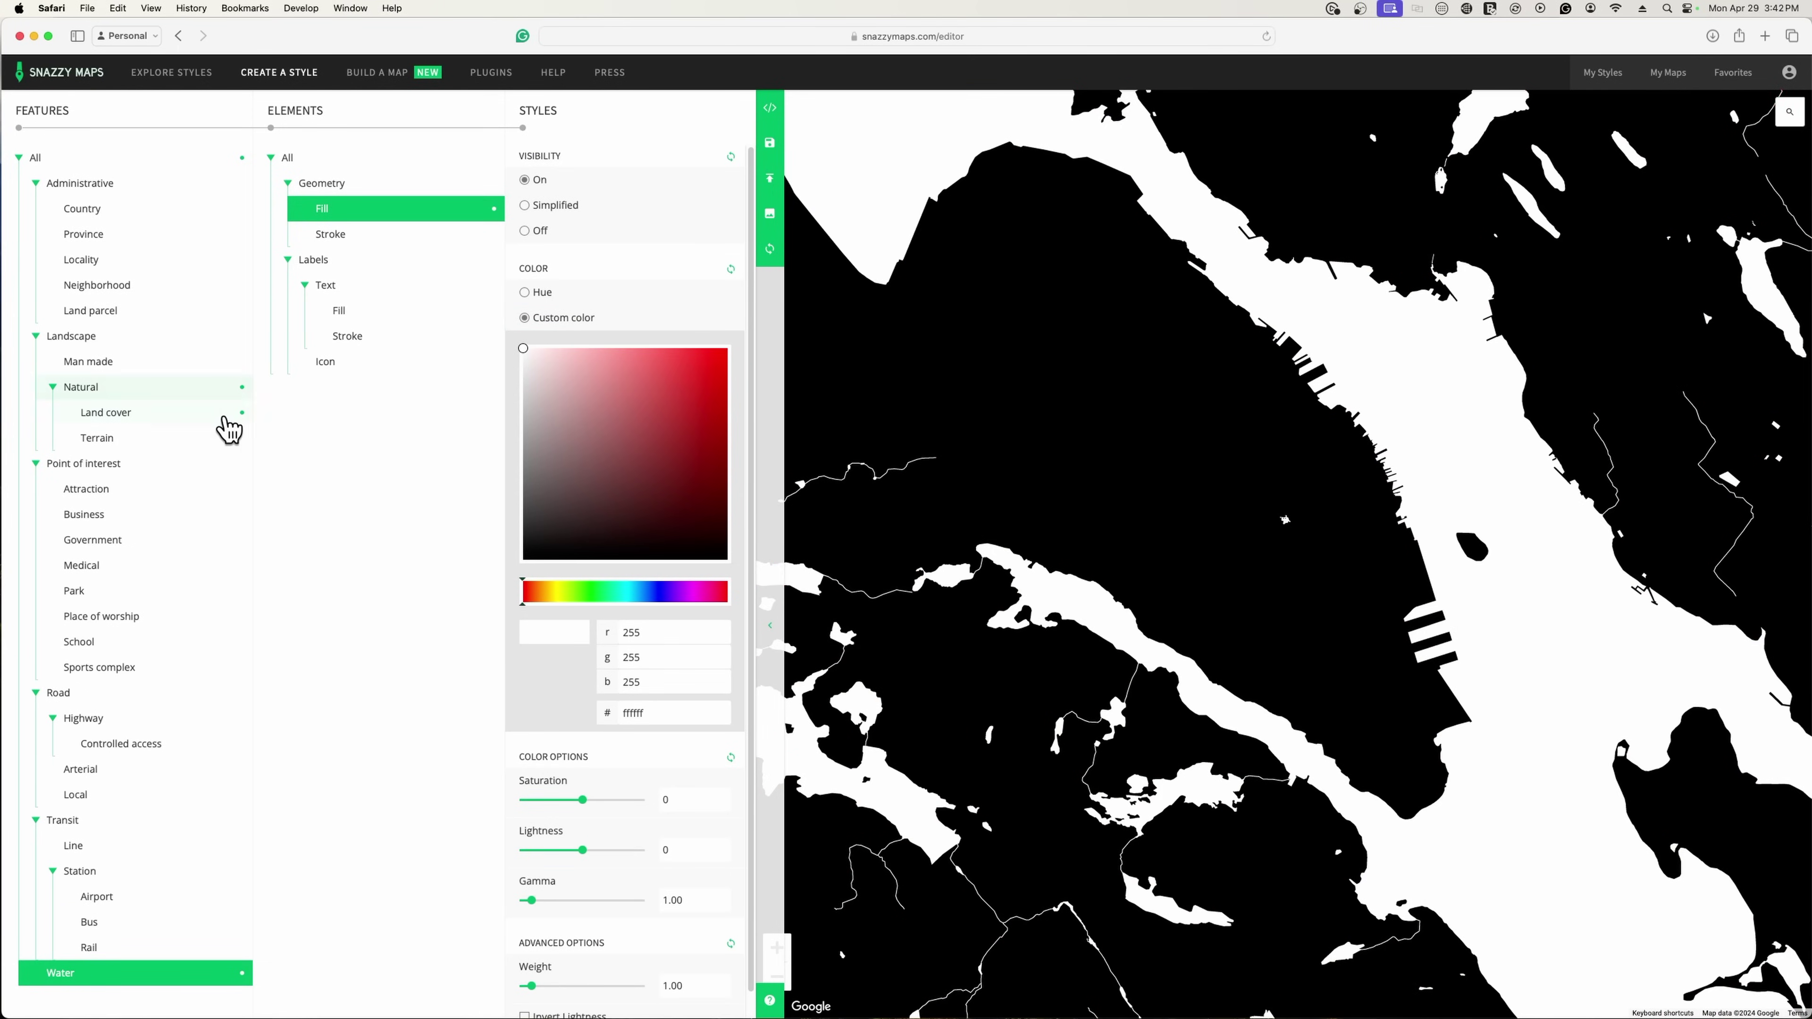
# Select the Road › Highway feature and its geometry fill for styling.
pyautogui.click(100, 720)
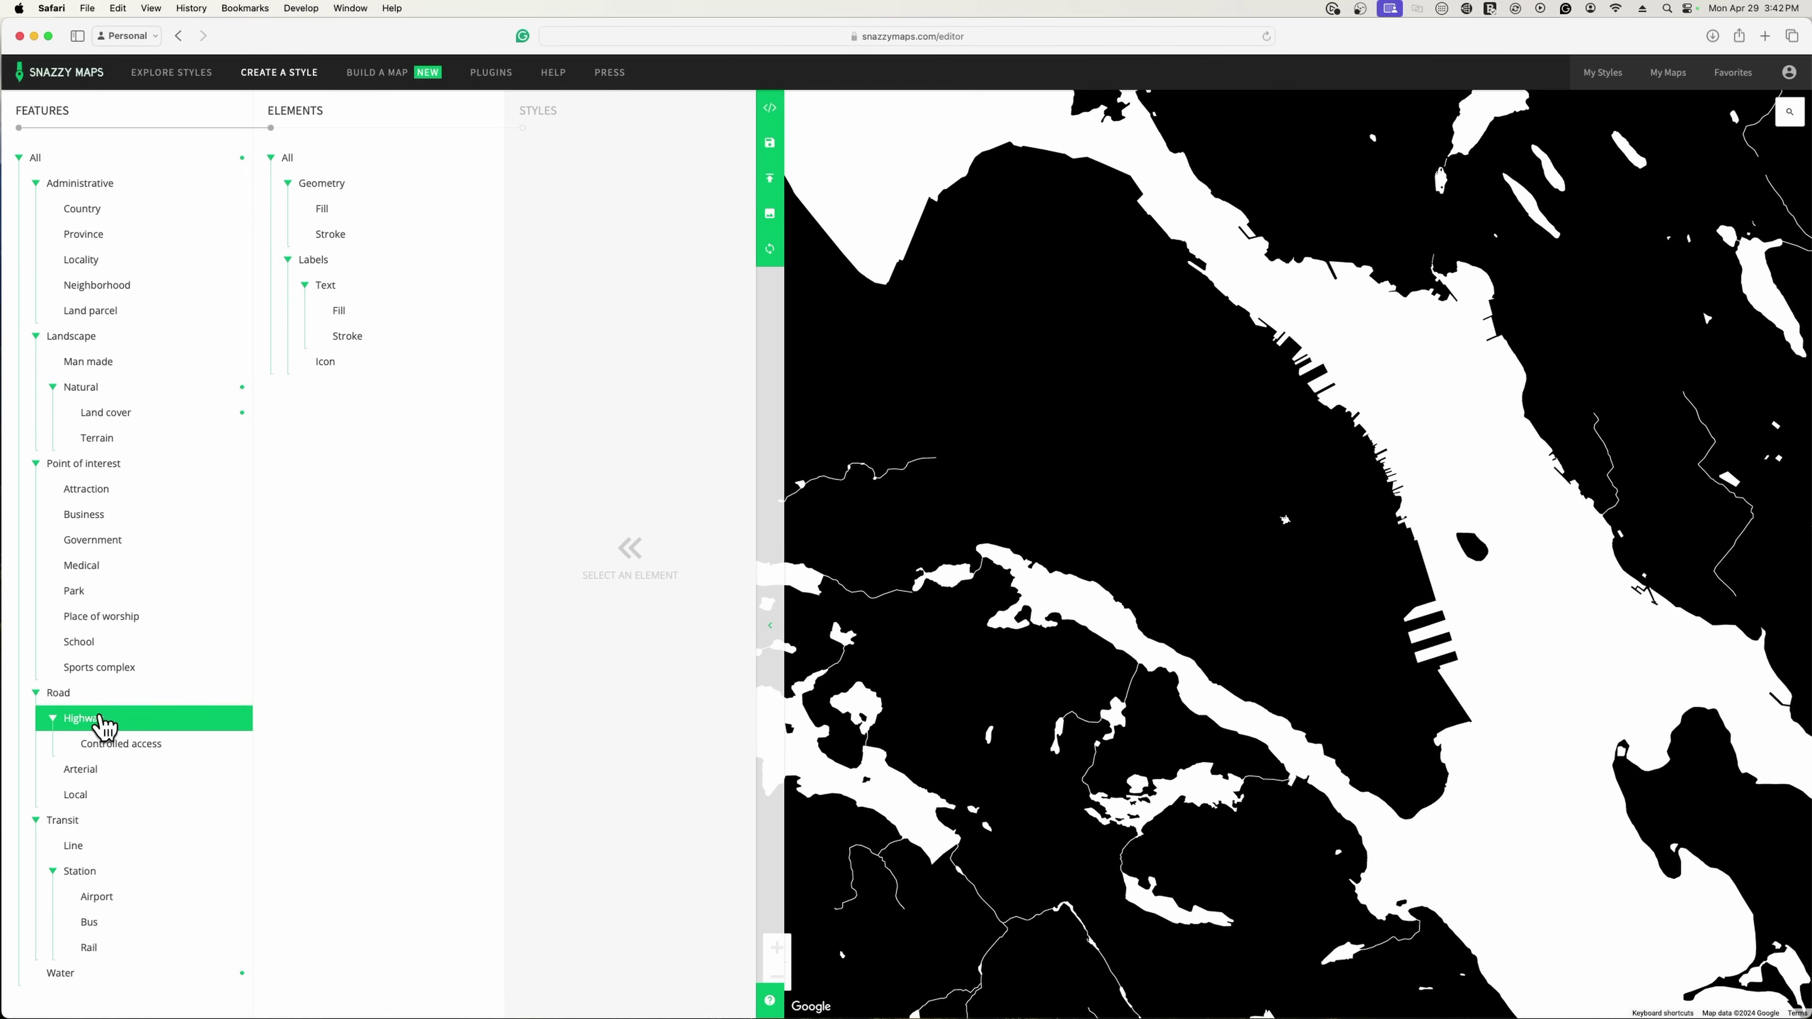
pyautogui.click(330, 210)
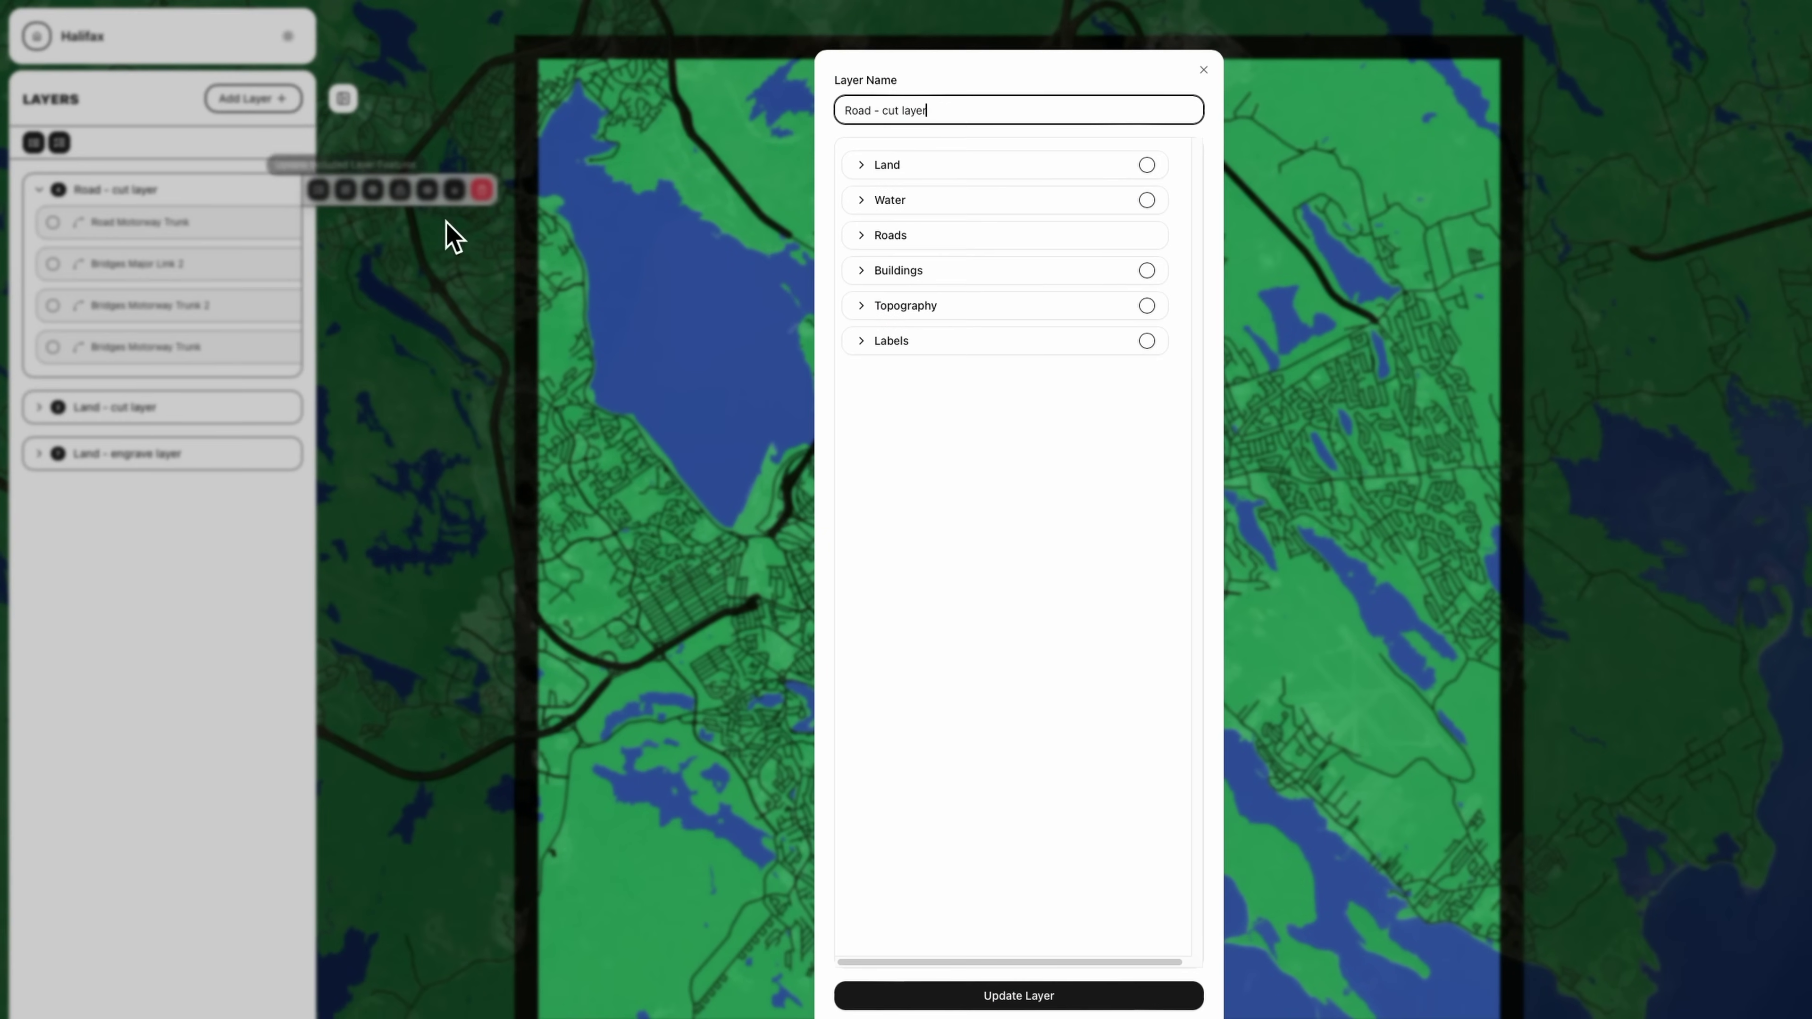
# Add the Land Cover and Use features to the Road - cut layer and update it.
pyautogui.click(879, 171)
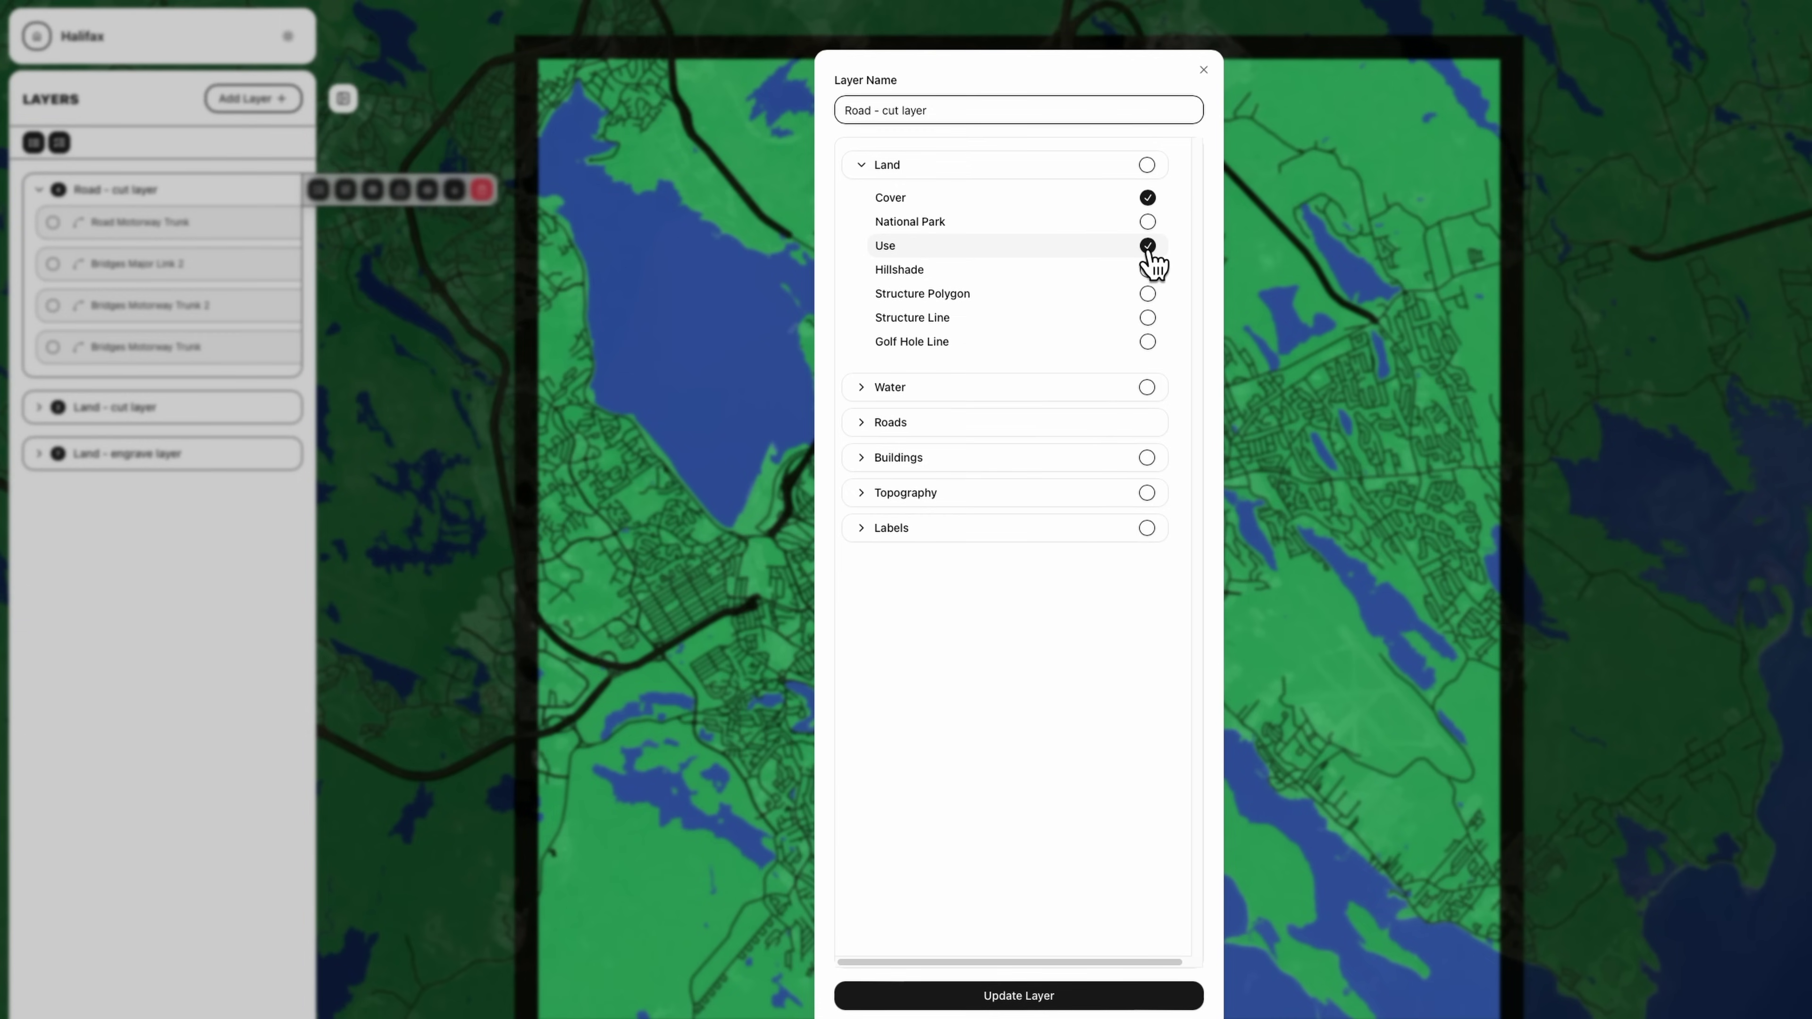
pyautogui.click(866, 171)
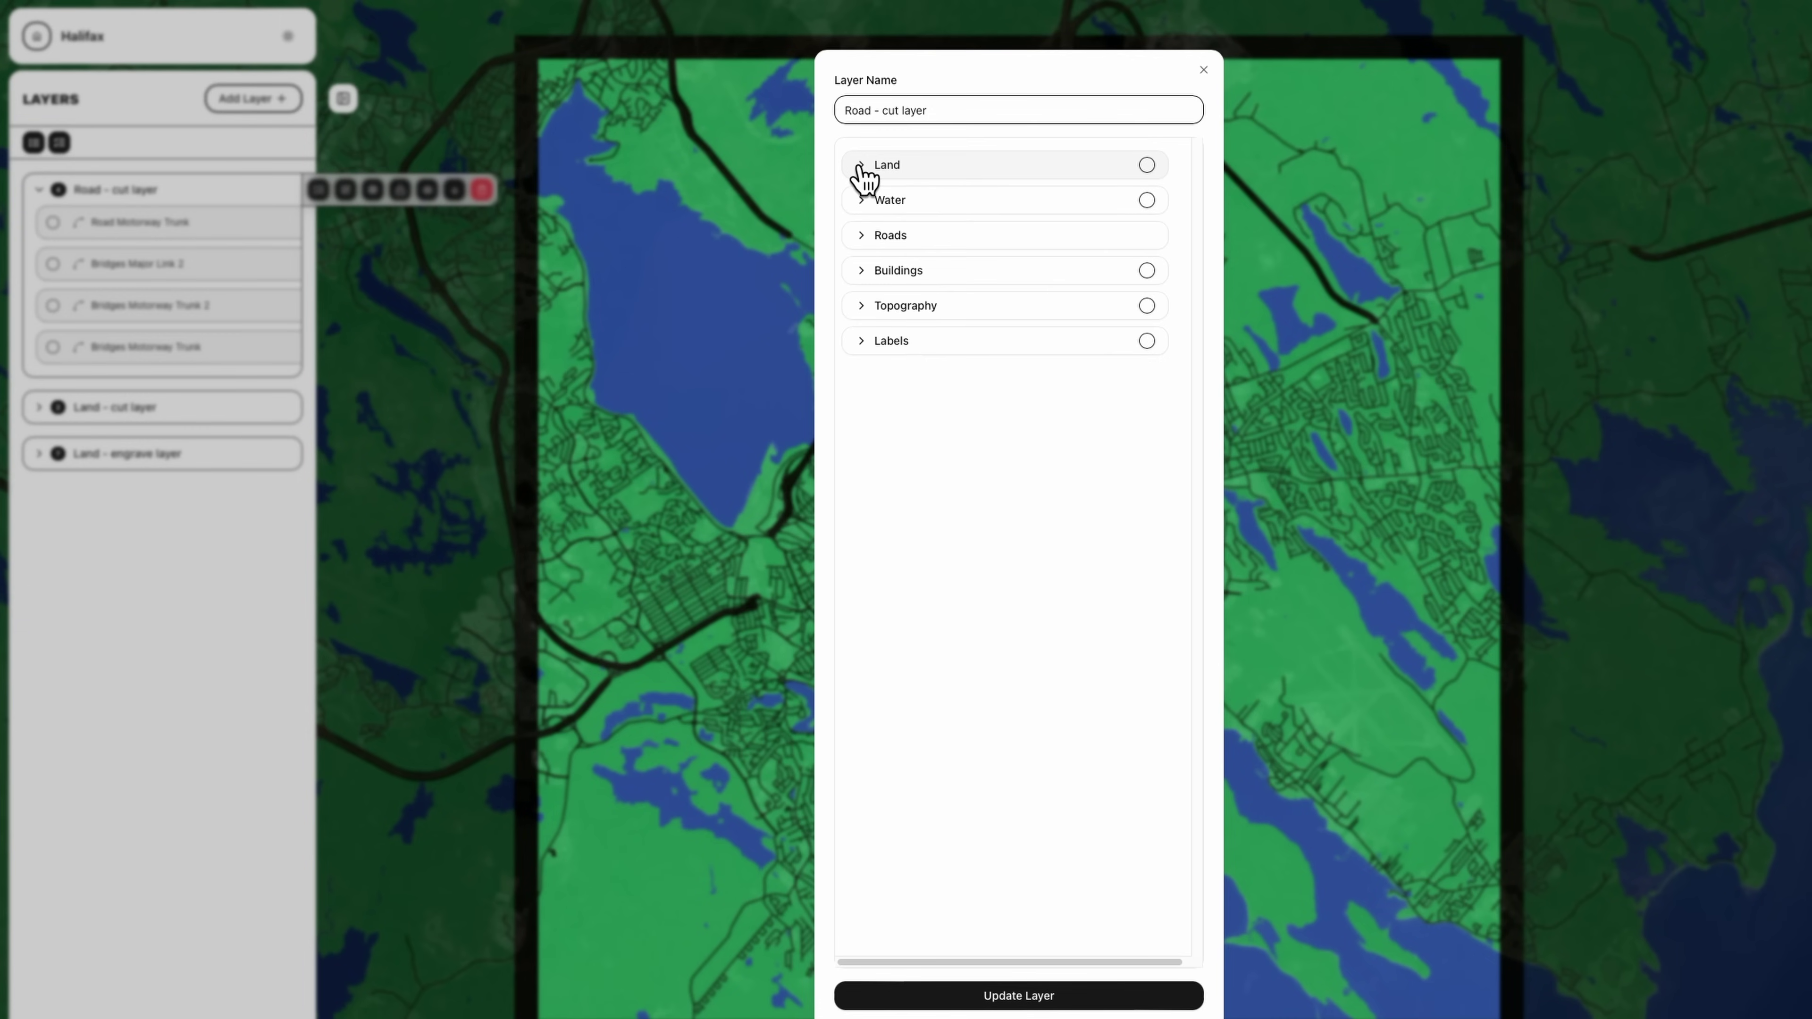
pyautogui.click(1013, 995)
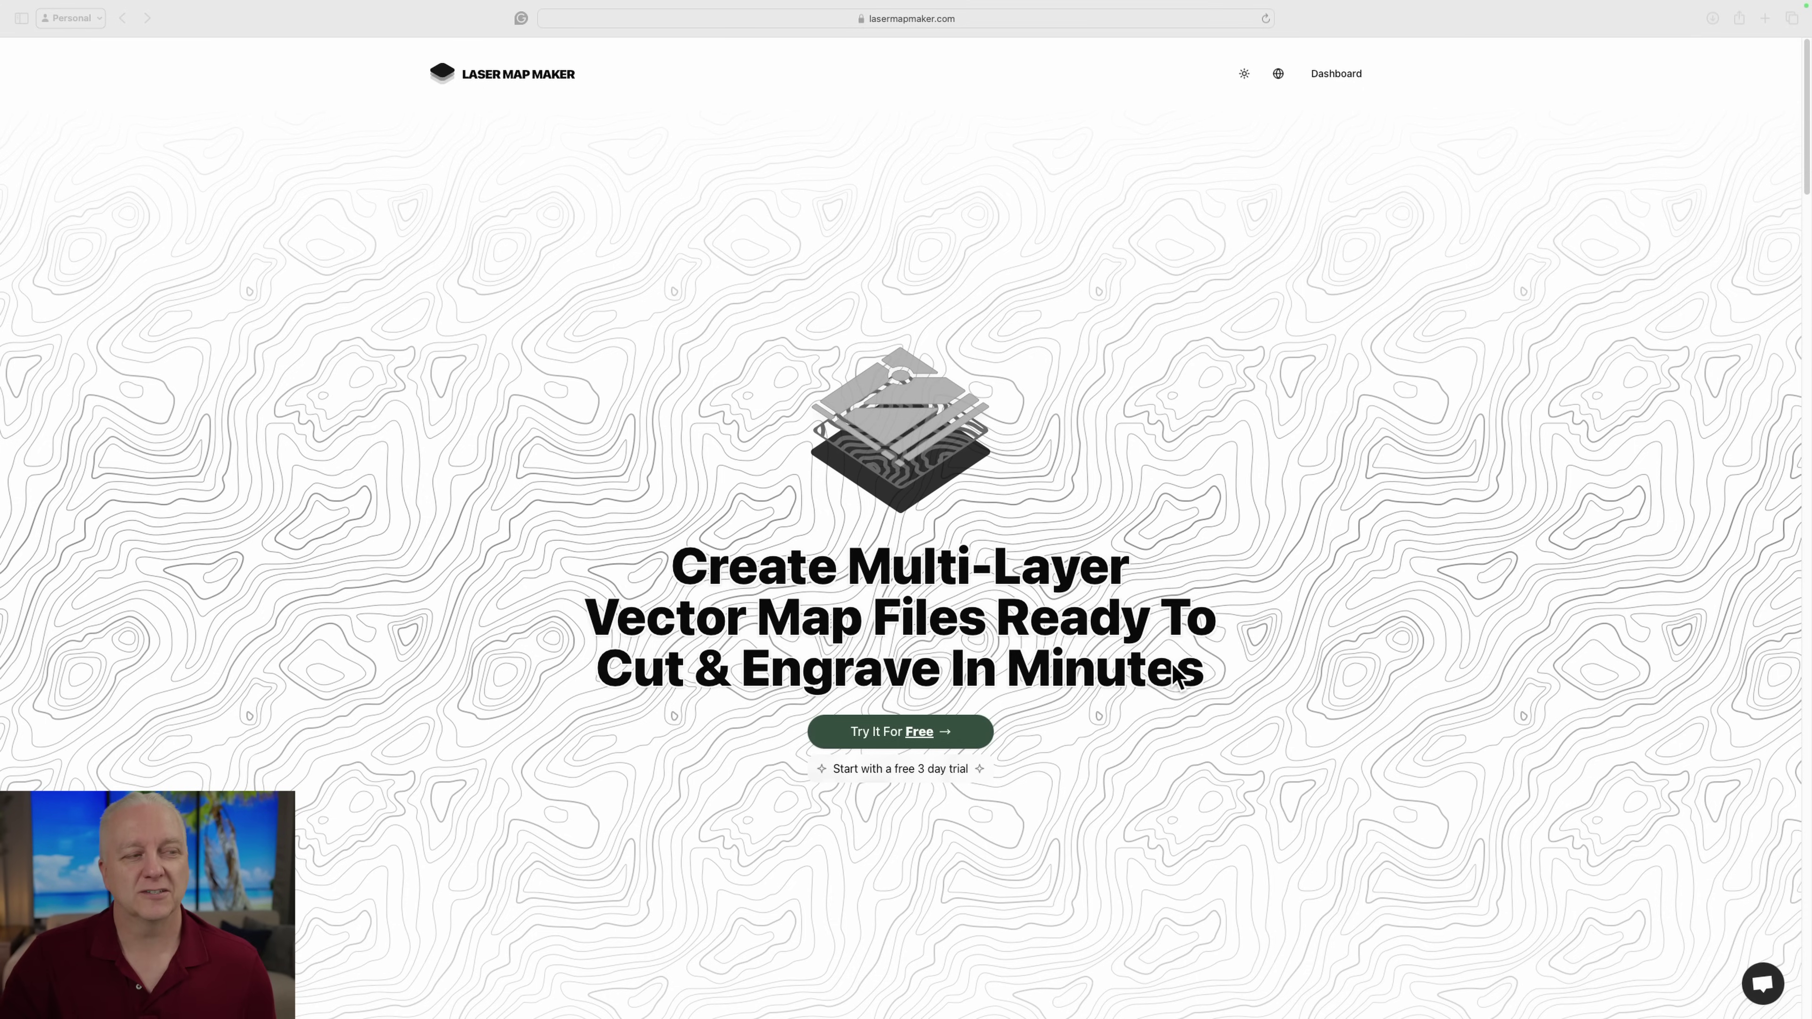
# From the dashboard, create a new project named 'Halifax'.
pyautogui.click(1346, 77)
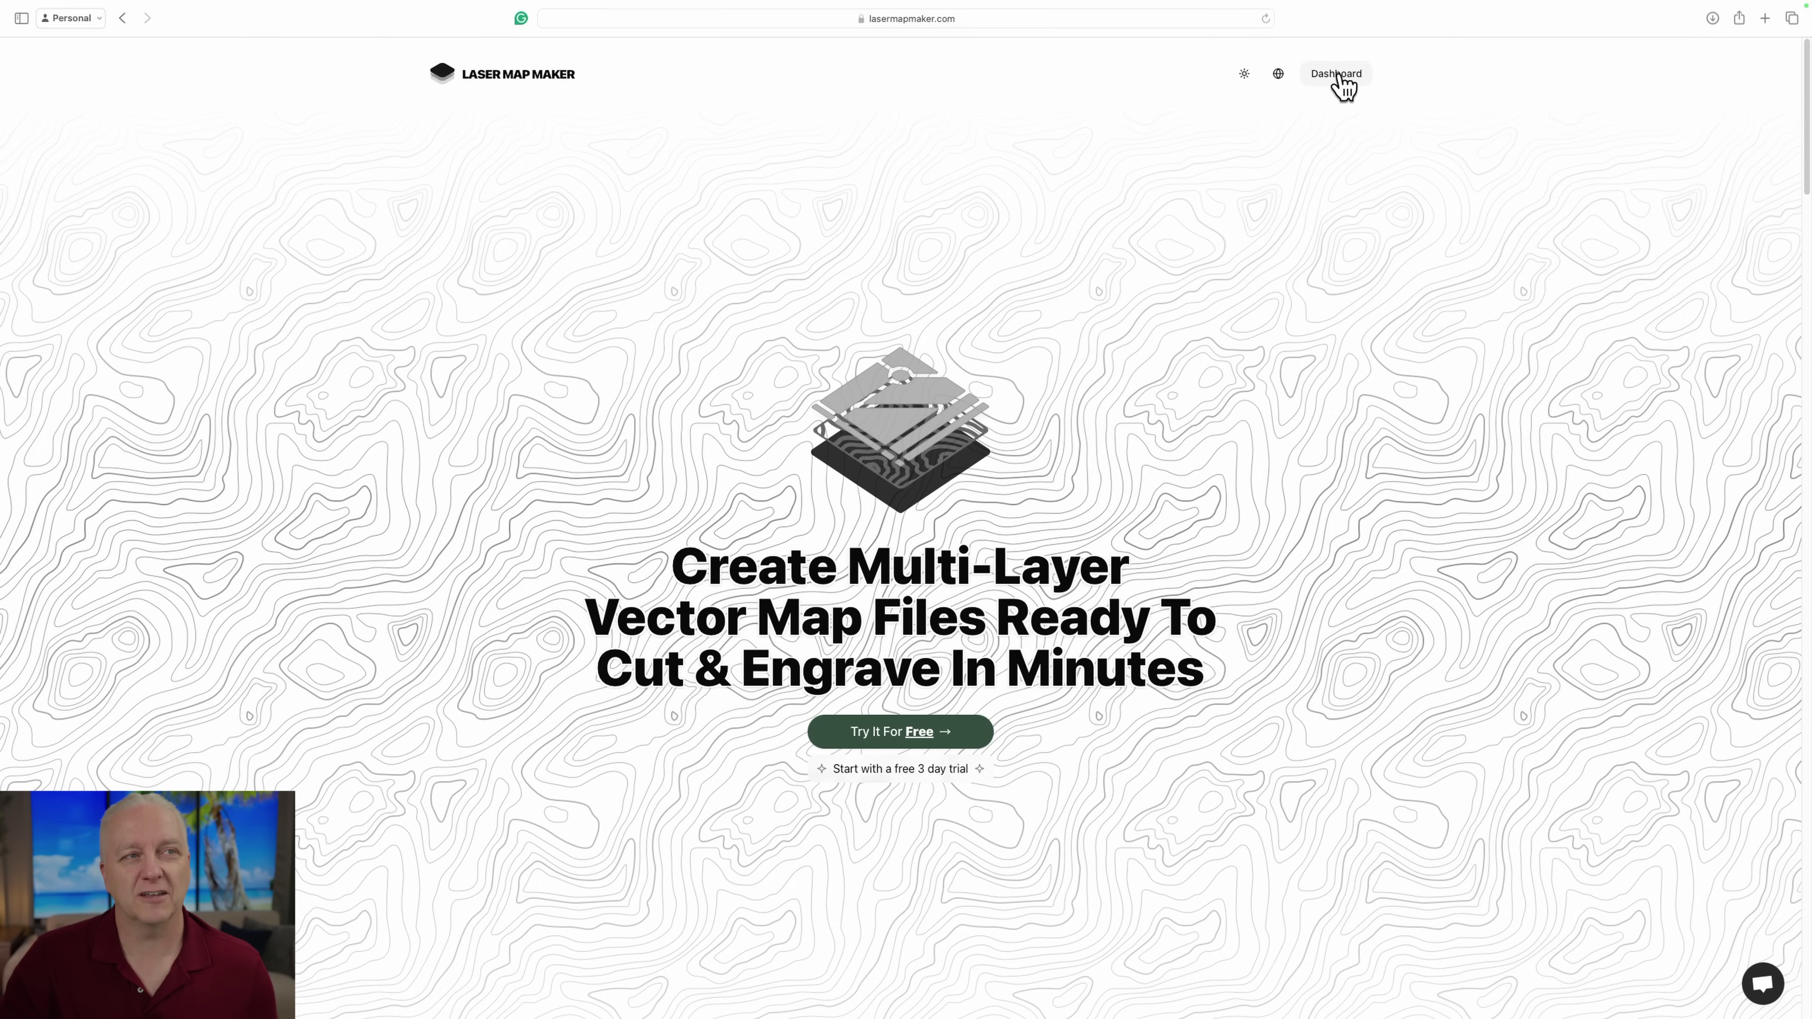
pyautogui.click(1339, 74)
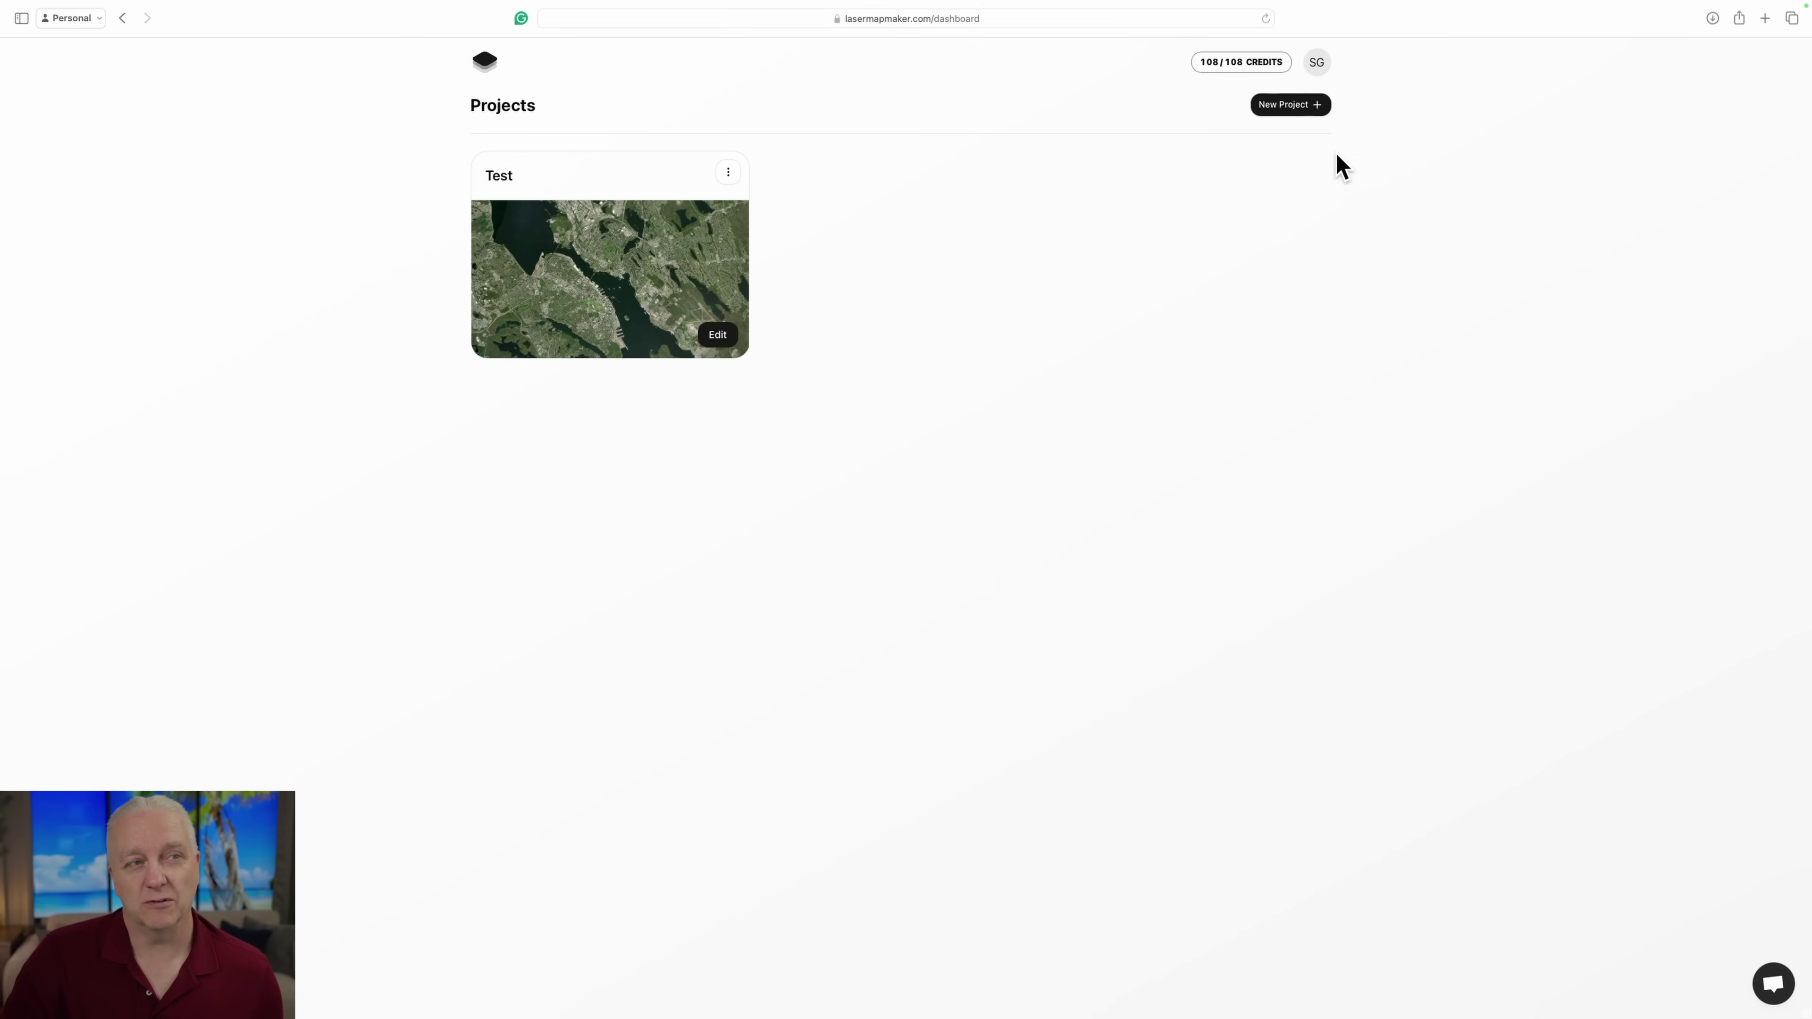
pyautogui.click(1289, 108)
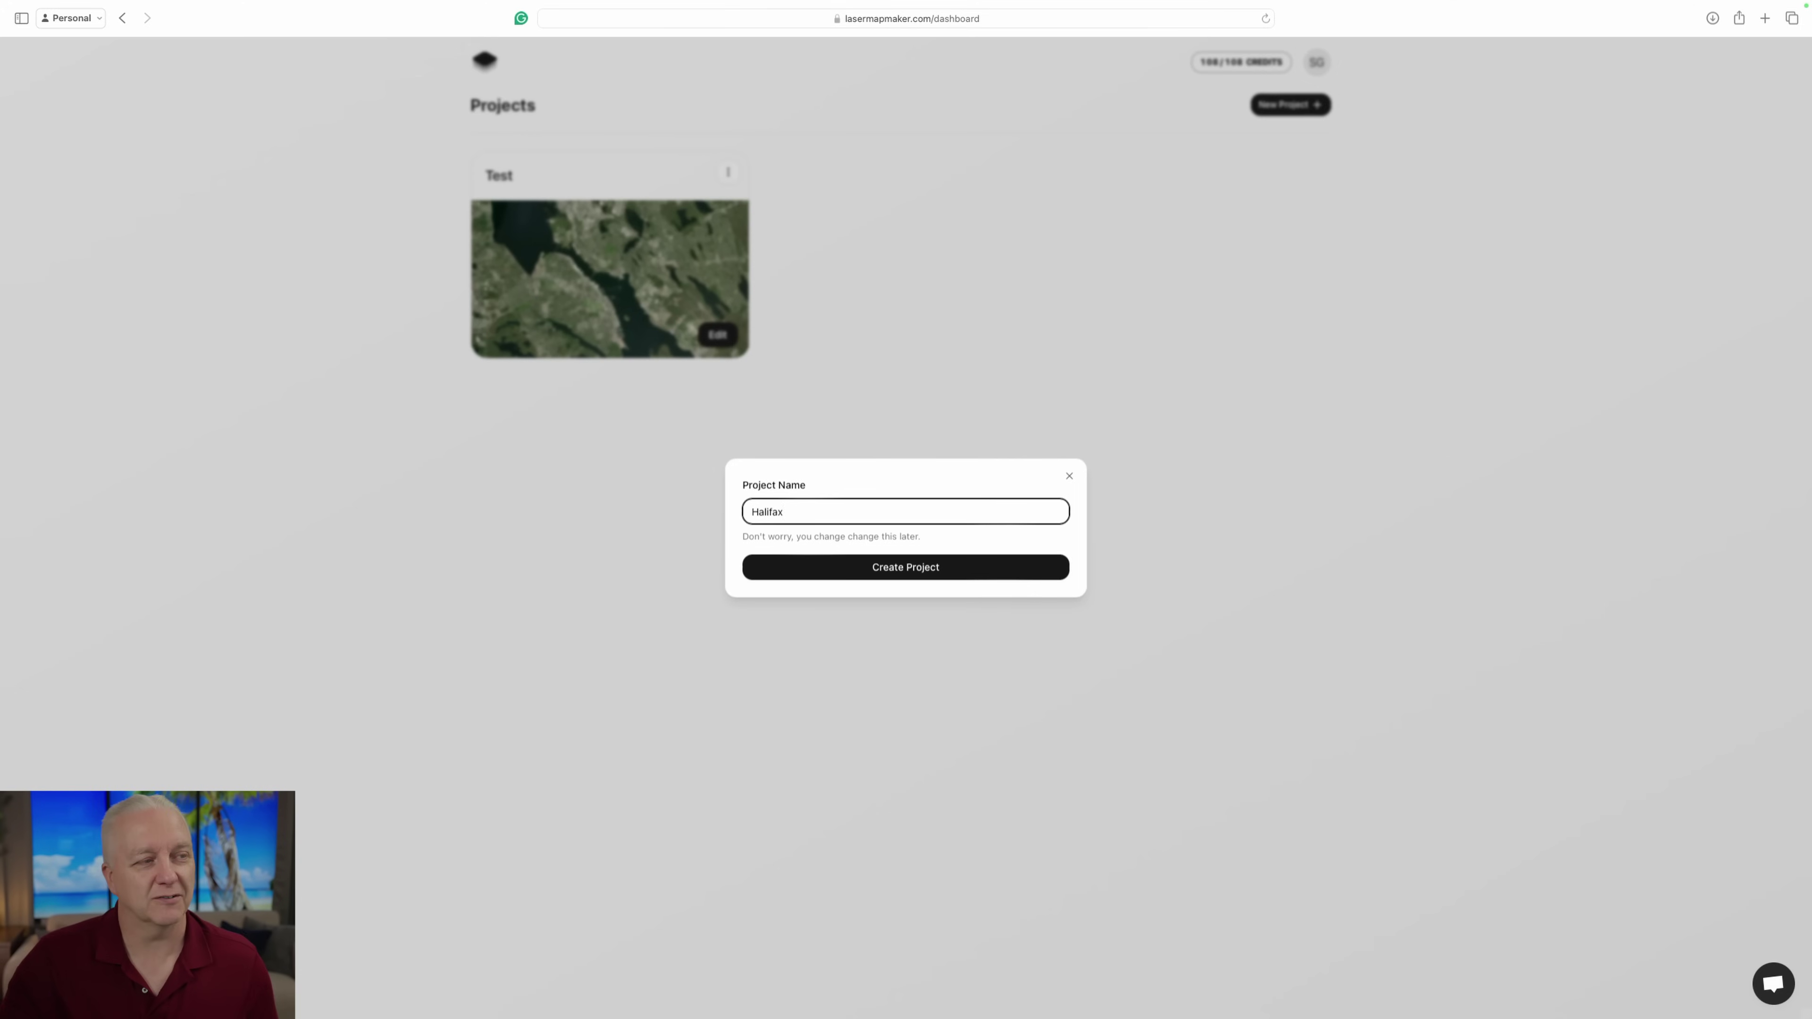
pyautogui.click(922, 571)
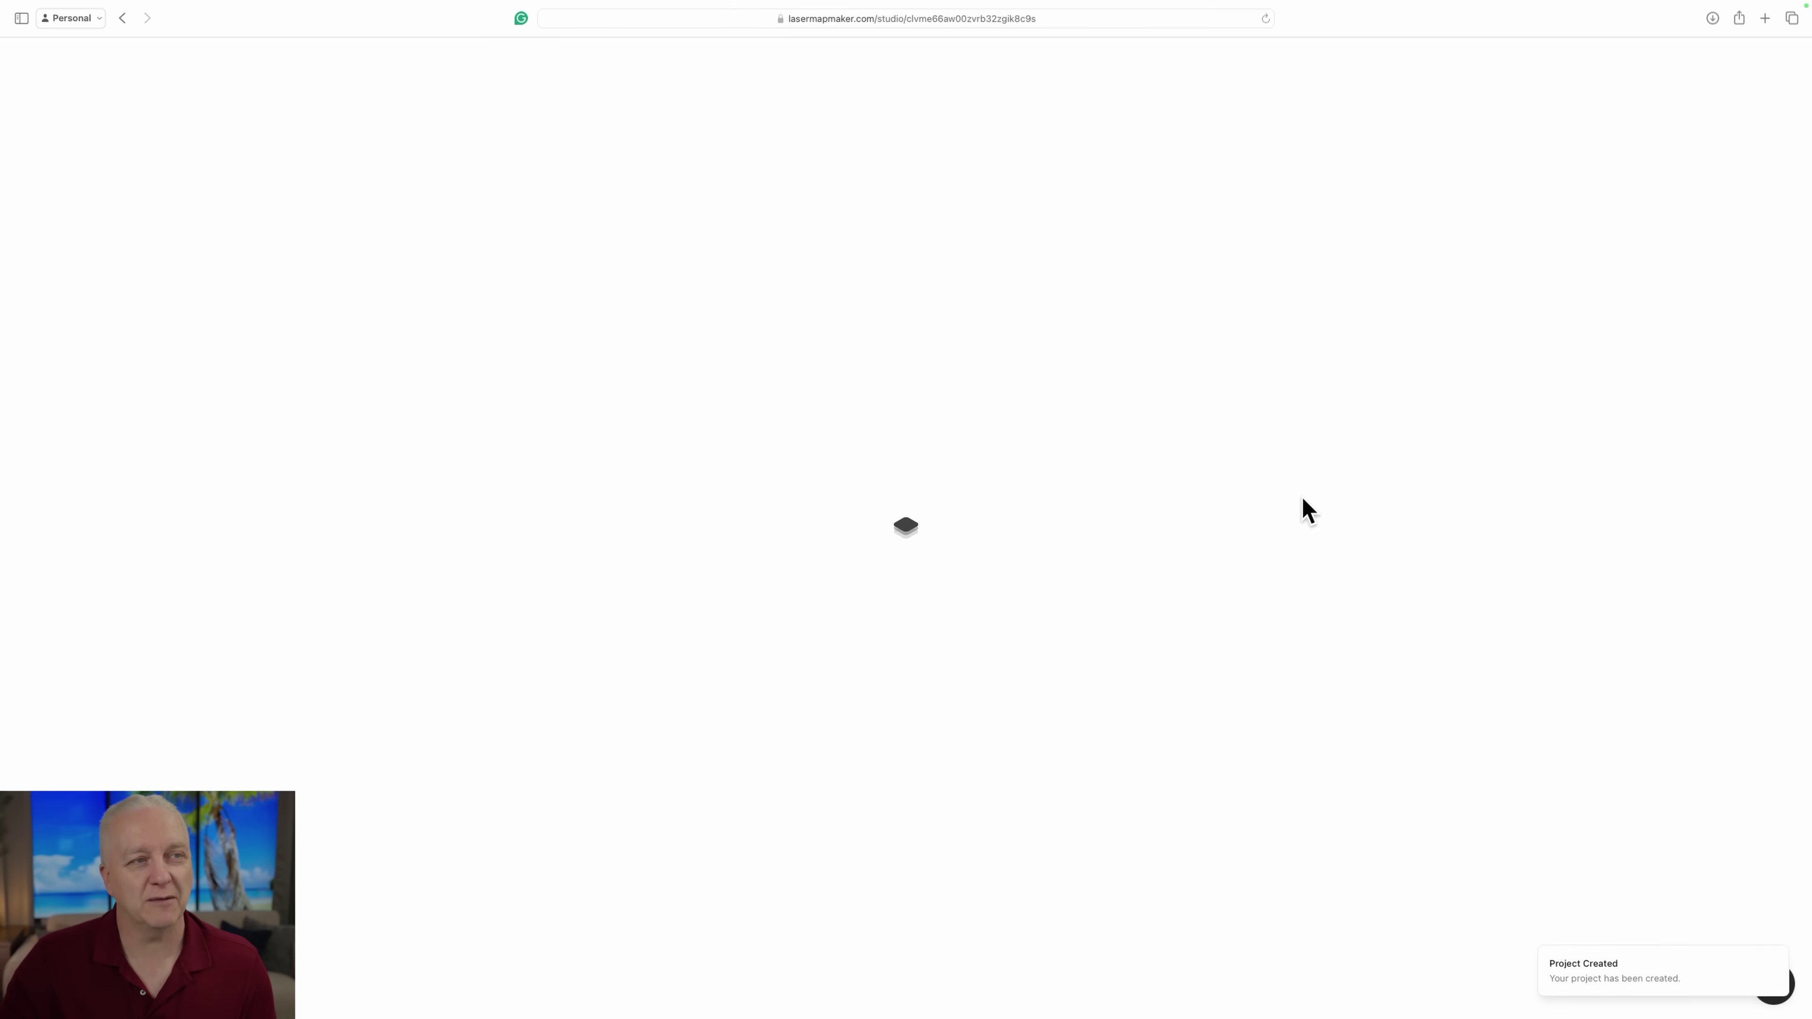
# Zoom out, pan to Nova Scotia, then zoom in and centre the Halifax harbour and peninsula.
pyautogui.scroll(-6, 913, 582)
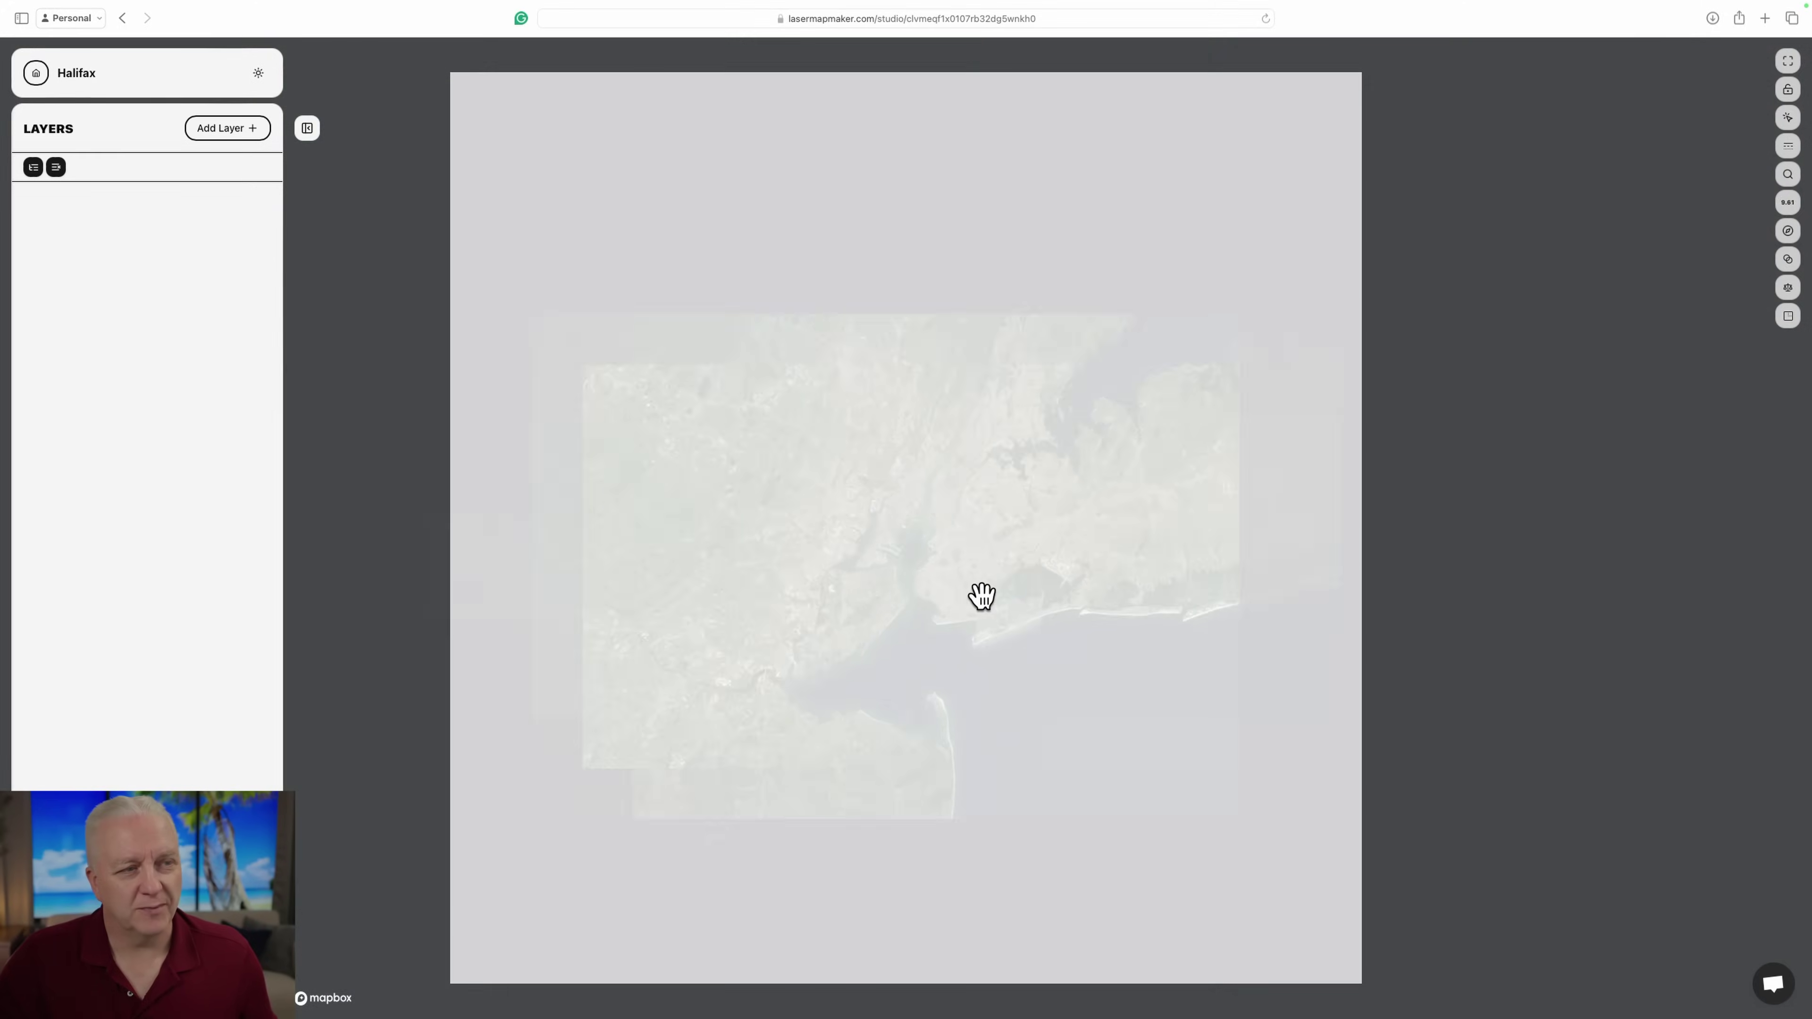
pyautogui.scroll(-4, 1070, 568)
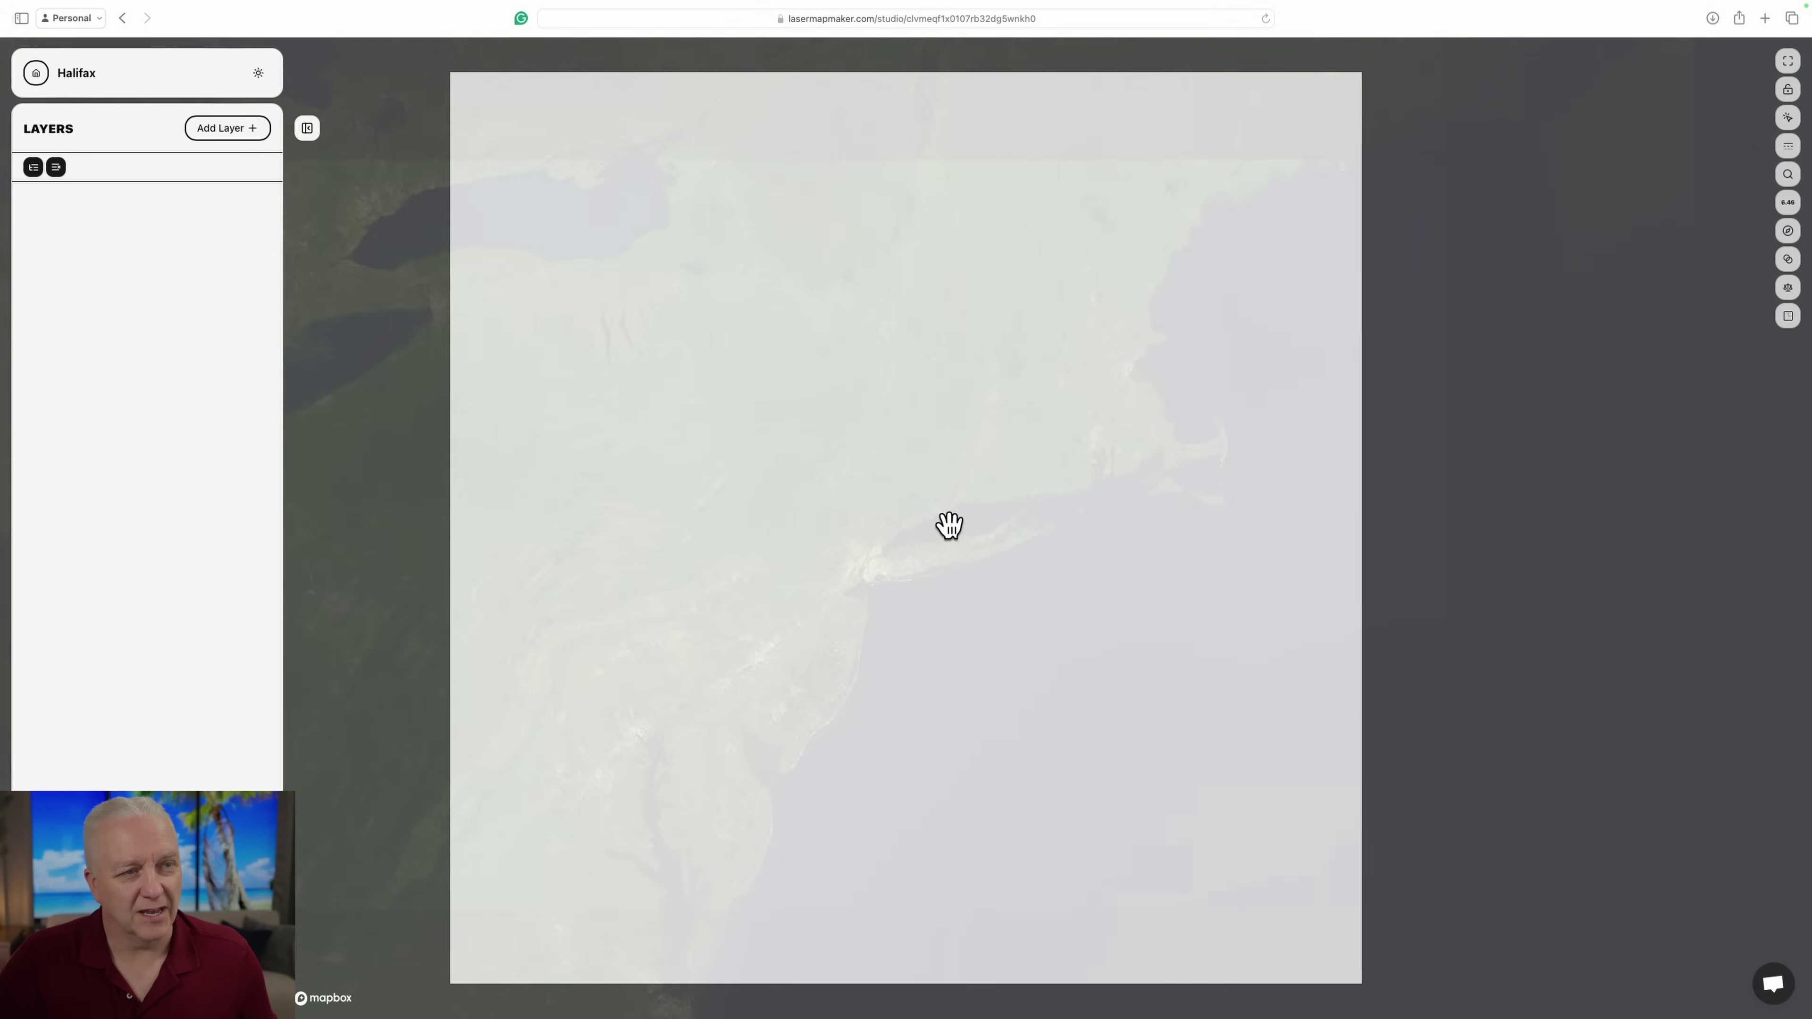
pyautogui.moveTo(1055, 445); pyautogui.dragTo(656, 753)
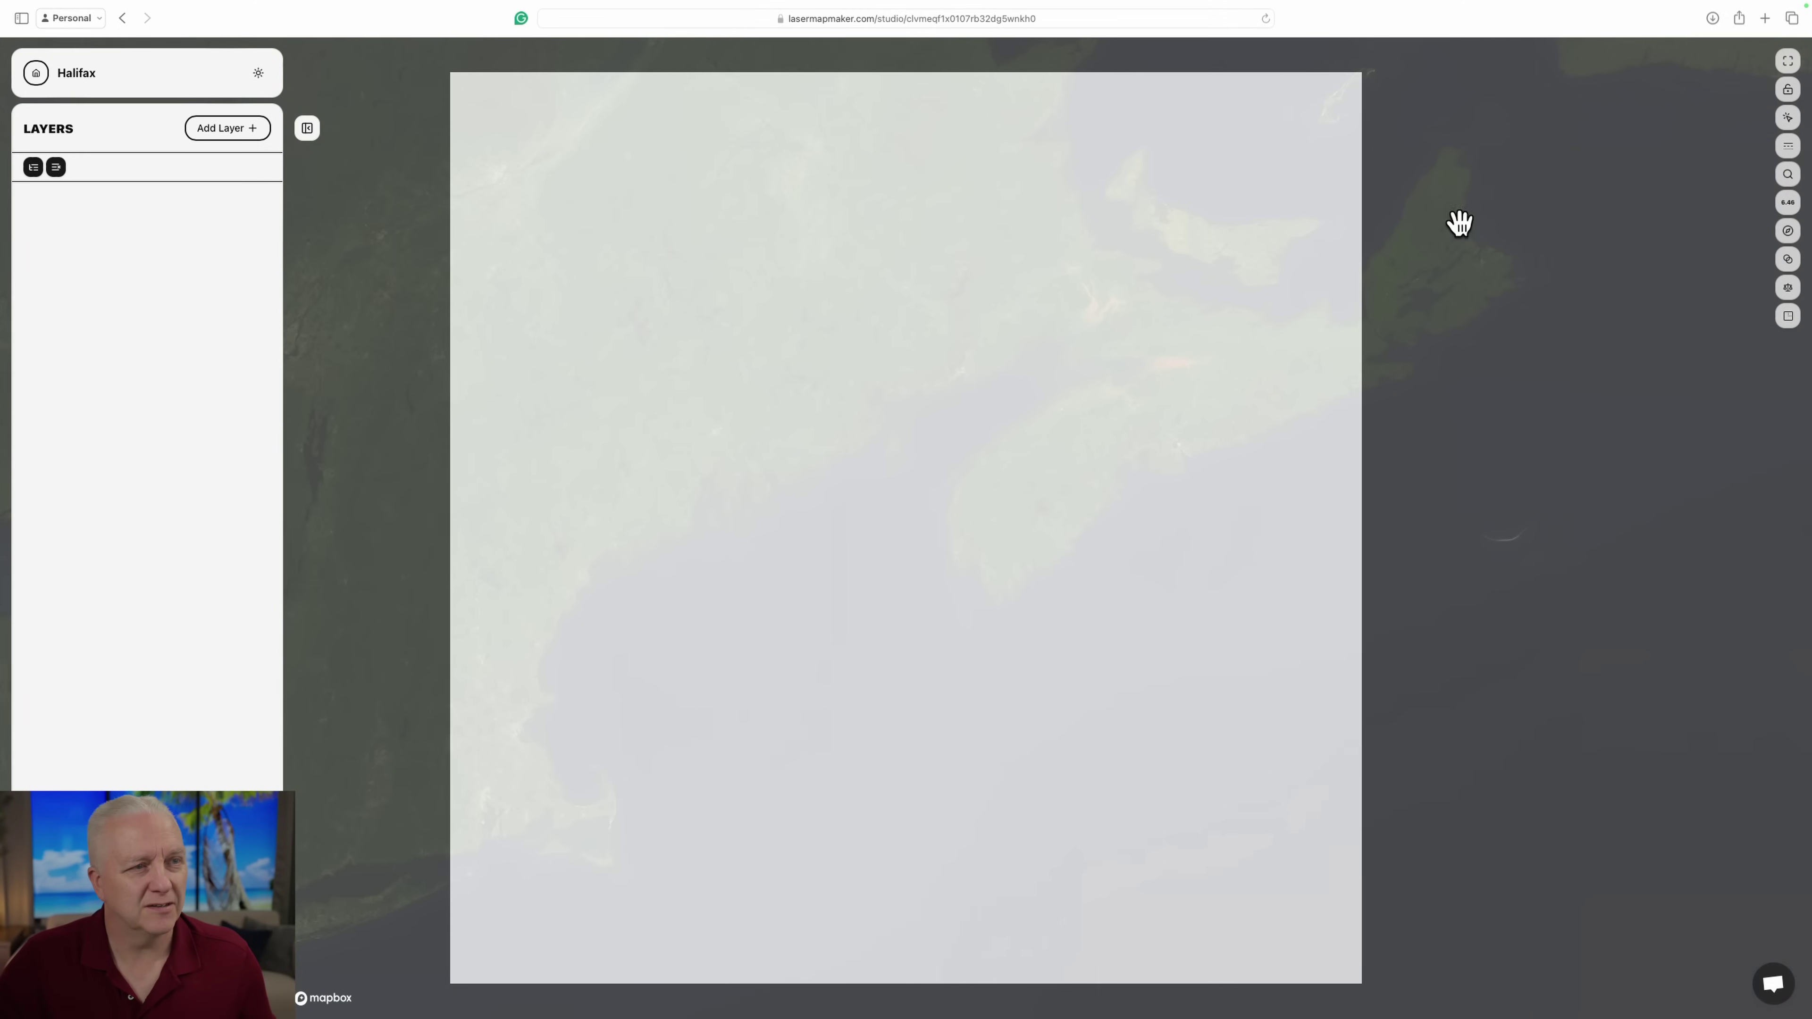
pyautogui.scroll(7, 1185, 437)
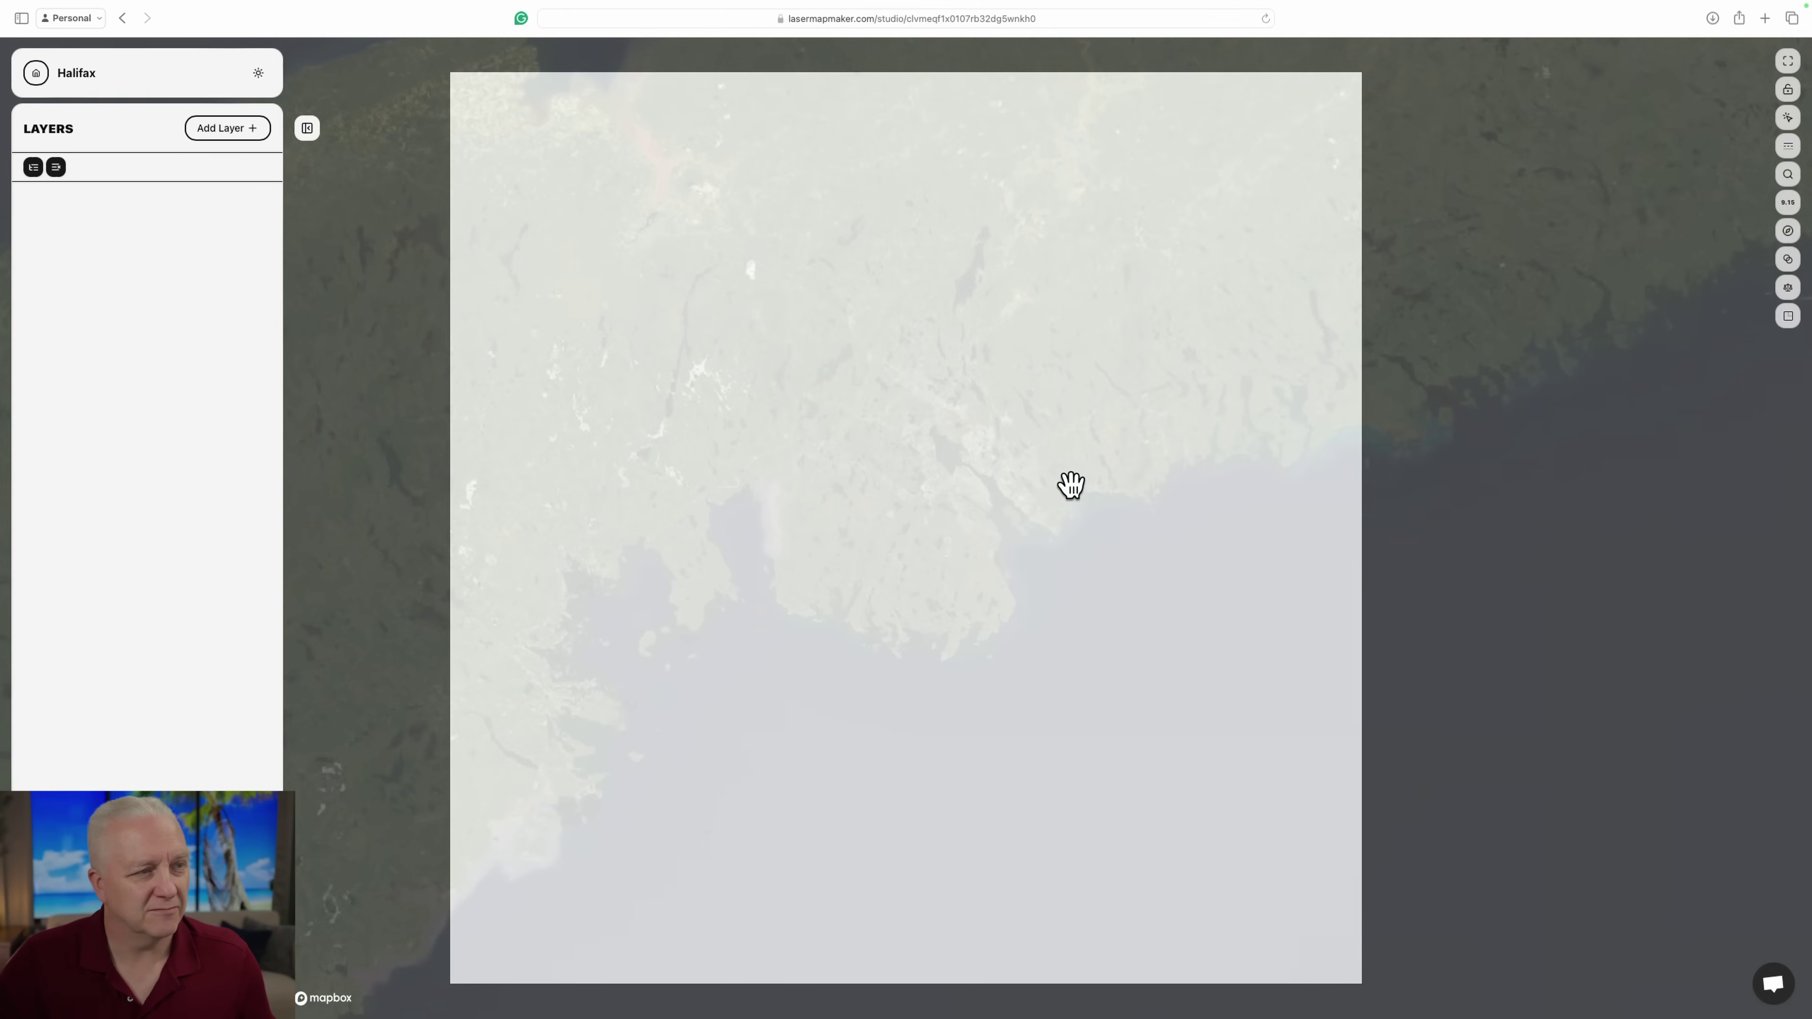
pyautogui.scroll(6, 1055, 449)
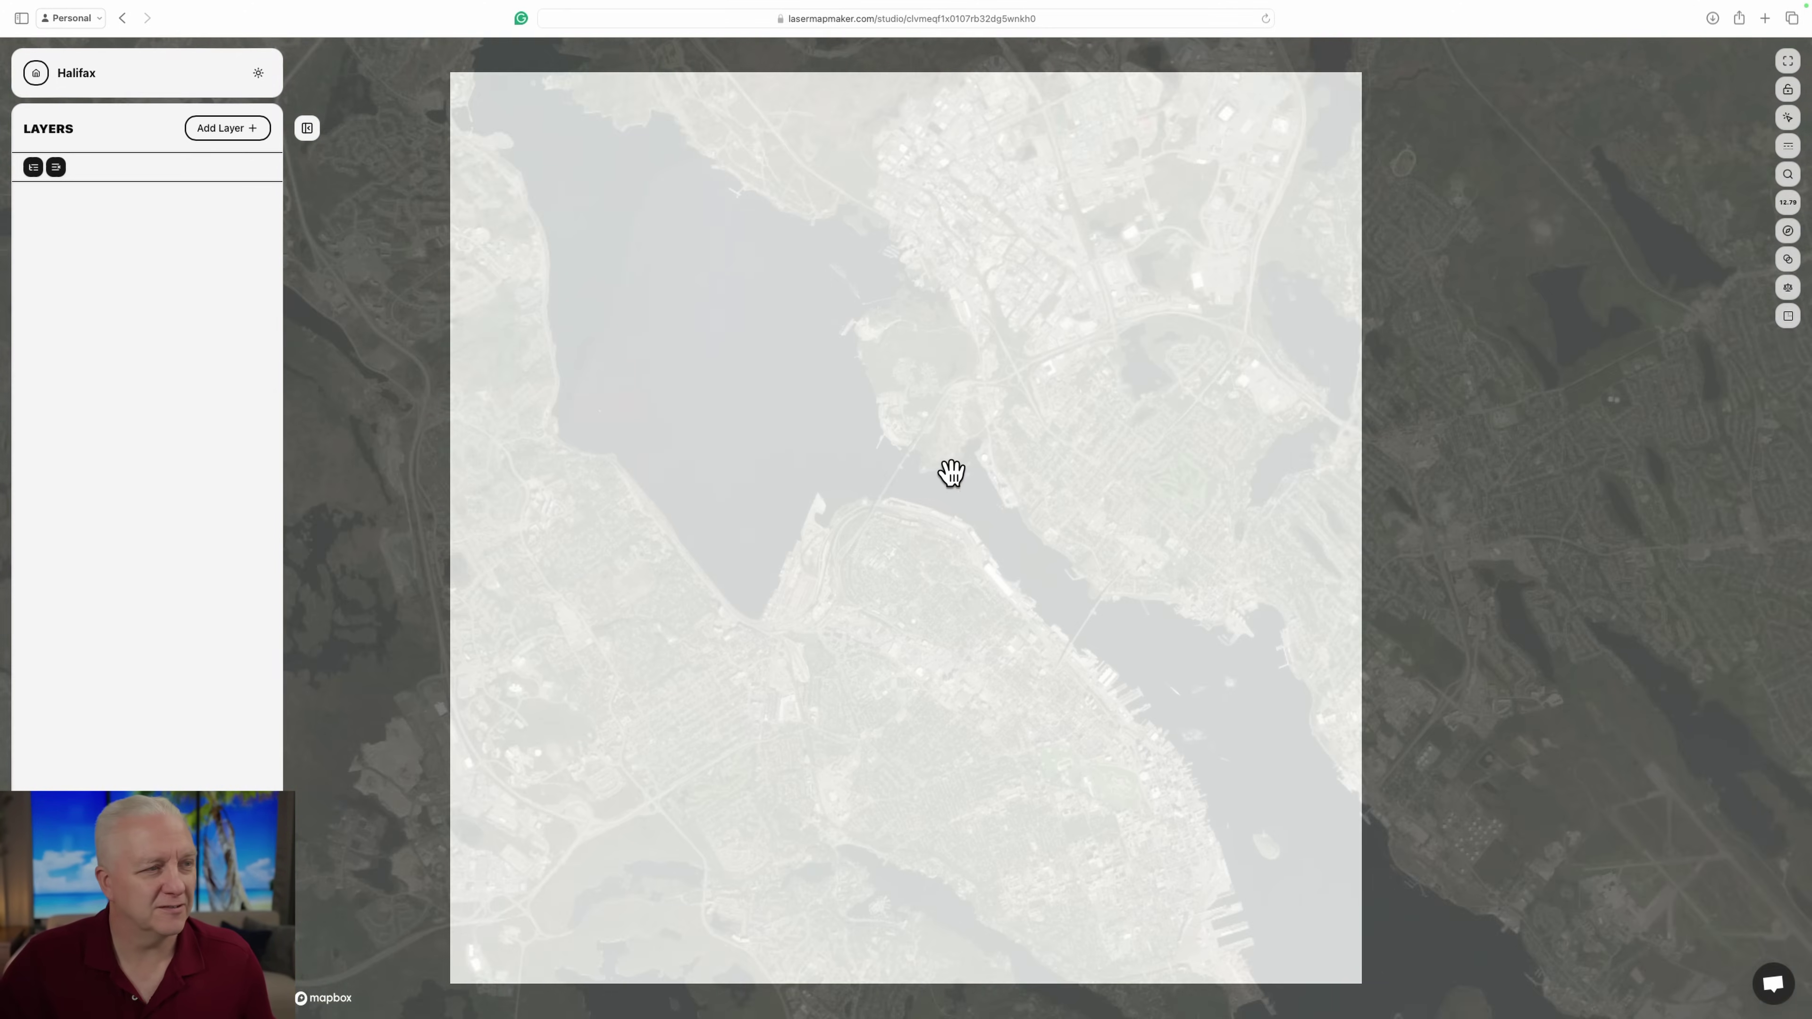
pyautogui.moveTo(874, 479); pyautogui.dragTo(627, 433)
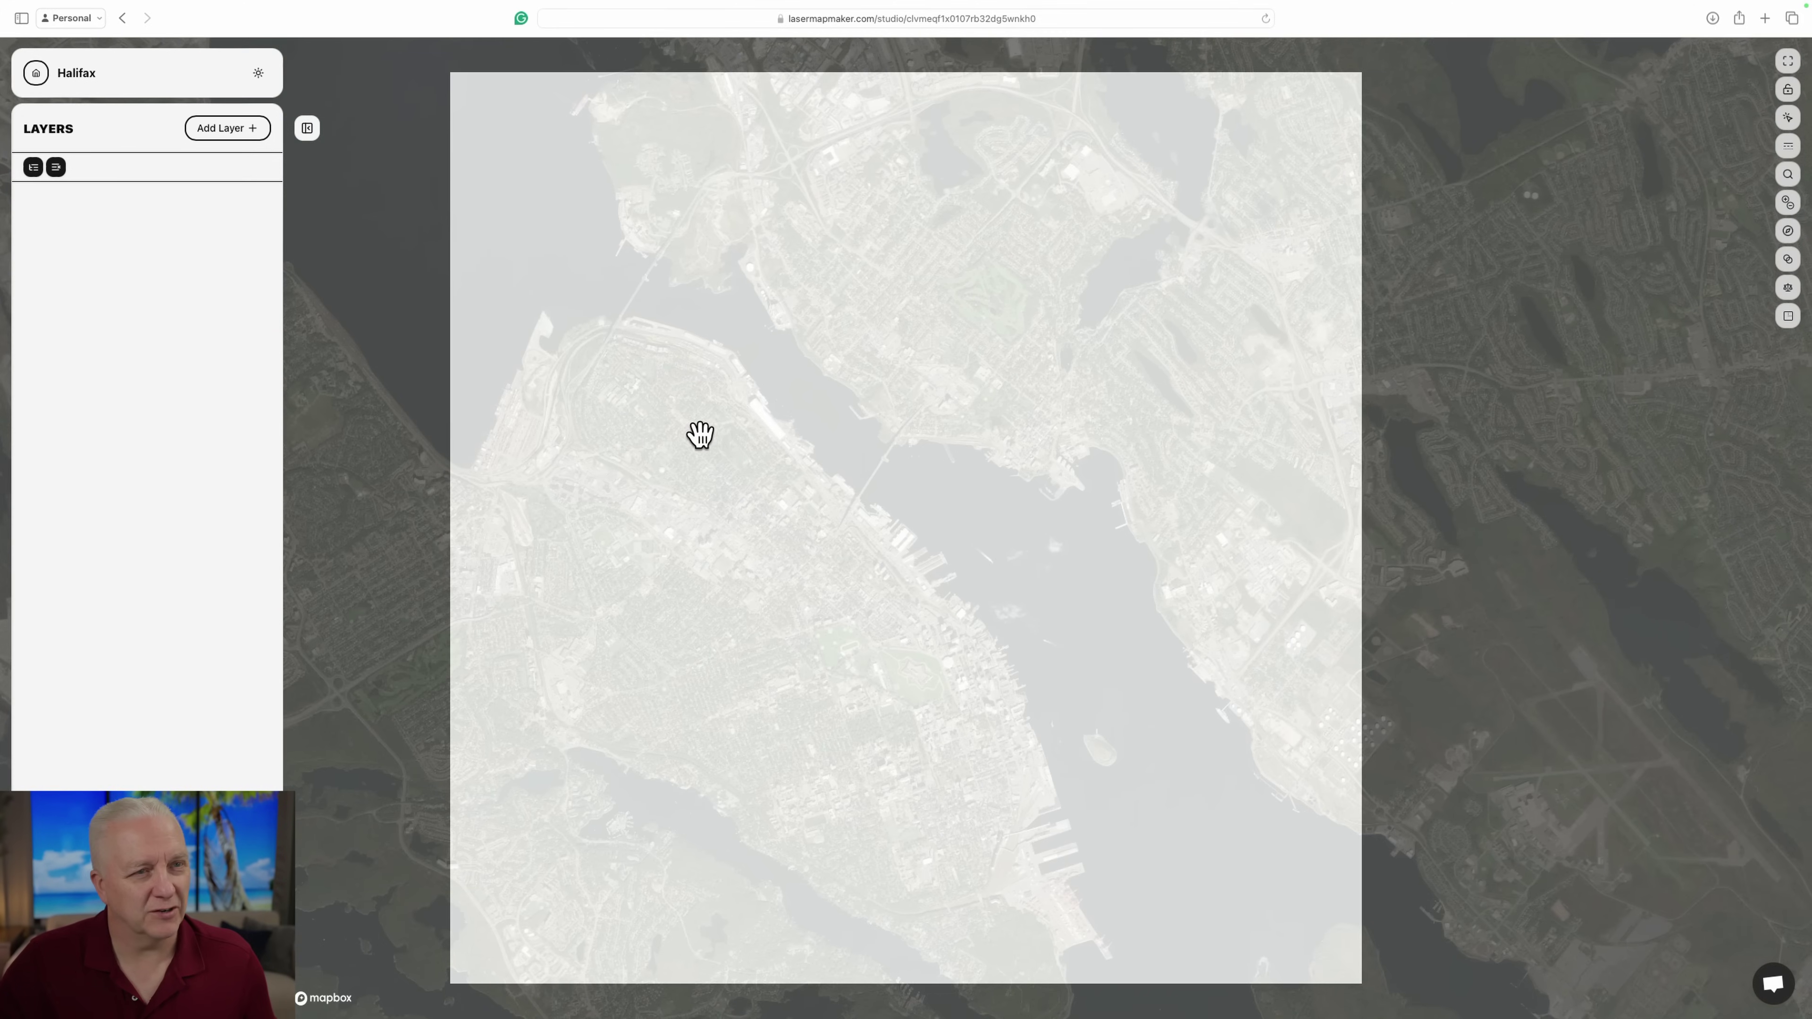
pyautogui.scroll(-2, 911, 436)
pyautogui.moveTo(910, 433); pyautogui.dragTo(842, 397)
pyautogui.scroll(-1, 842, 398)
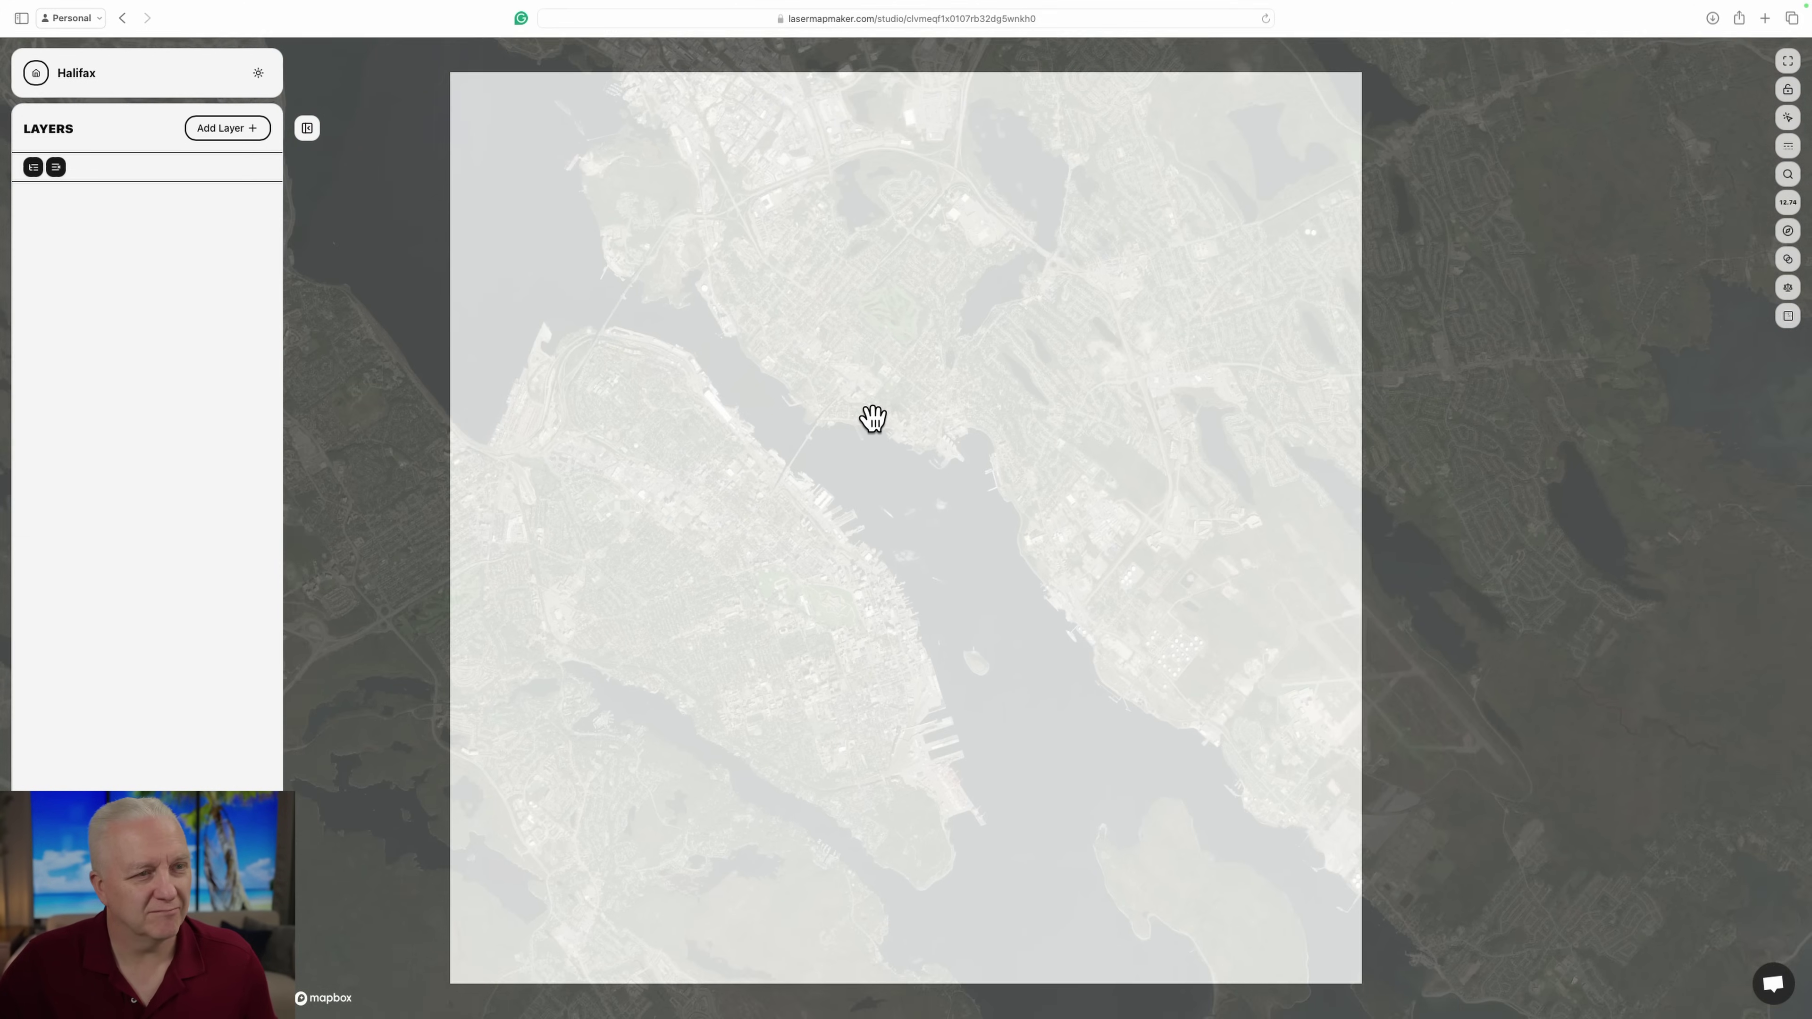
pyautogui.moveTo(871, 431); pyautogui.dragTo(878, 497)
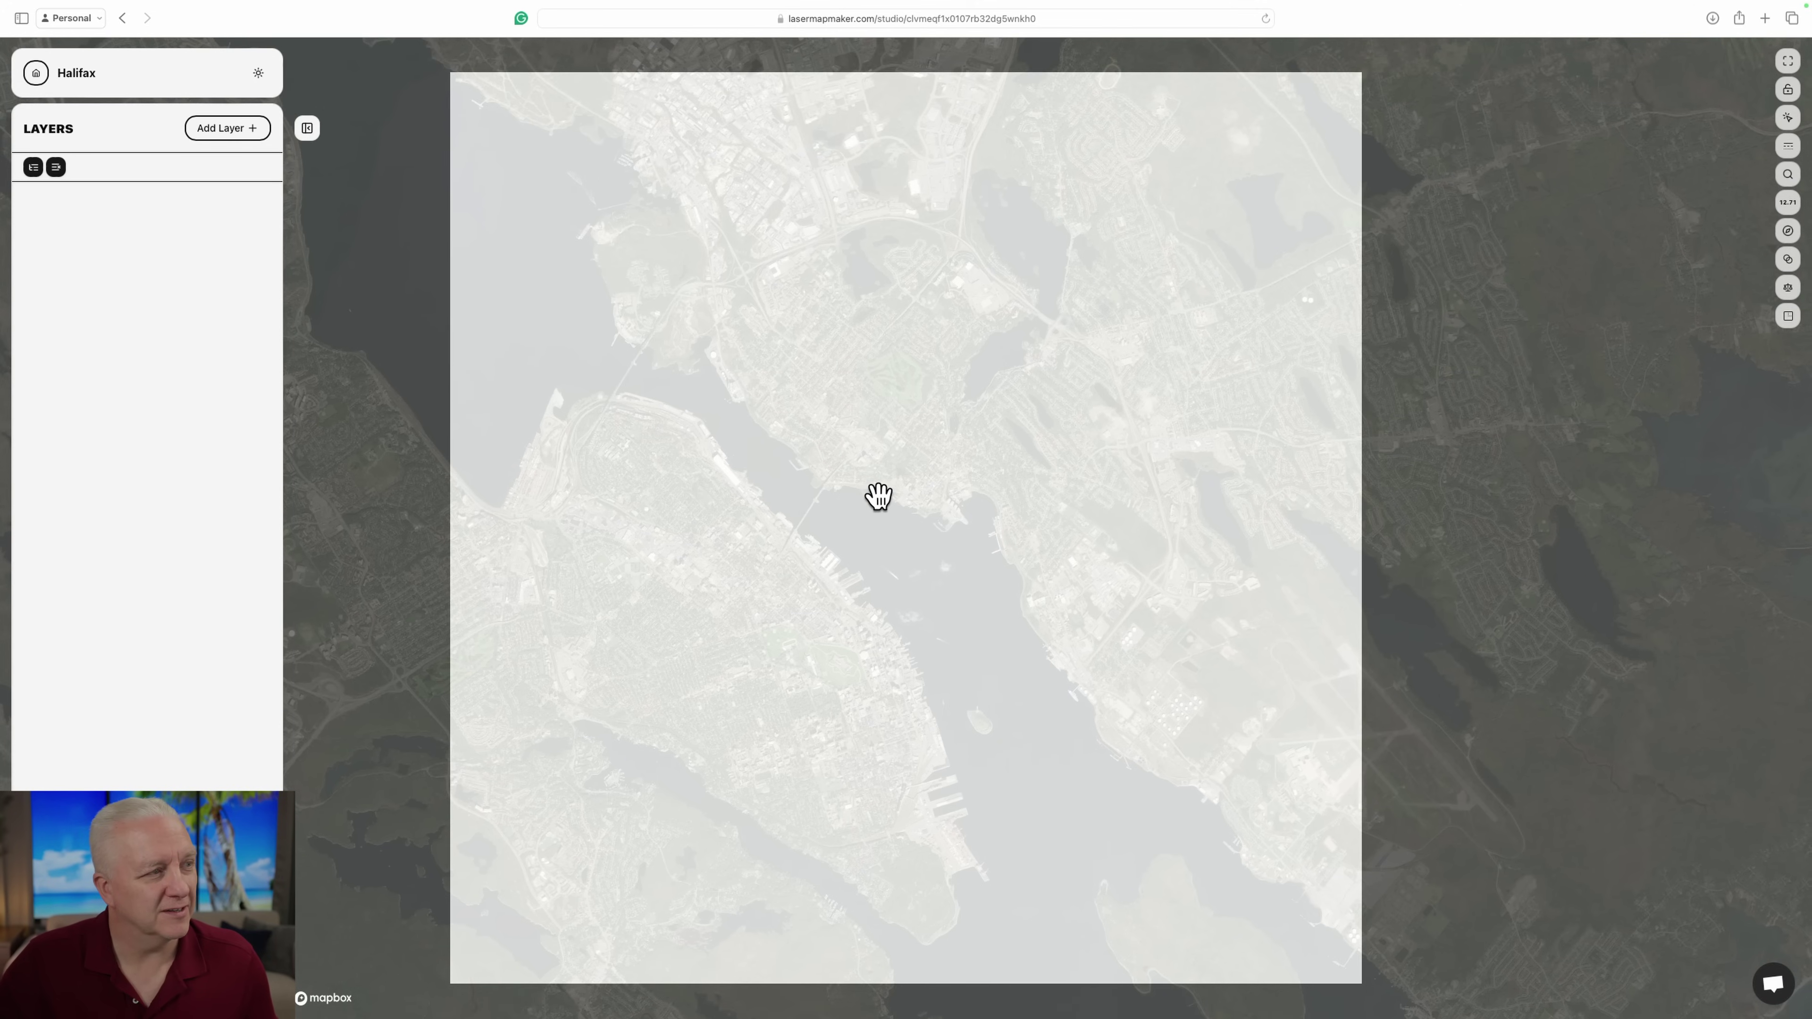
# Create a layer named 'Land' containing the Land Fill and Water Fill features.
pyautogui.click(227, 128)
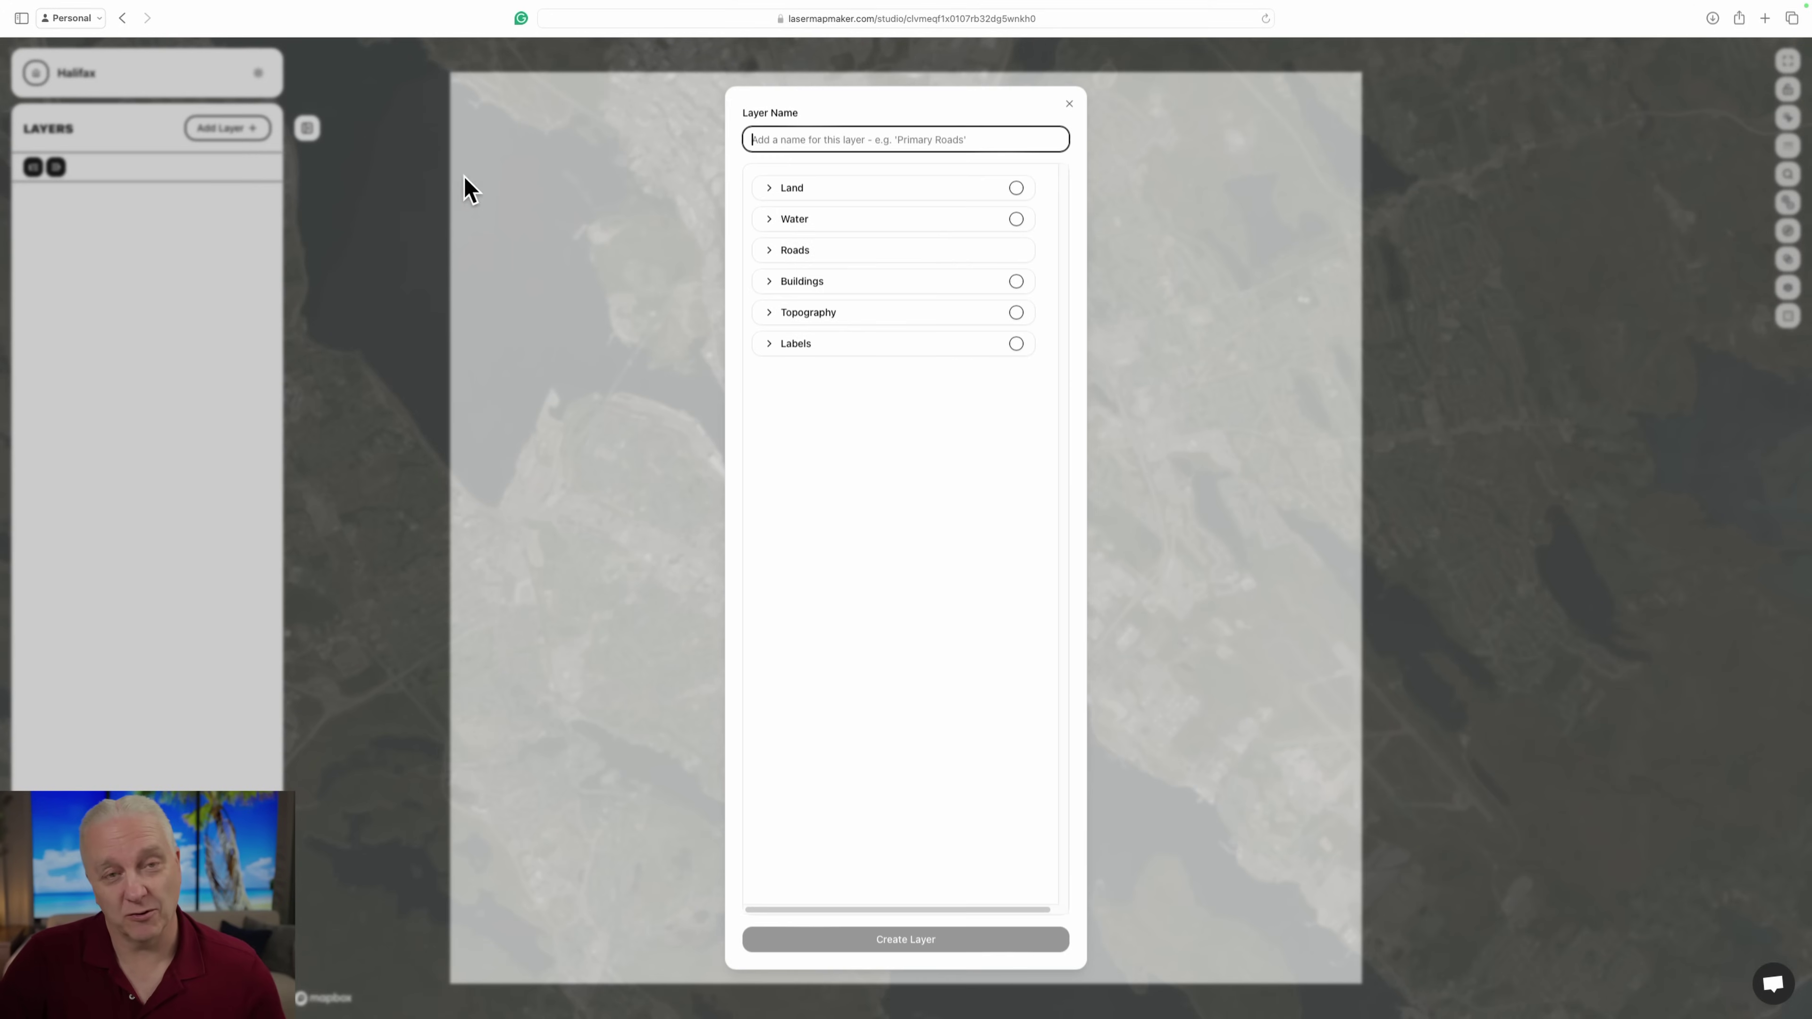
pyautogui.click(782, 189)
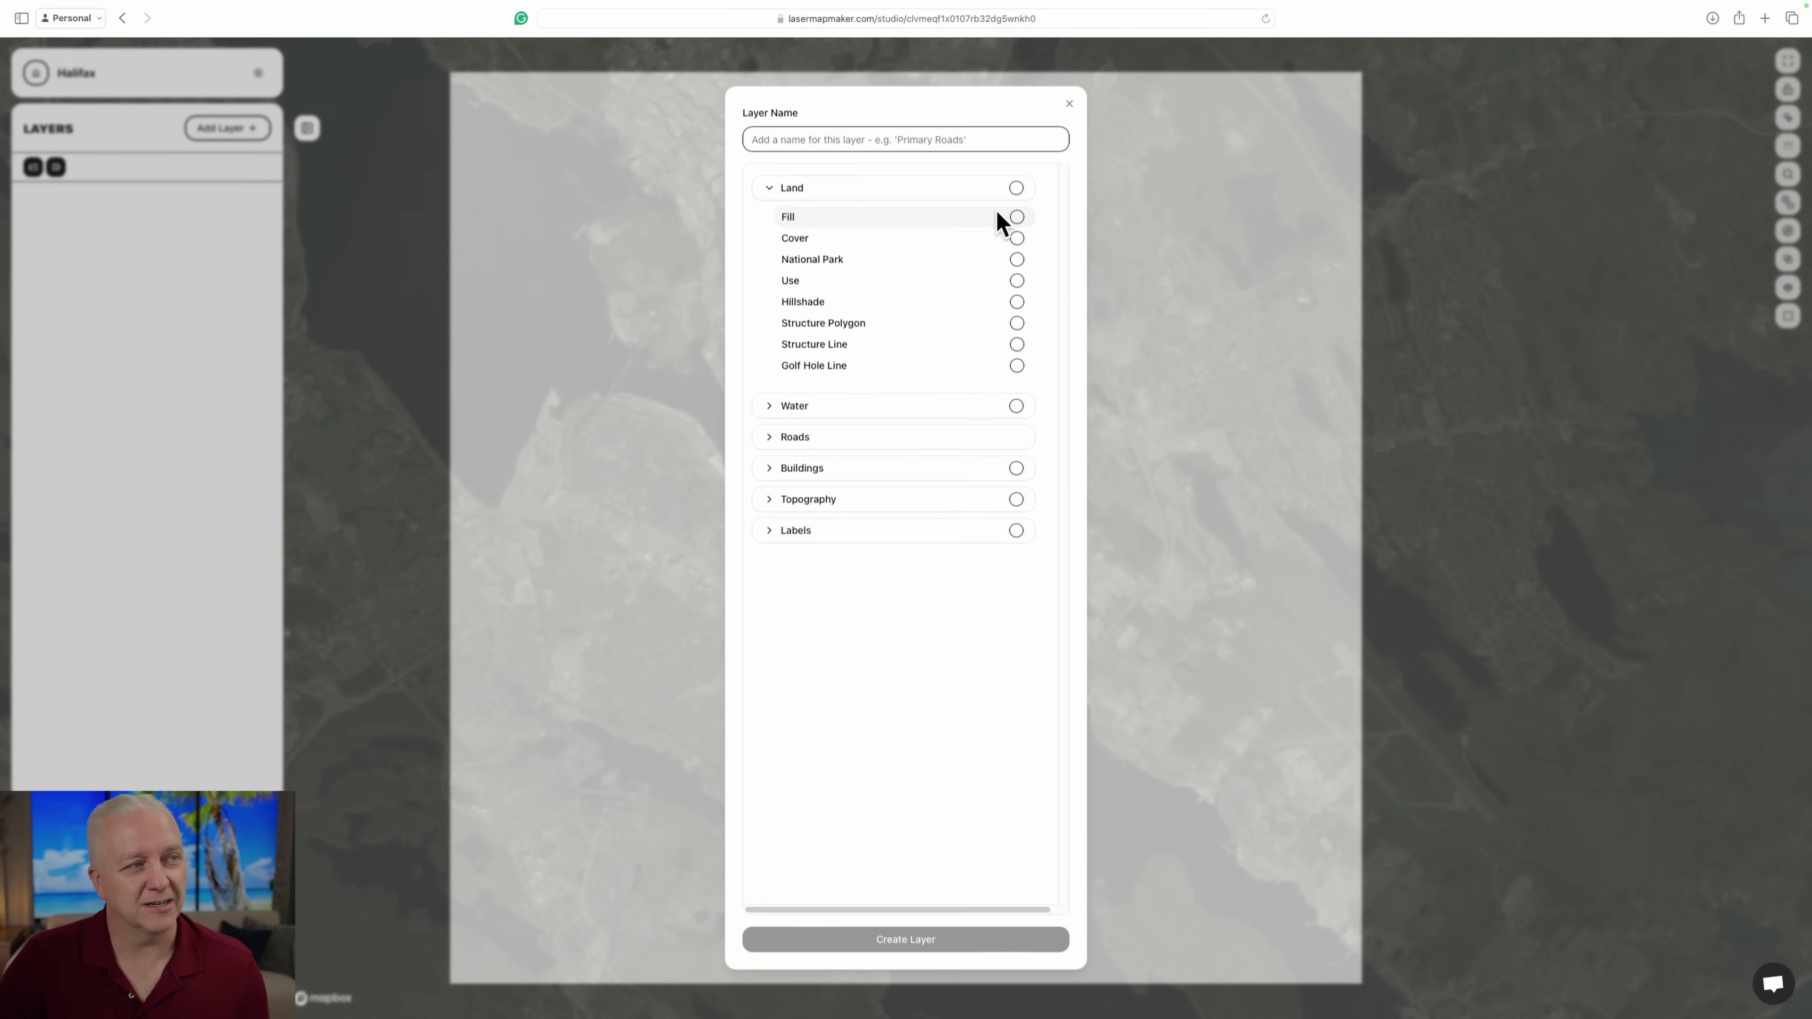
pyautogui.click(1016, 217)
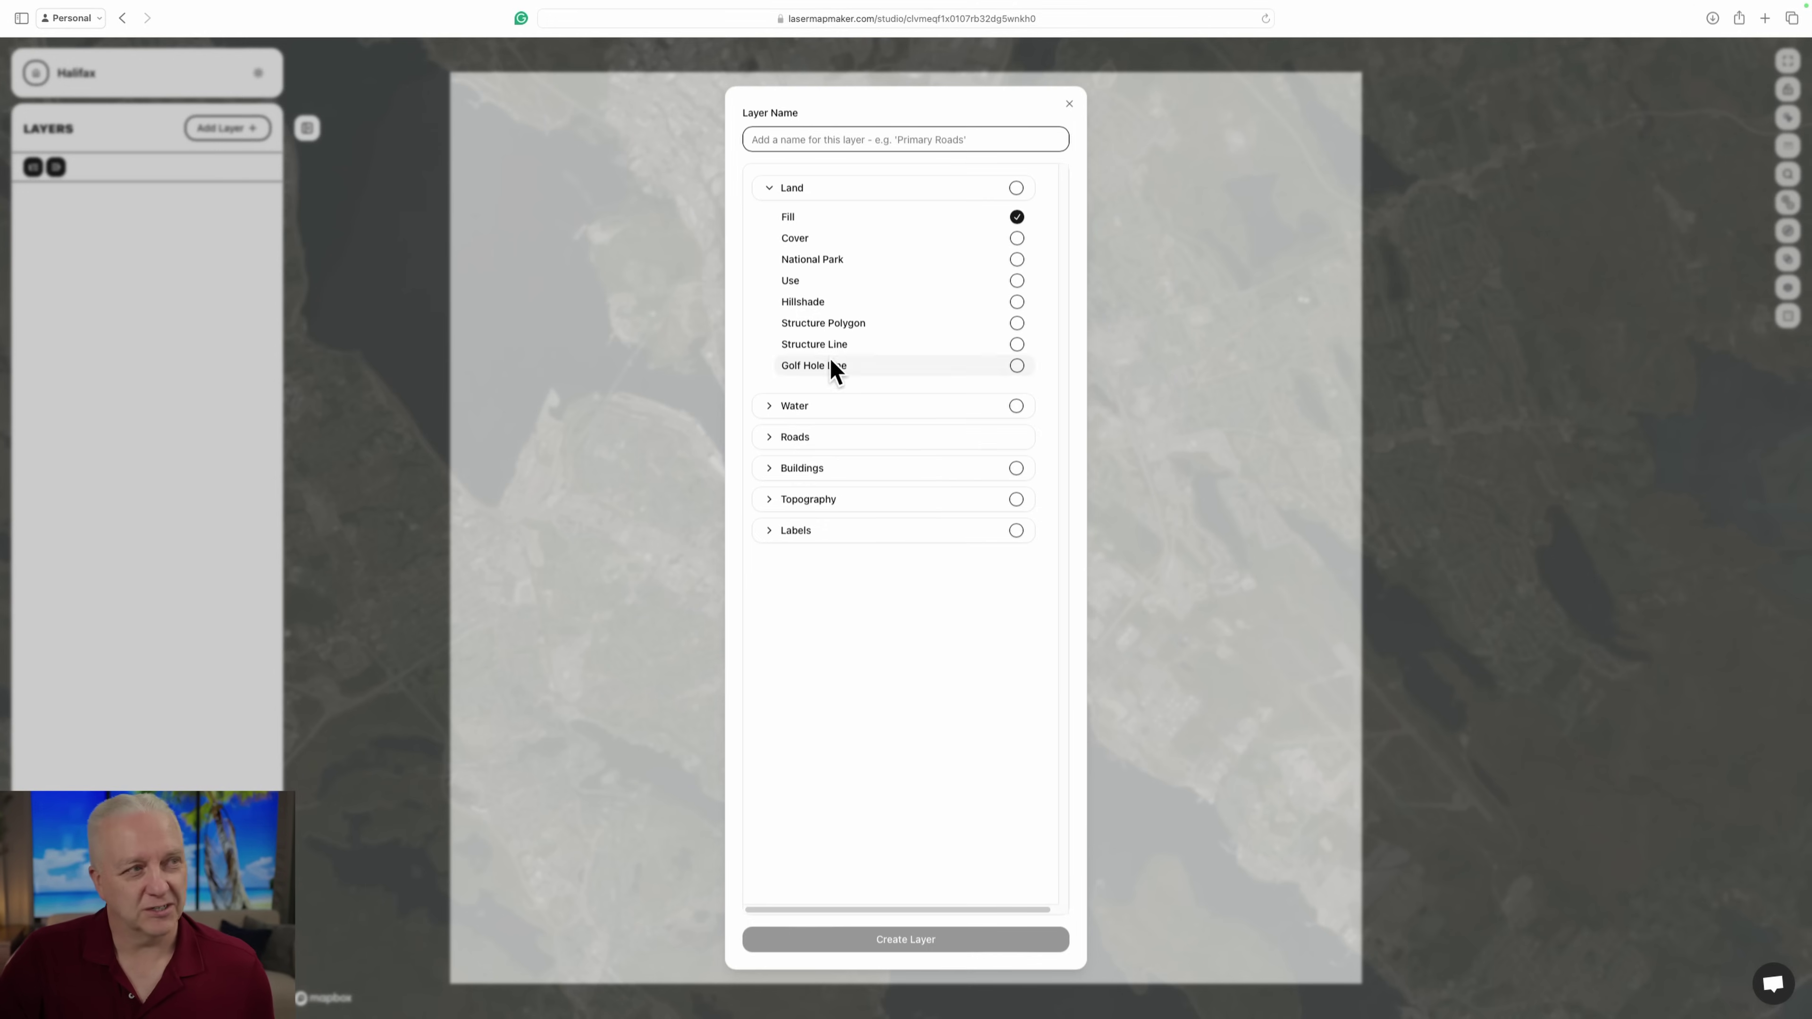
pyautogui.click(774, 408)
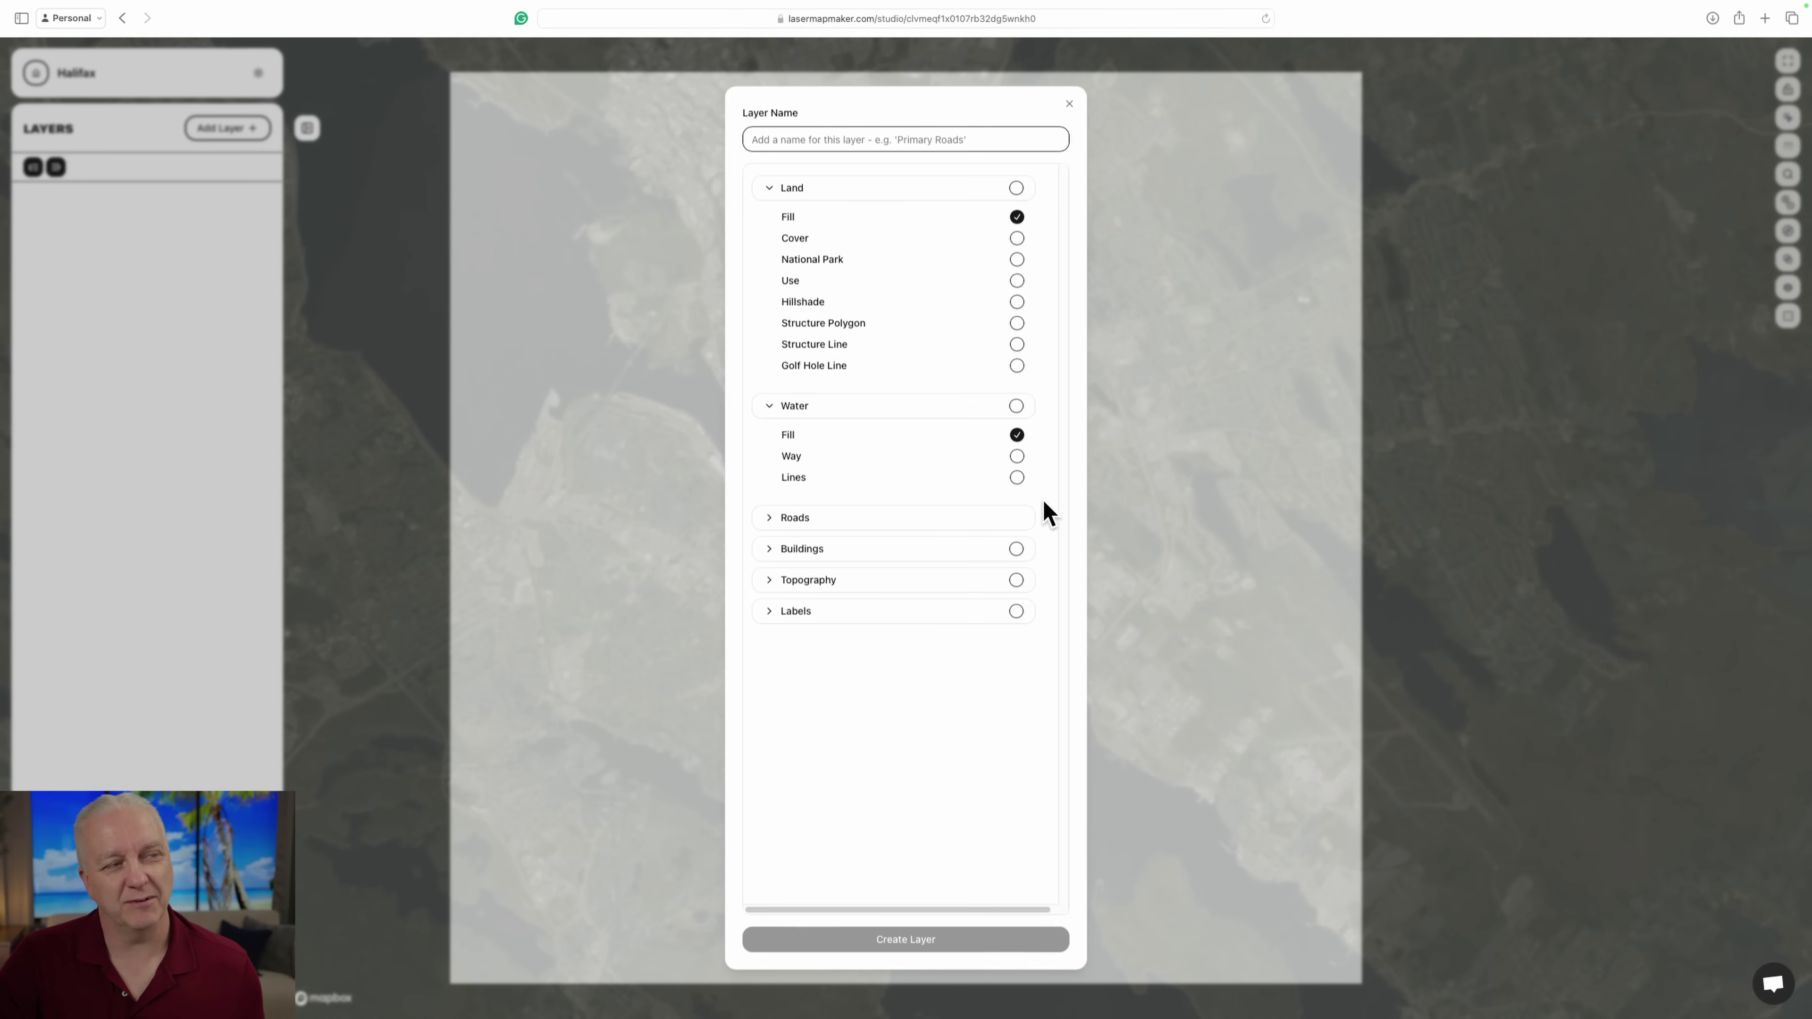
pyautogui.click(1013, 211)
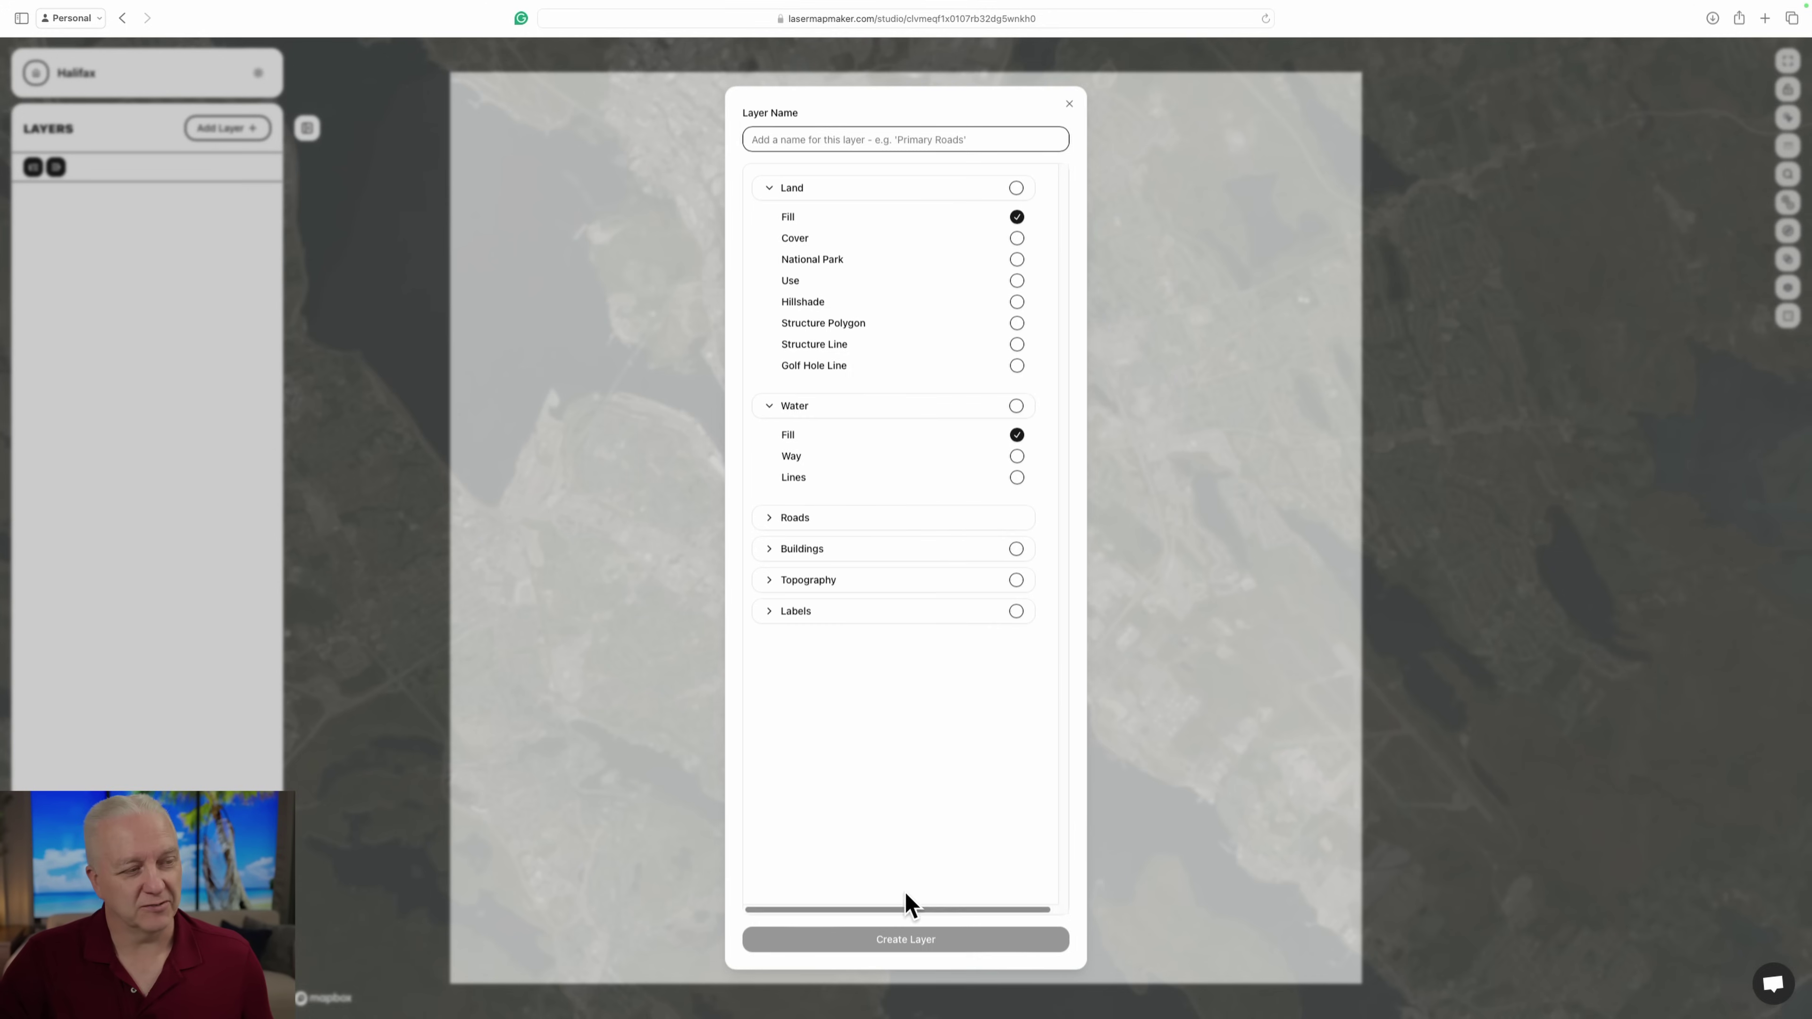
pyautogui.click(861, 139)
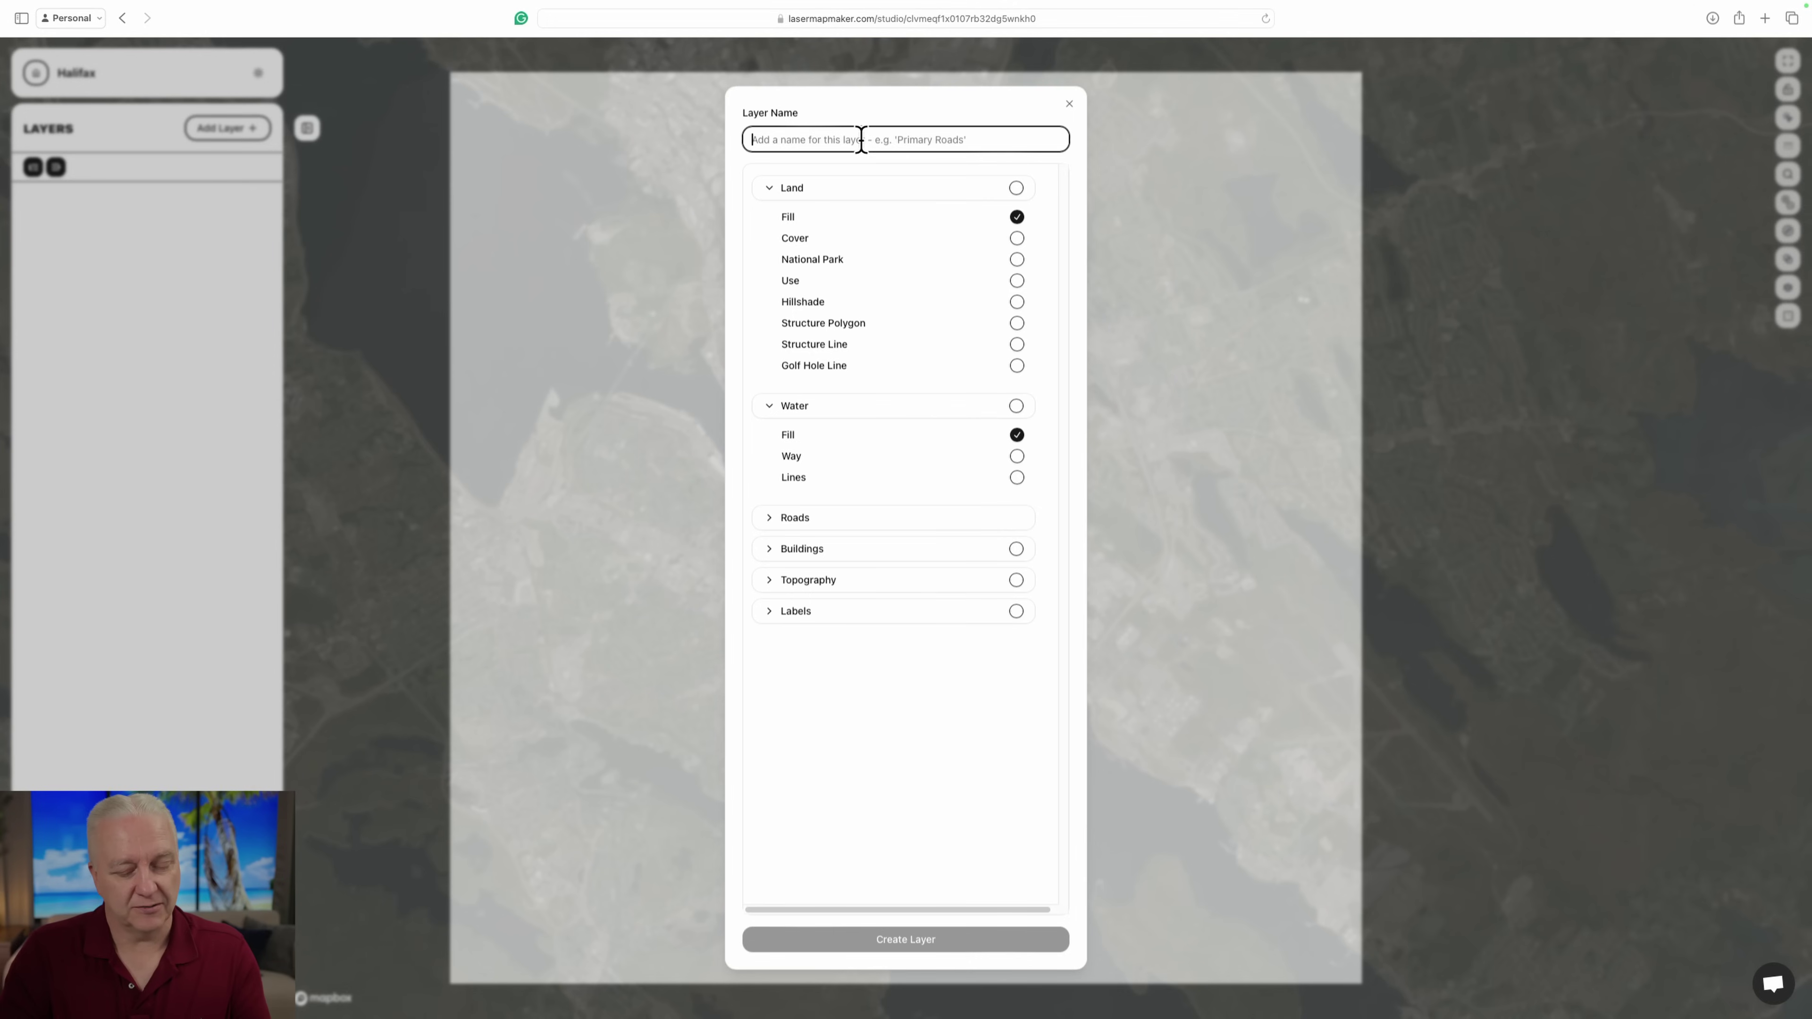
pyautogui.write('Land')
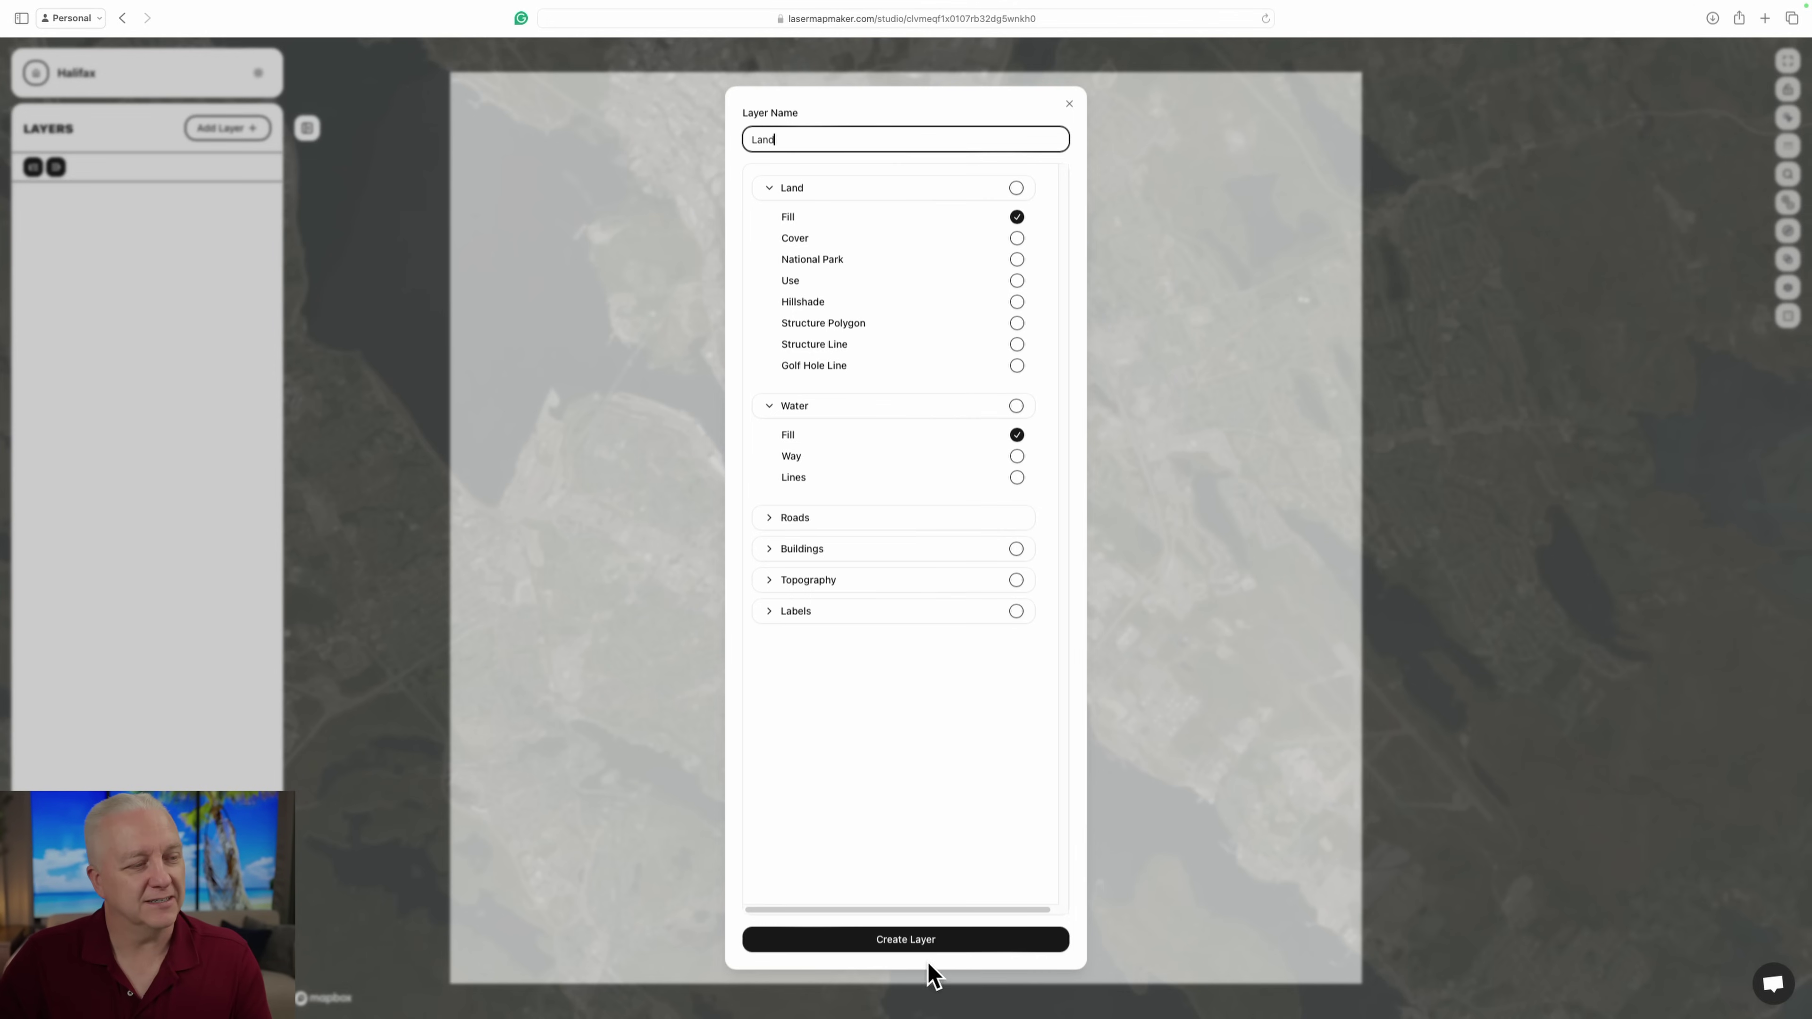
pyautogui.click(923, 944)
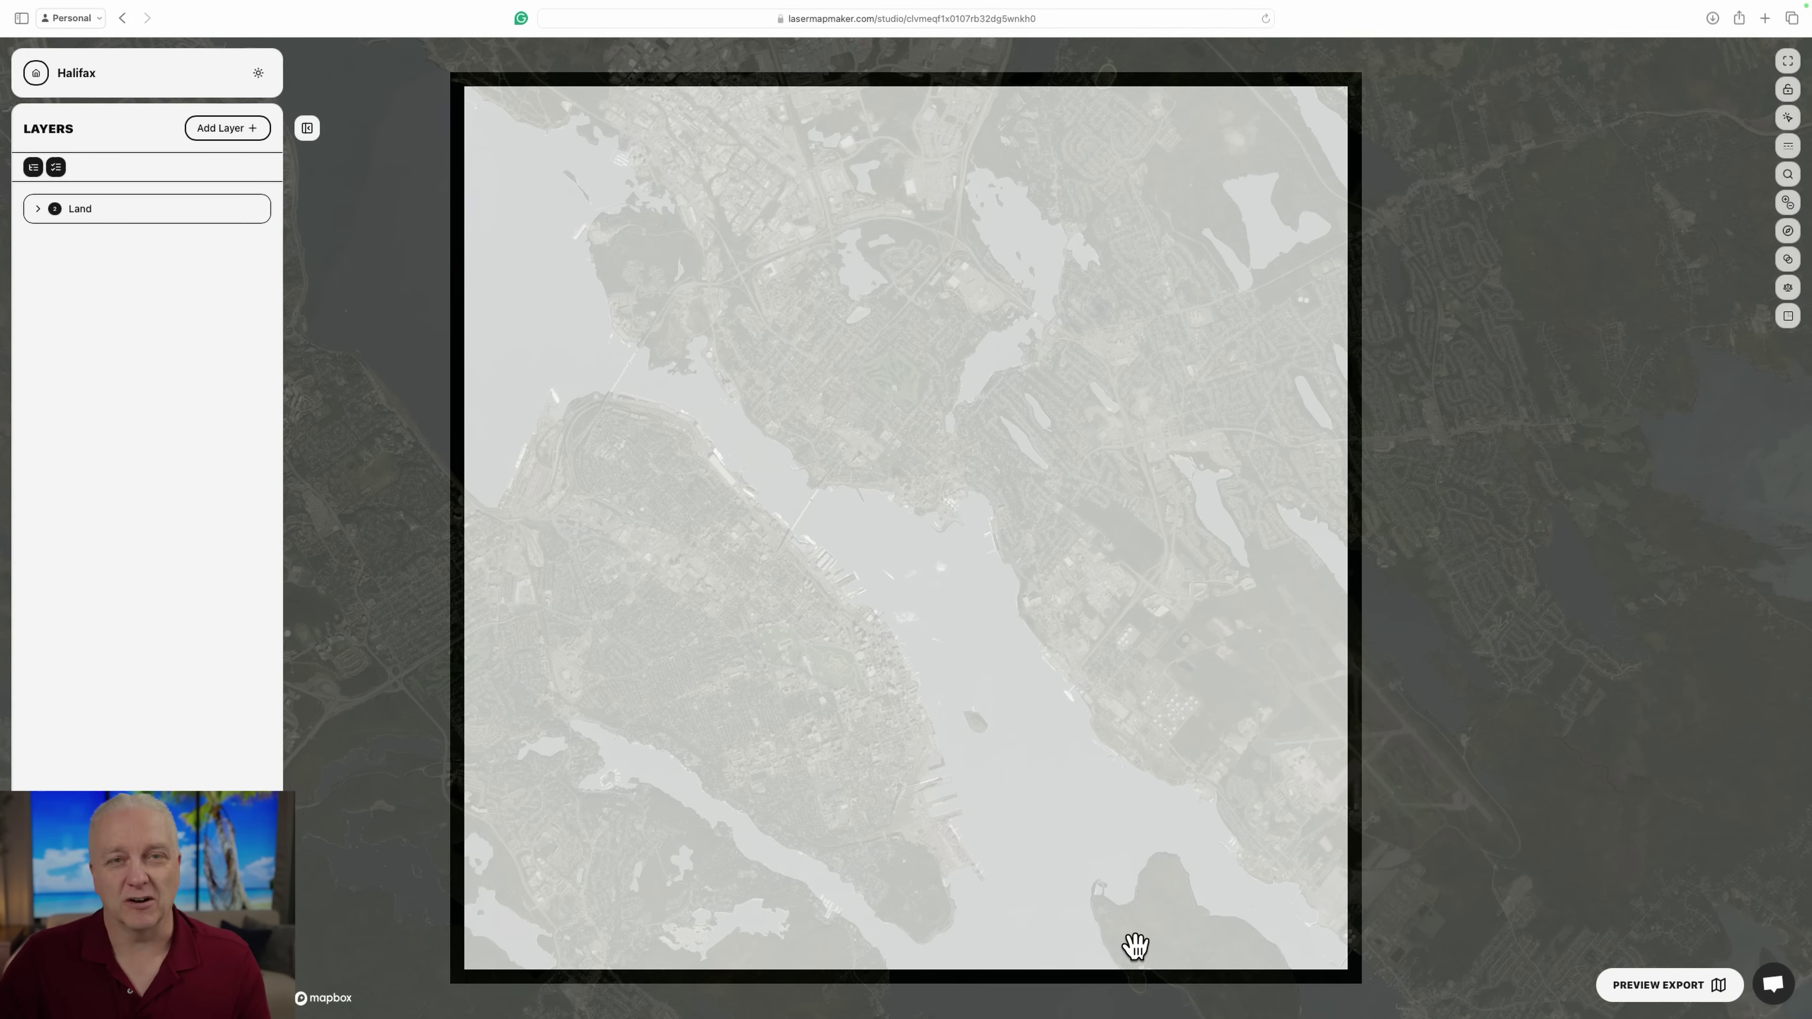
# Colour the Land layer's land fill green.
pyautogui.click(39, 210)
pyautogui.click(134, 252)
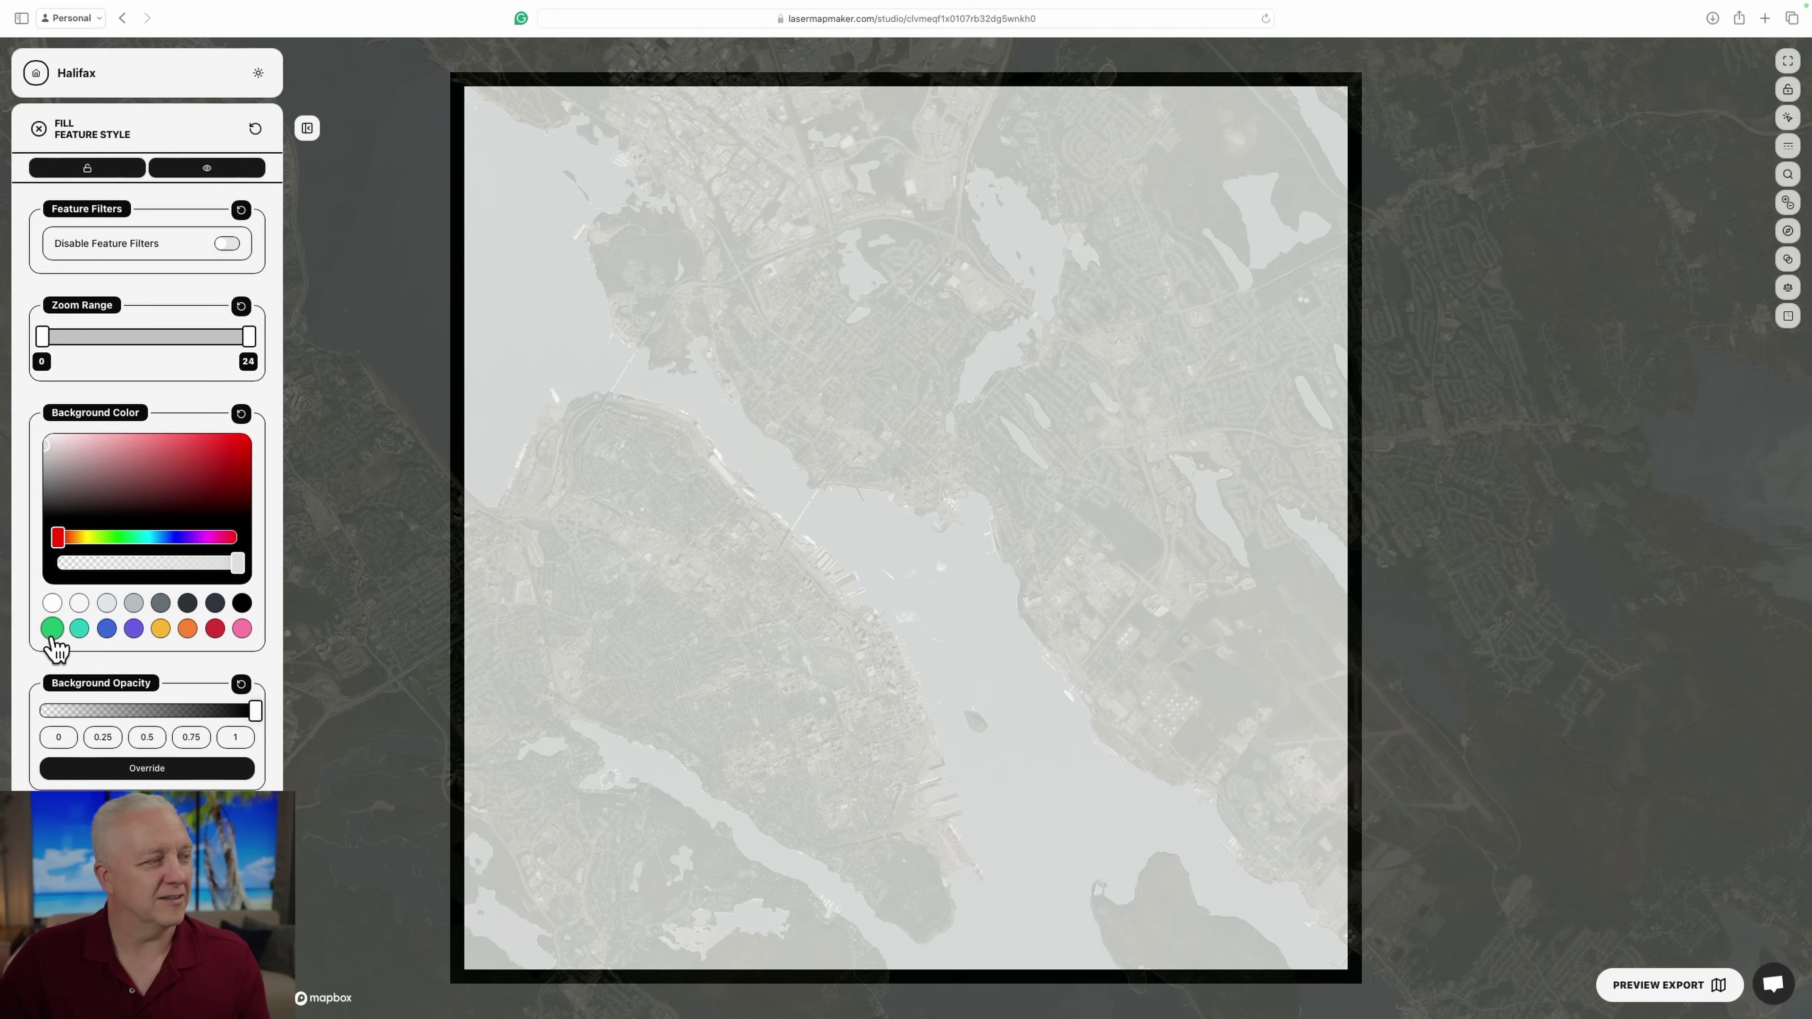
pyautogui.click(52, 628)
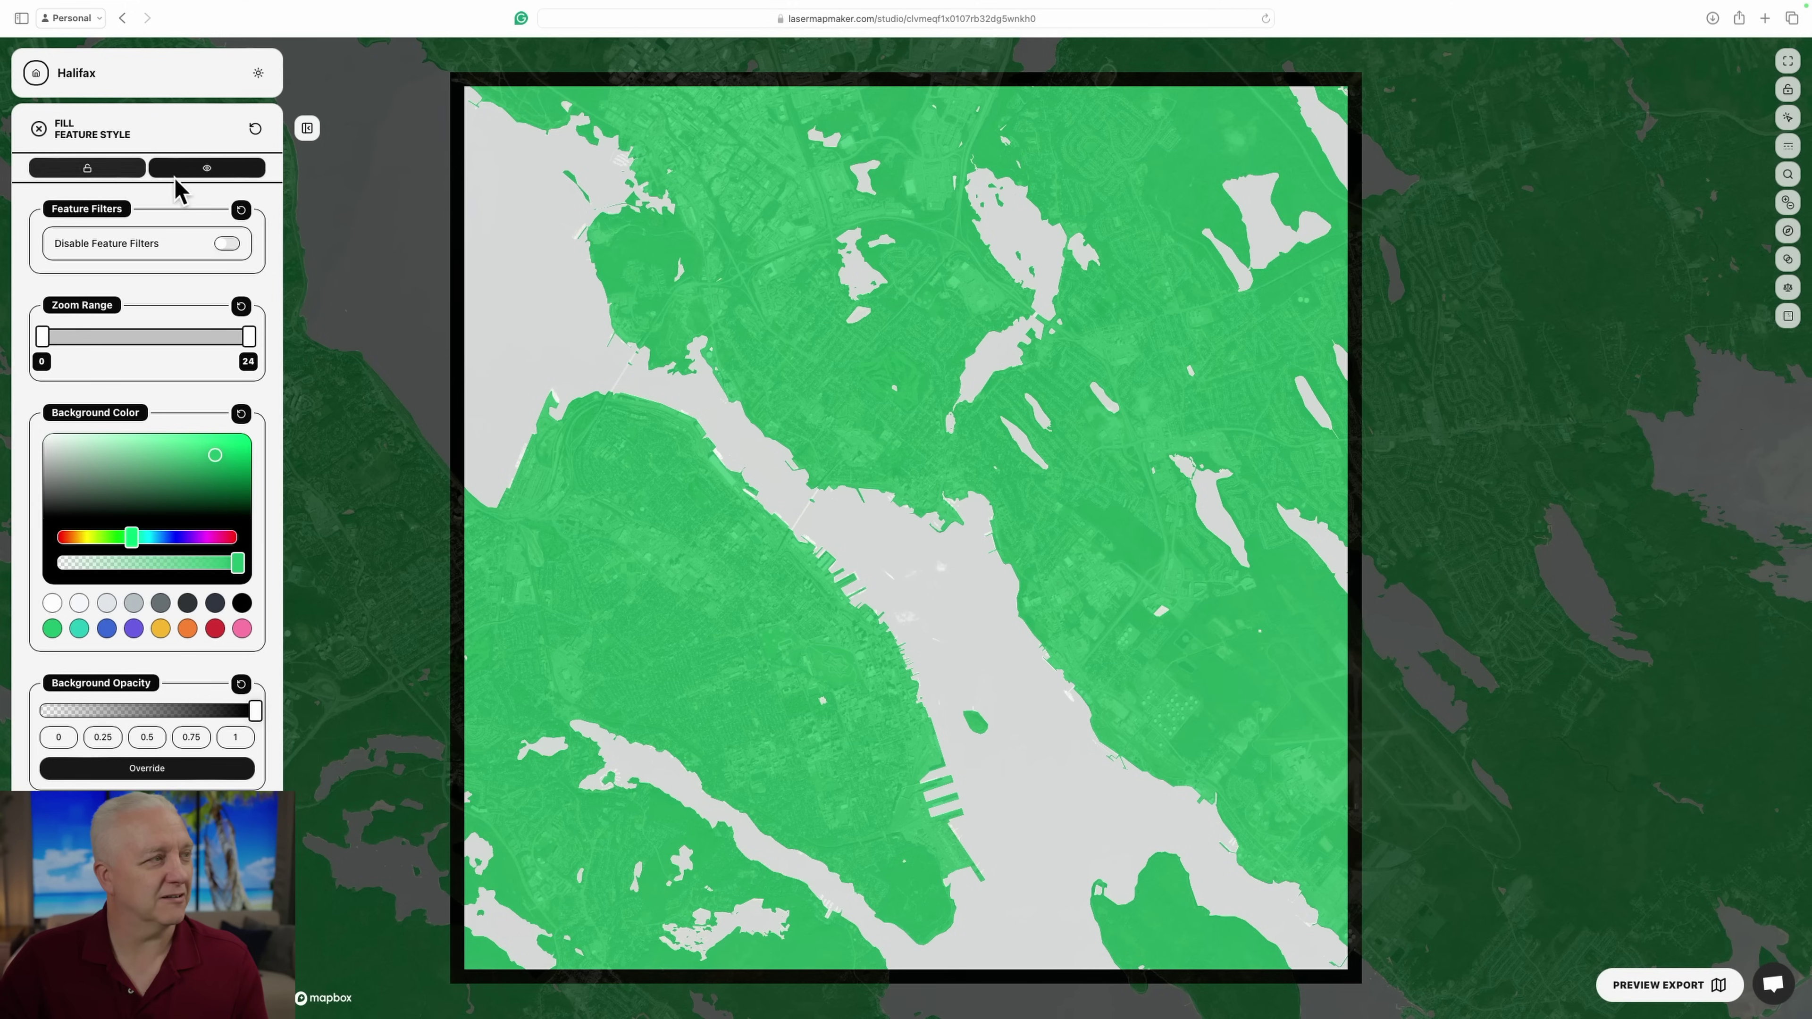
pyautogui.click(39, 129)
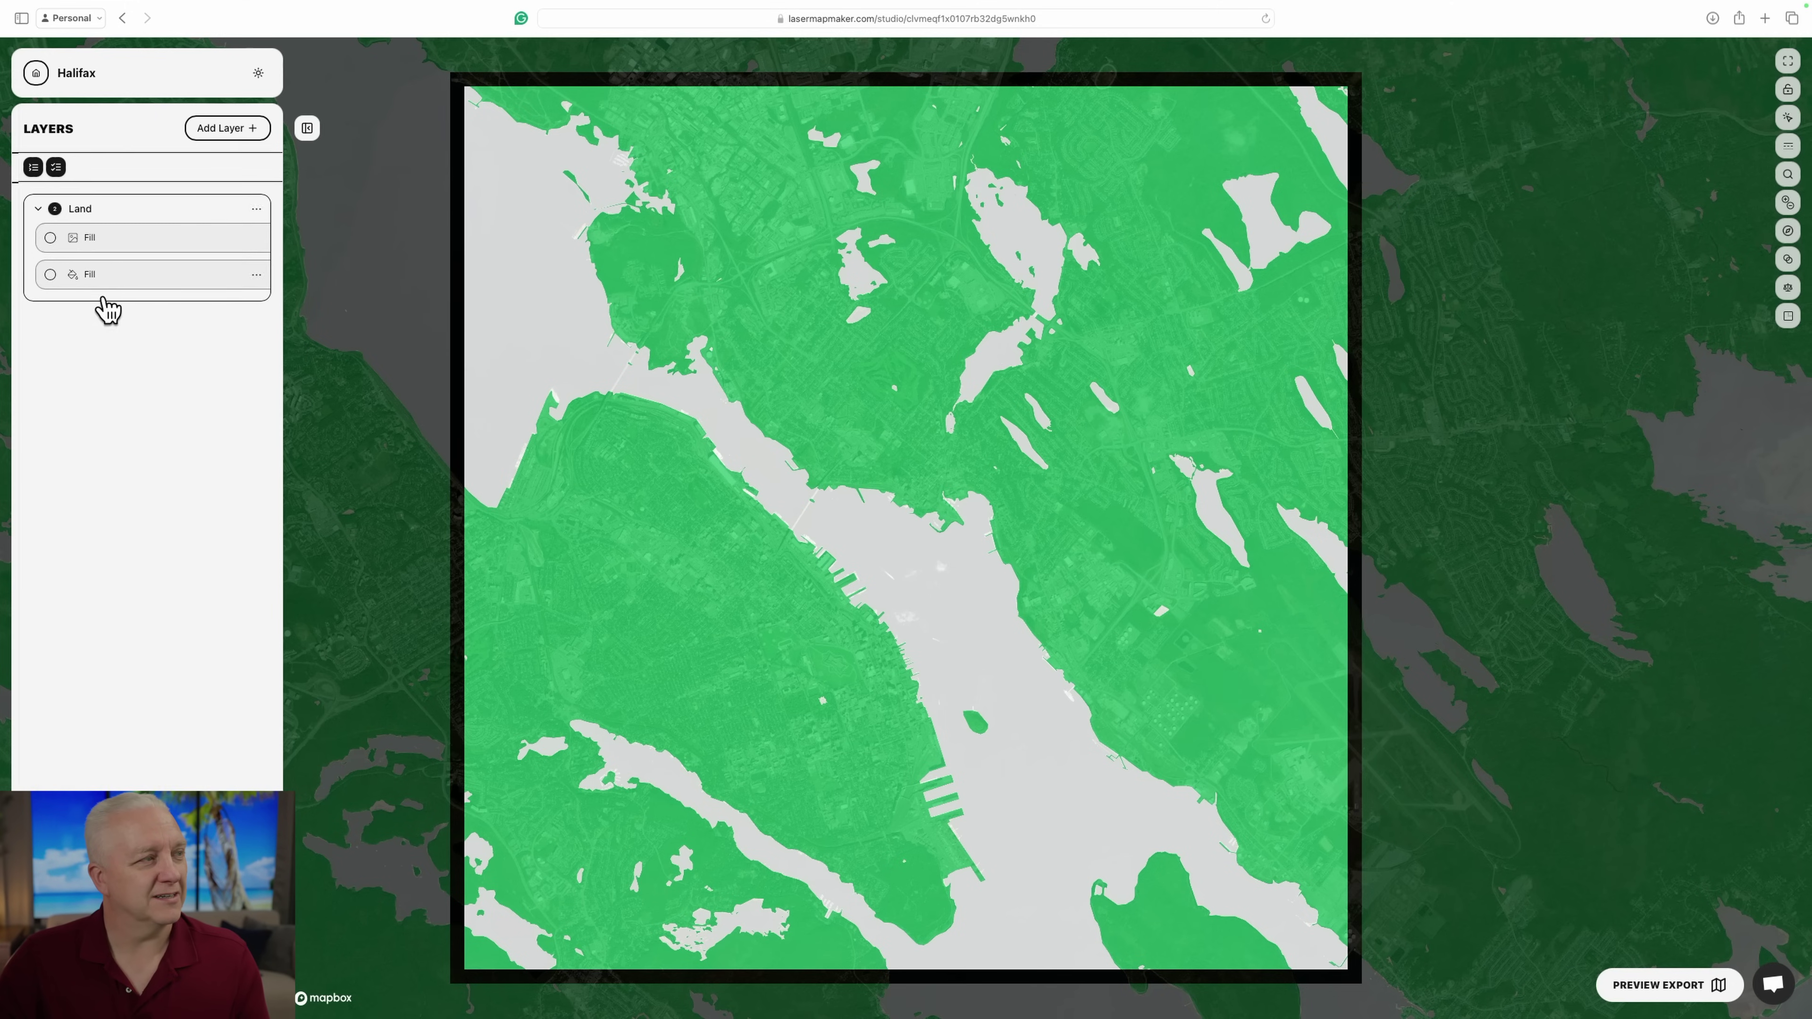
# Colour the Land layer's water fill blue.
pyautogui.click(98, 284)
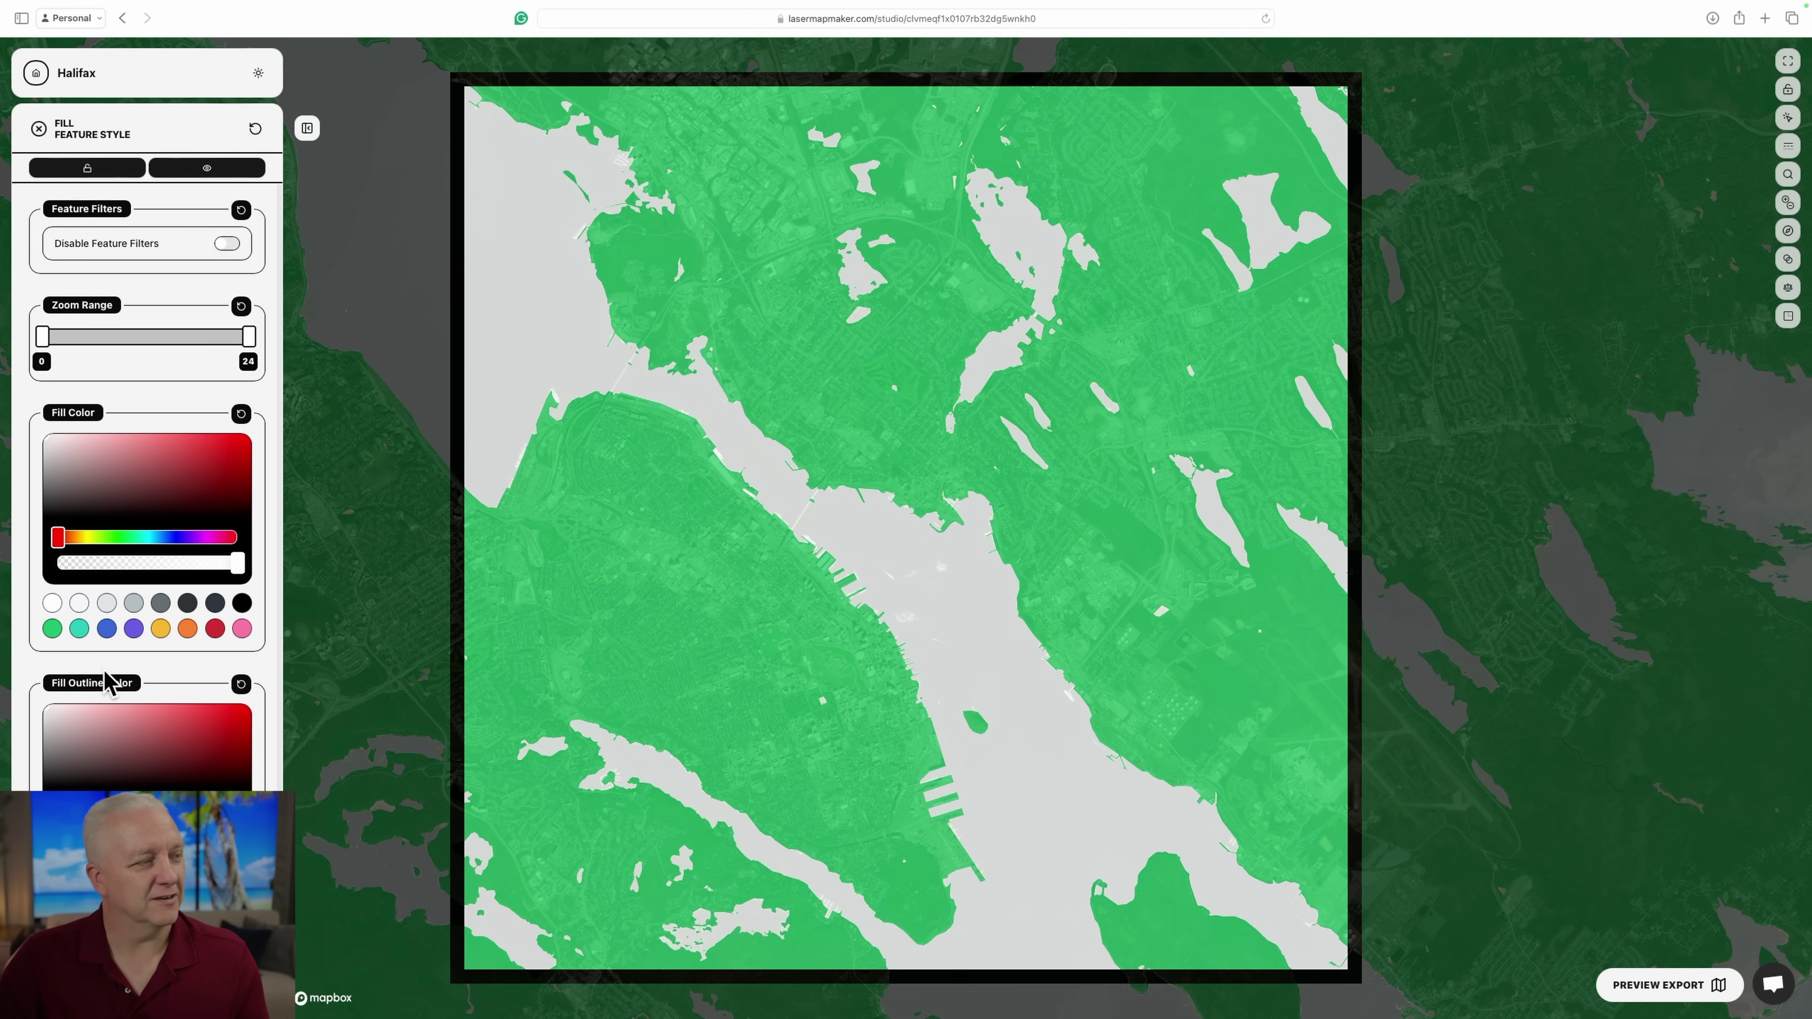
pyautogui.click(106, 628)
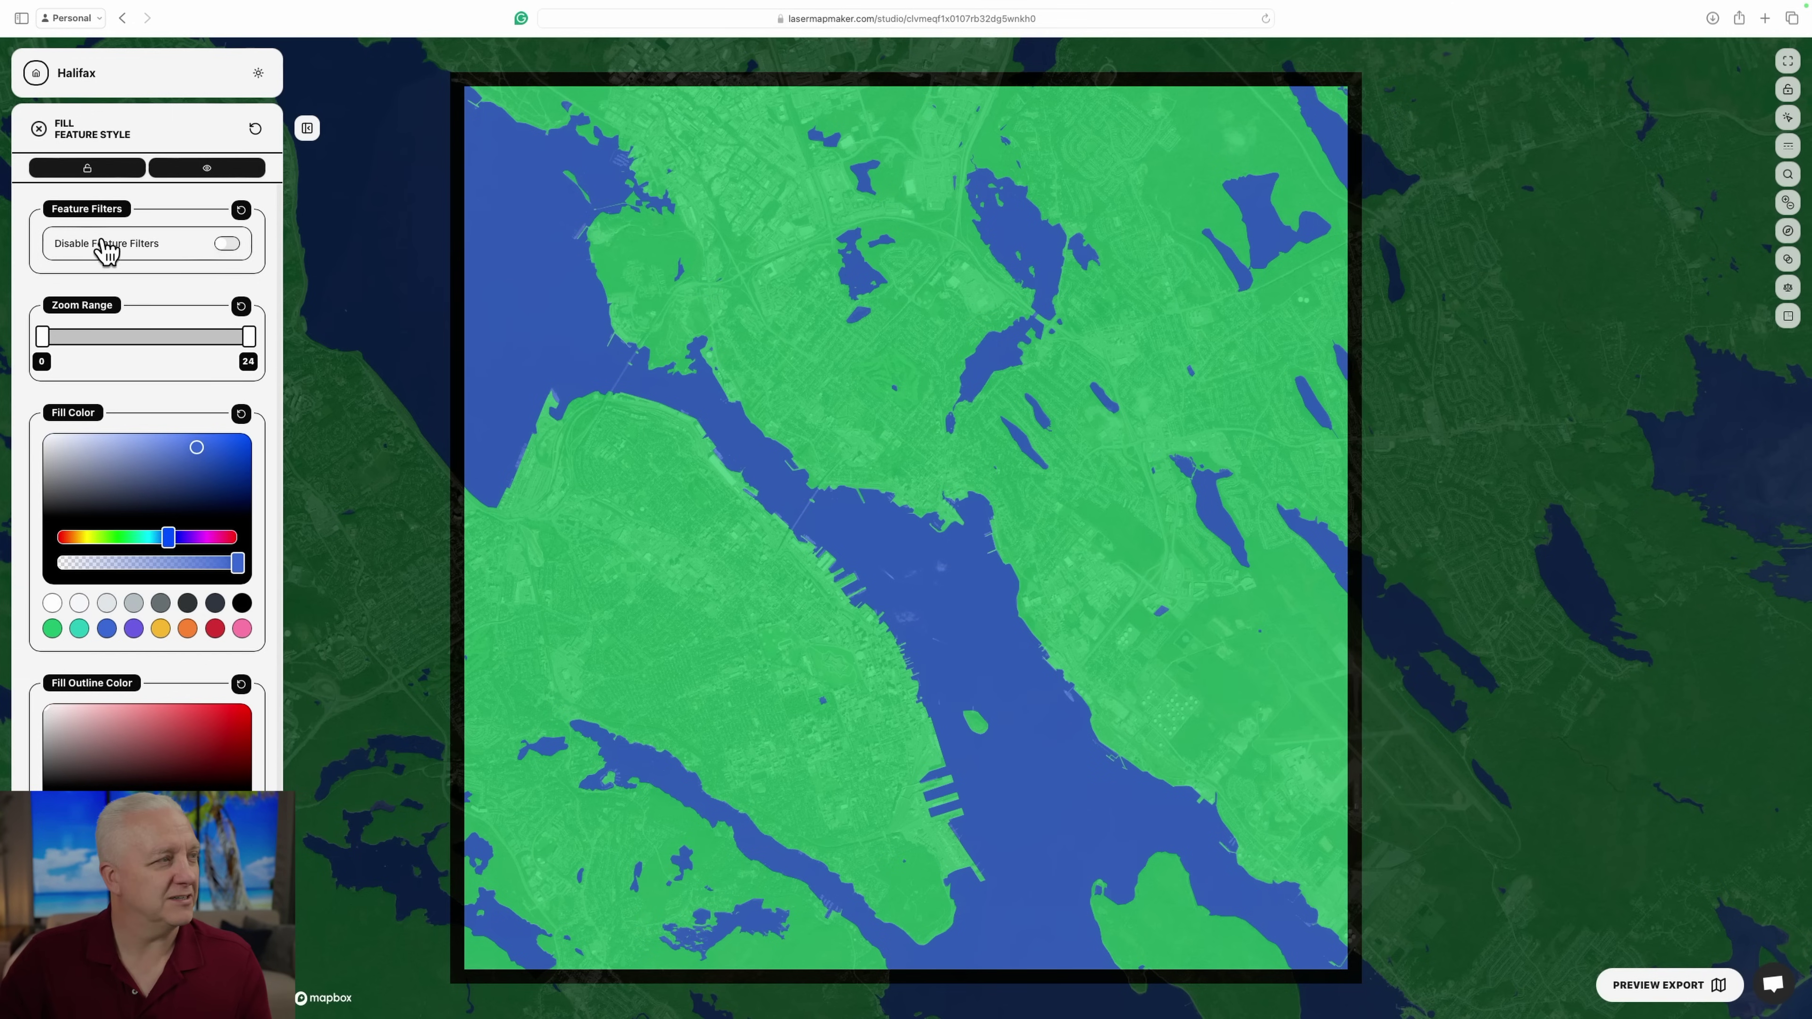
pyautogui.click(39, 128)
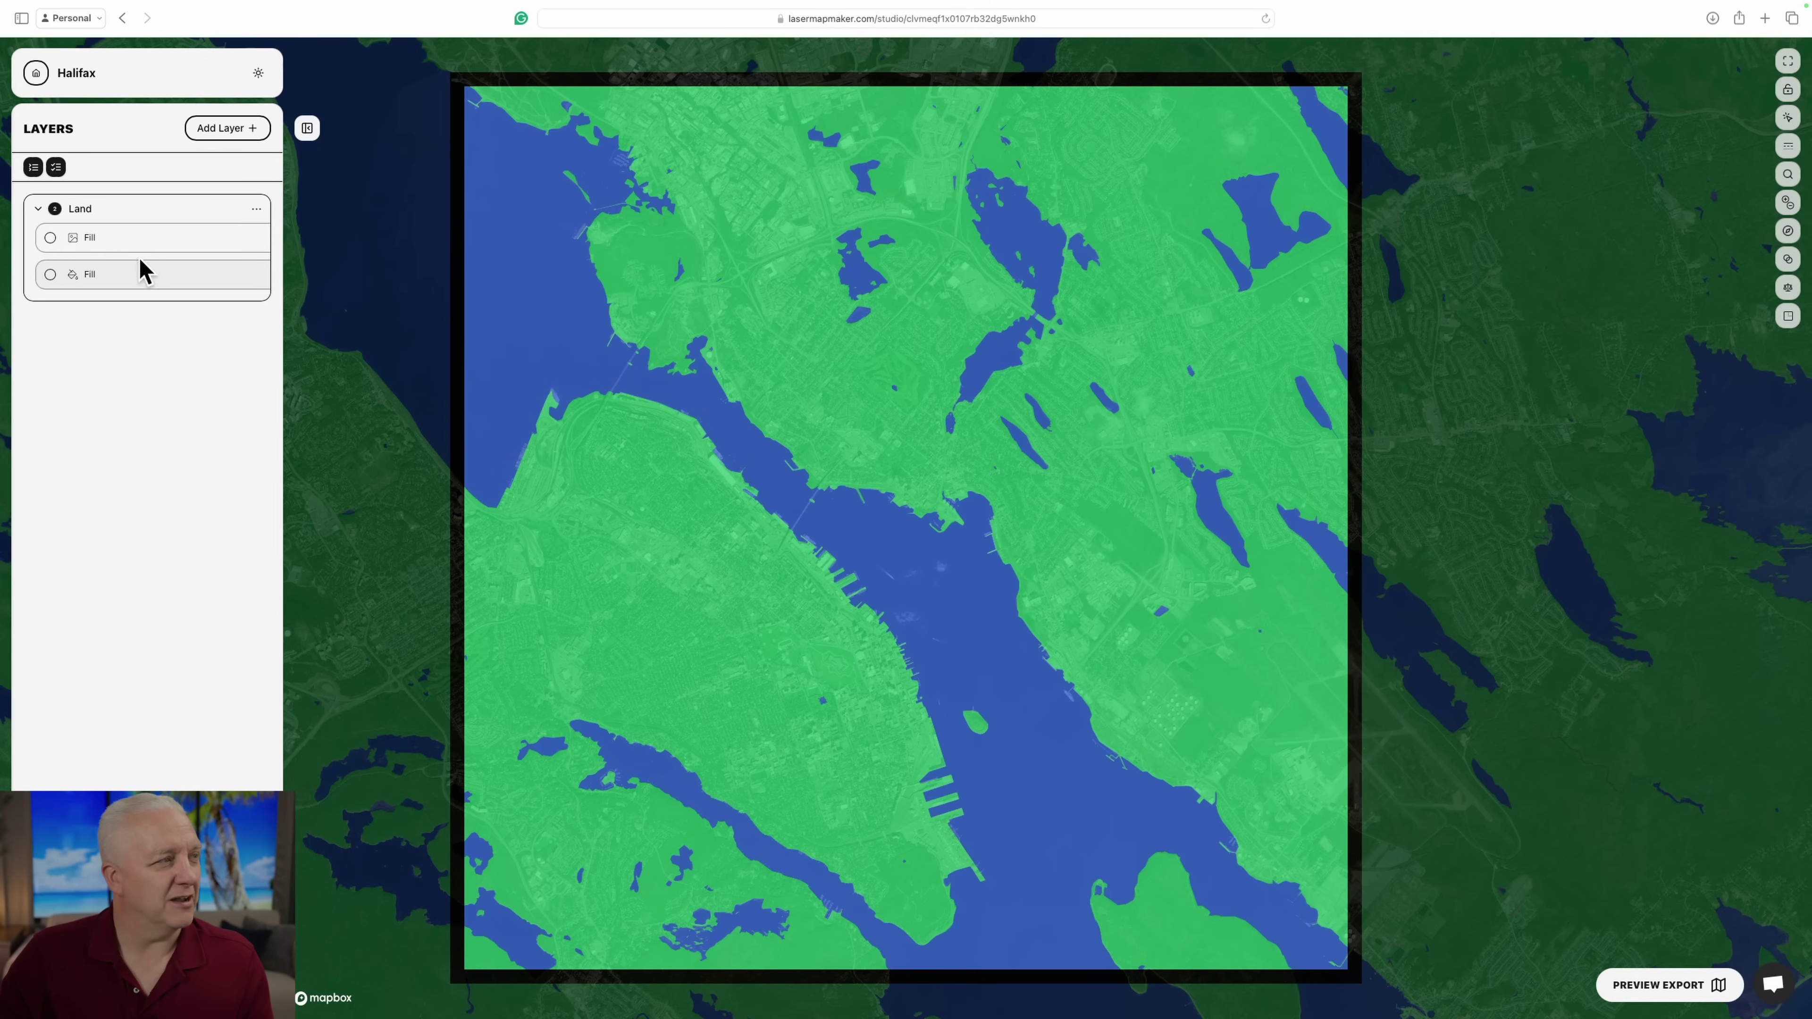
# Set the Land layer's tracing strategy to Outline.
pyautogui.click(258, 212)
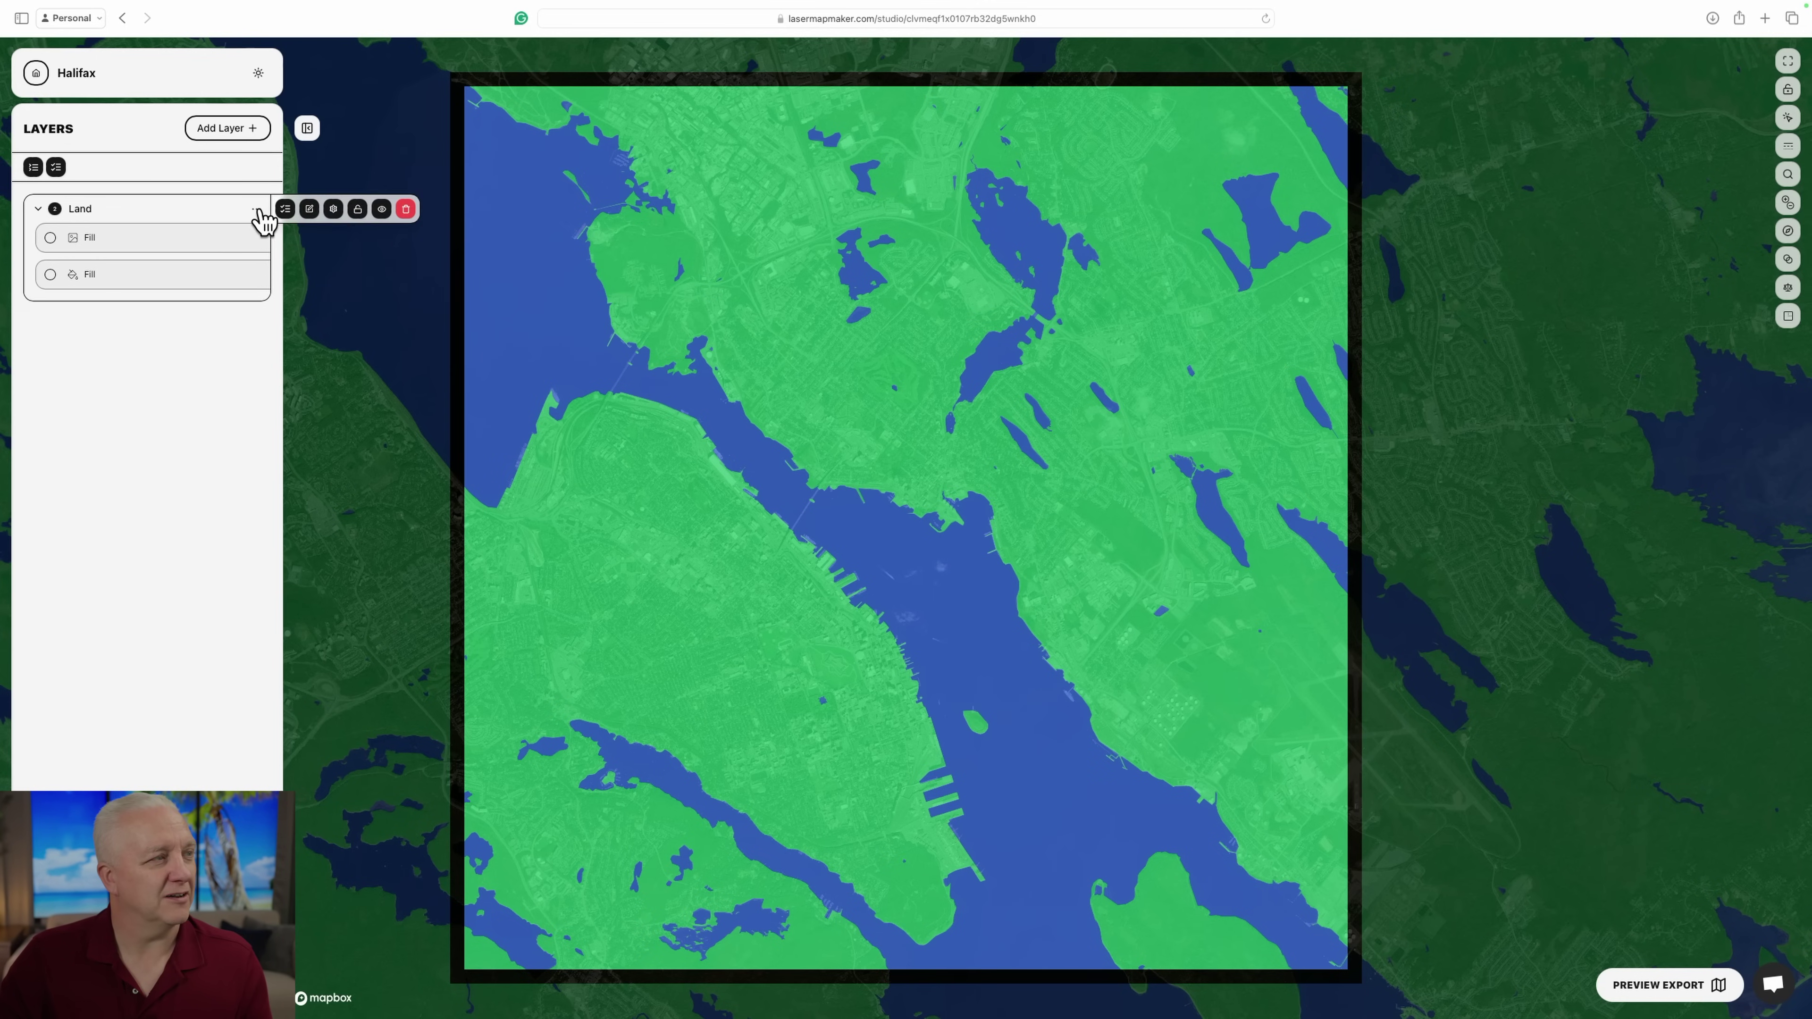
pyautogui.click(333, 209)
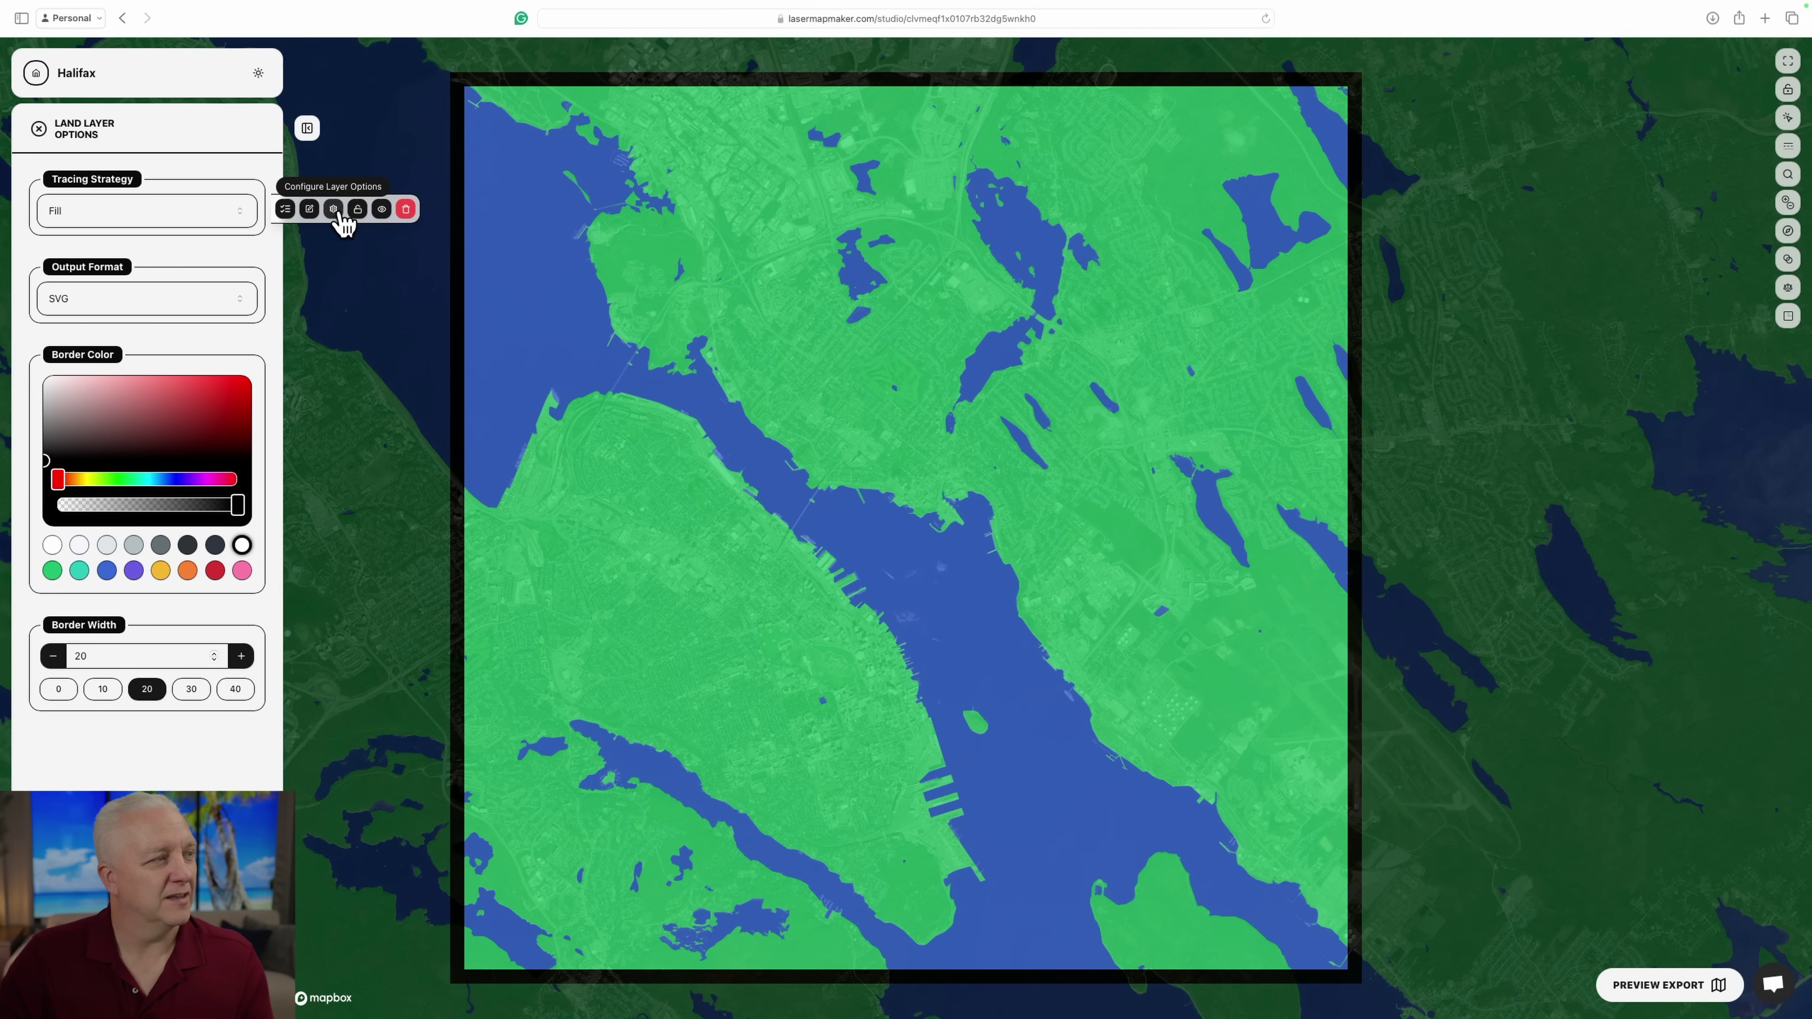
pyautogui.click(182, 229)
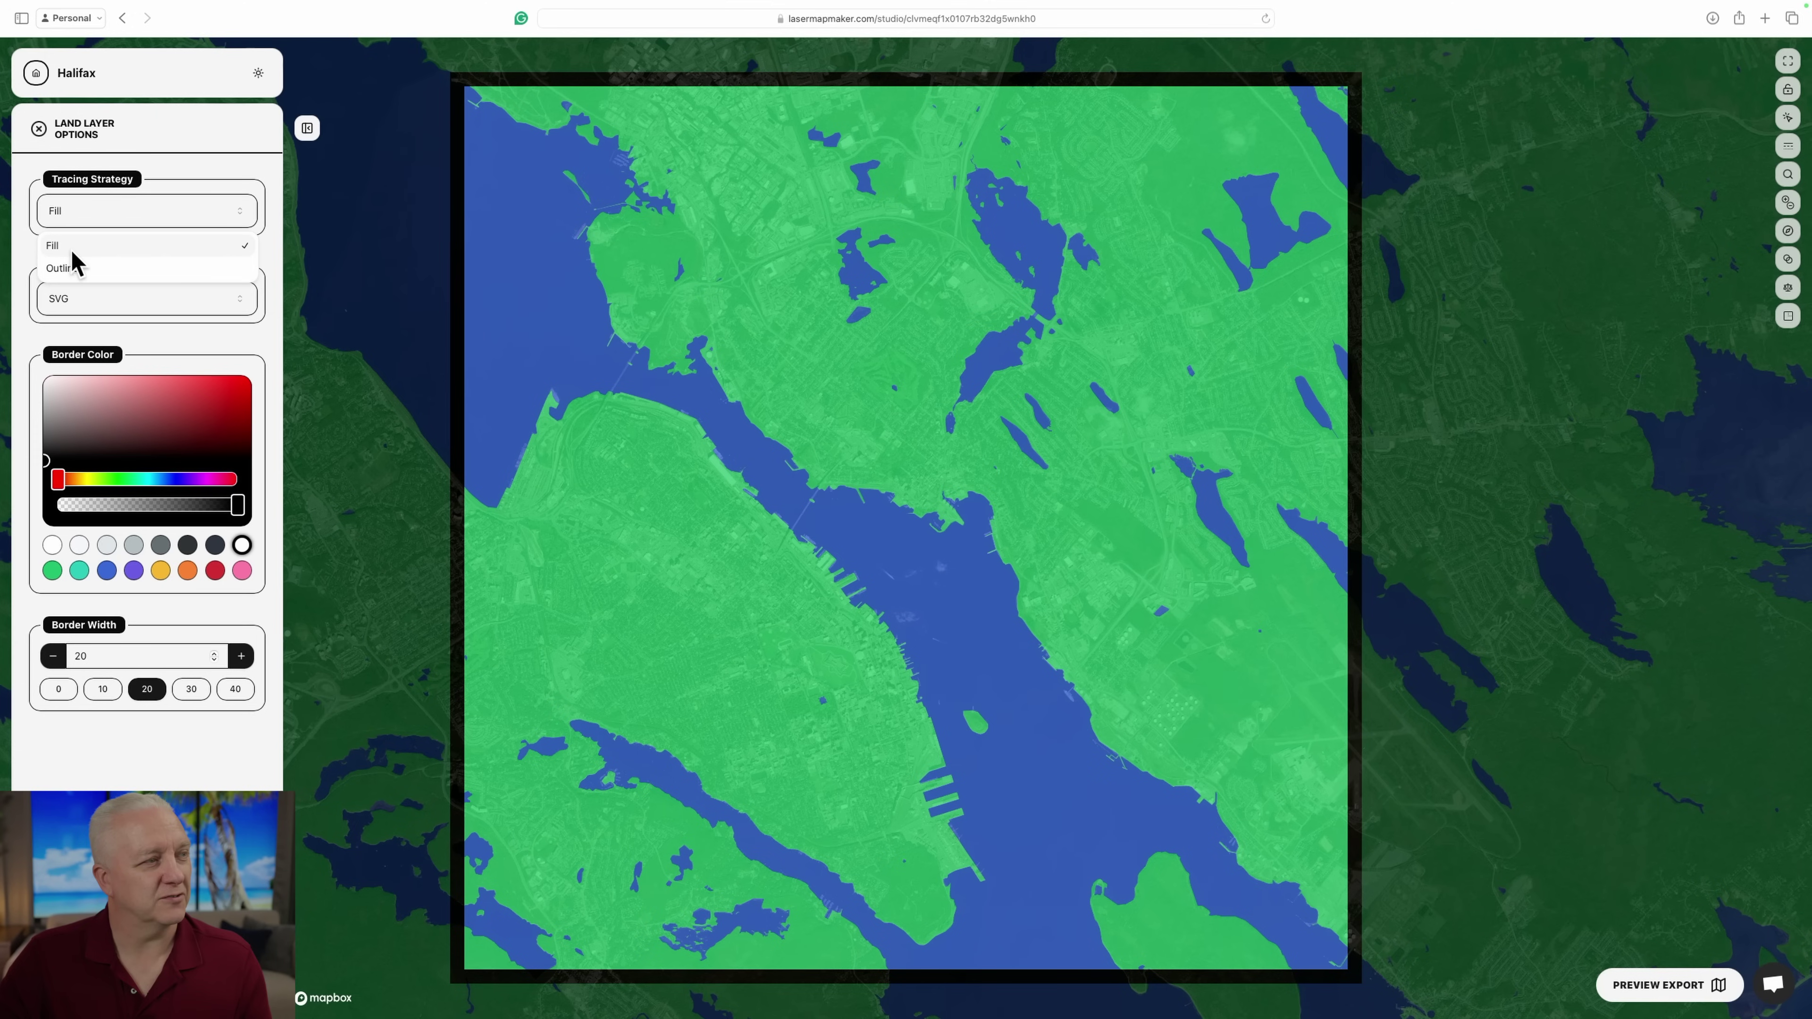
pyautogui.click(68, 266)
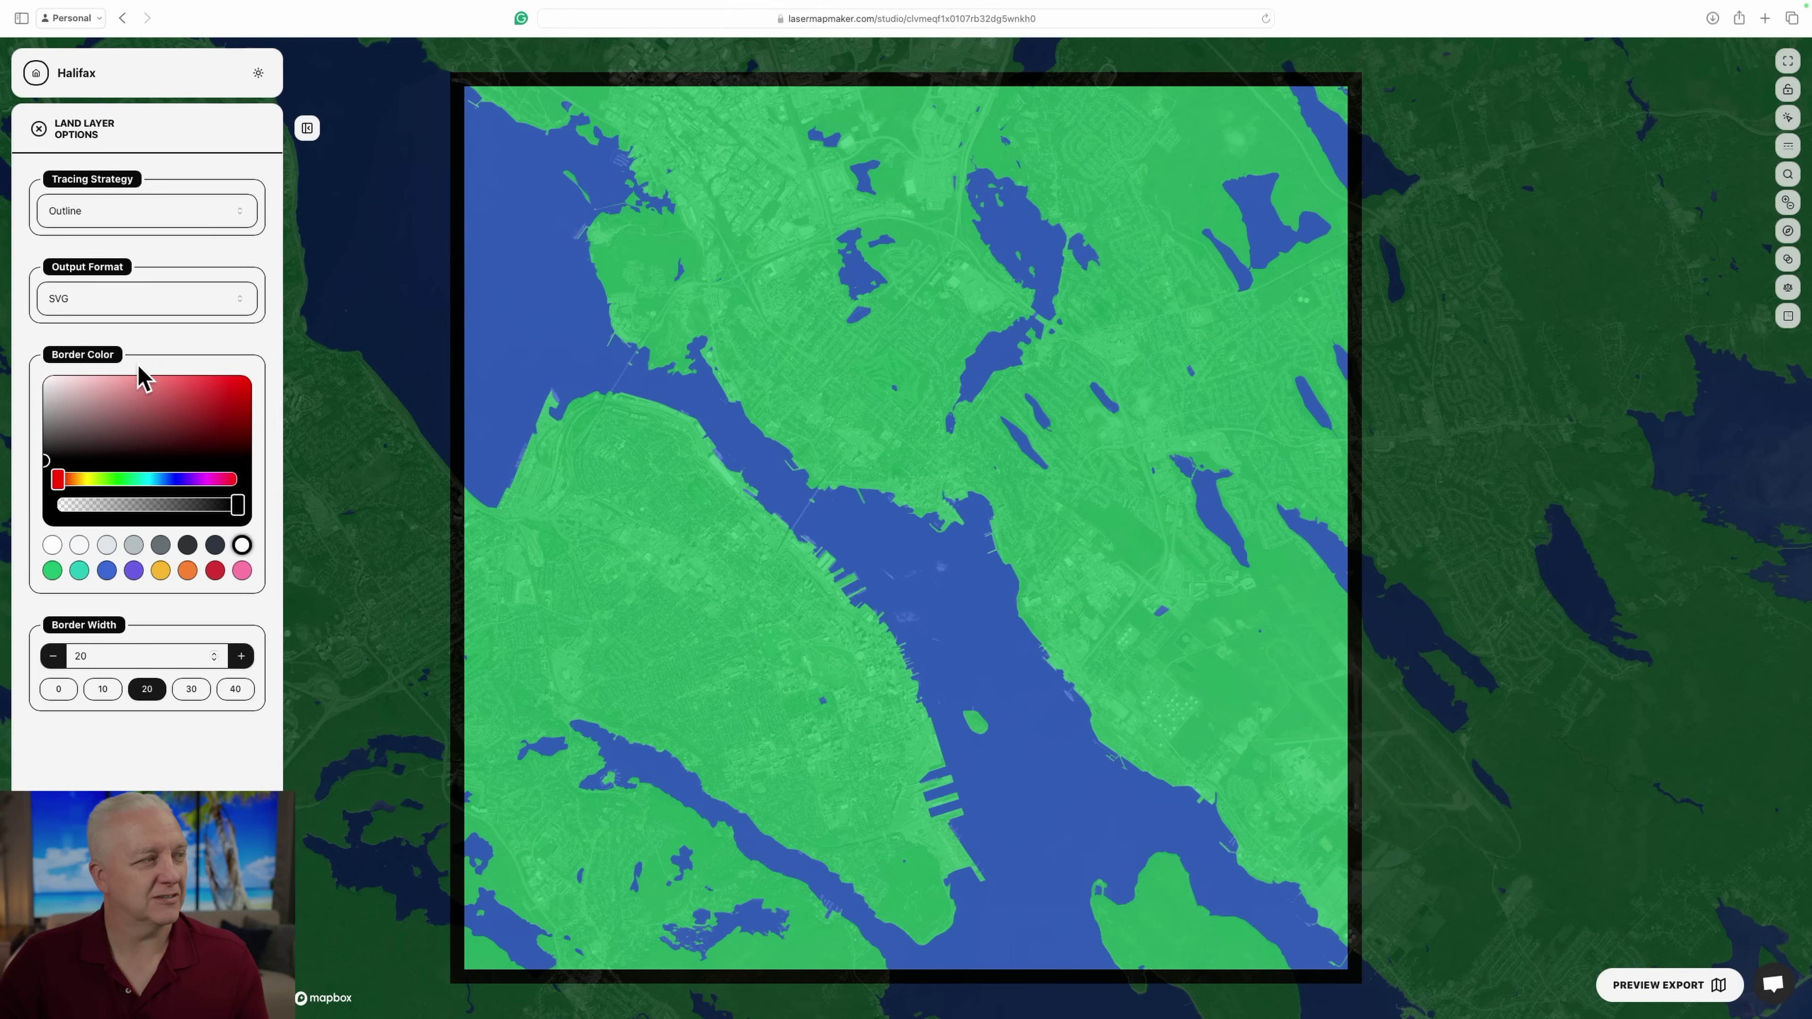
# Make the map border green and widen it from 20 to 30.
pyautogui.click(51, 571)
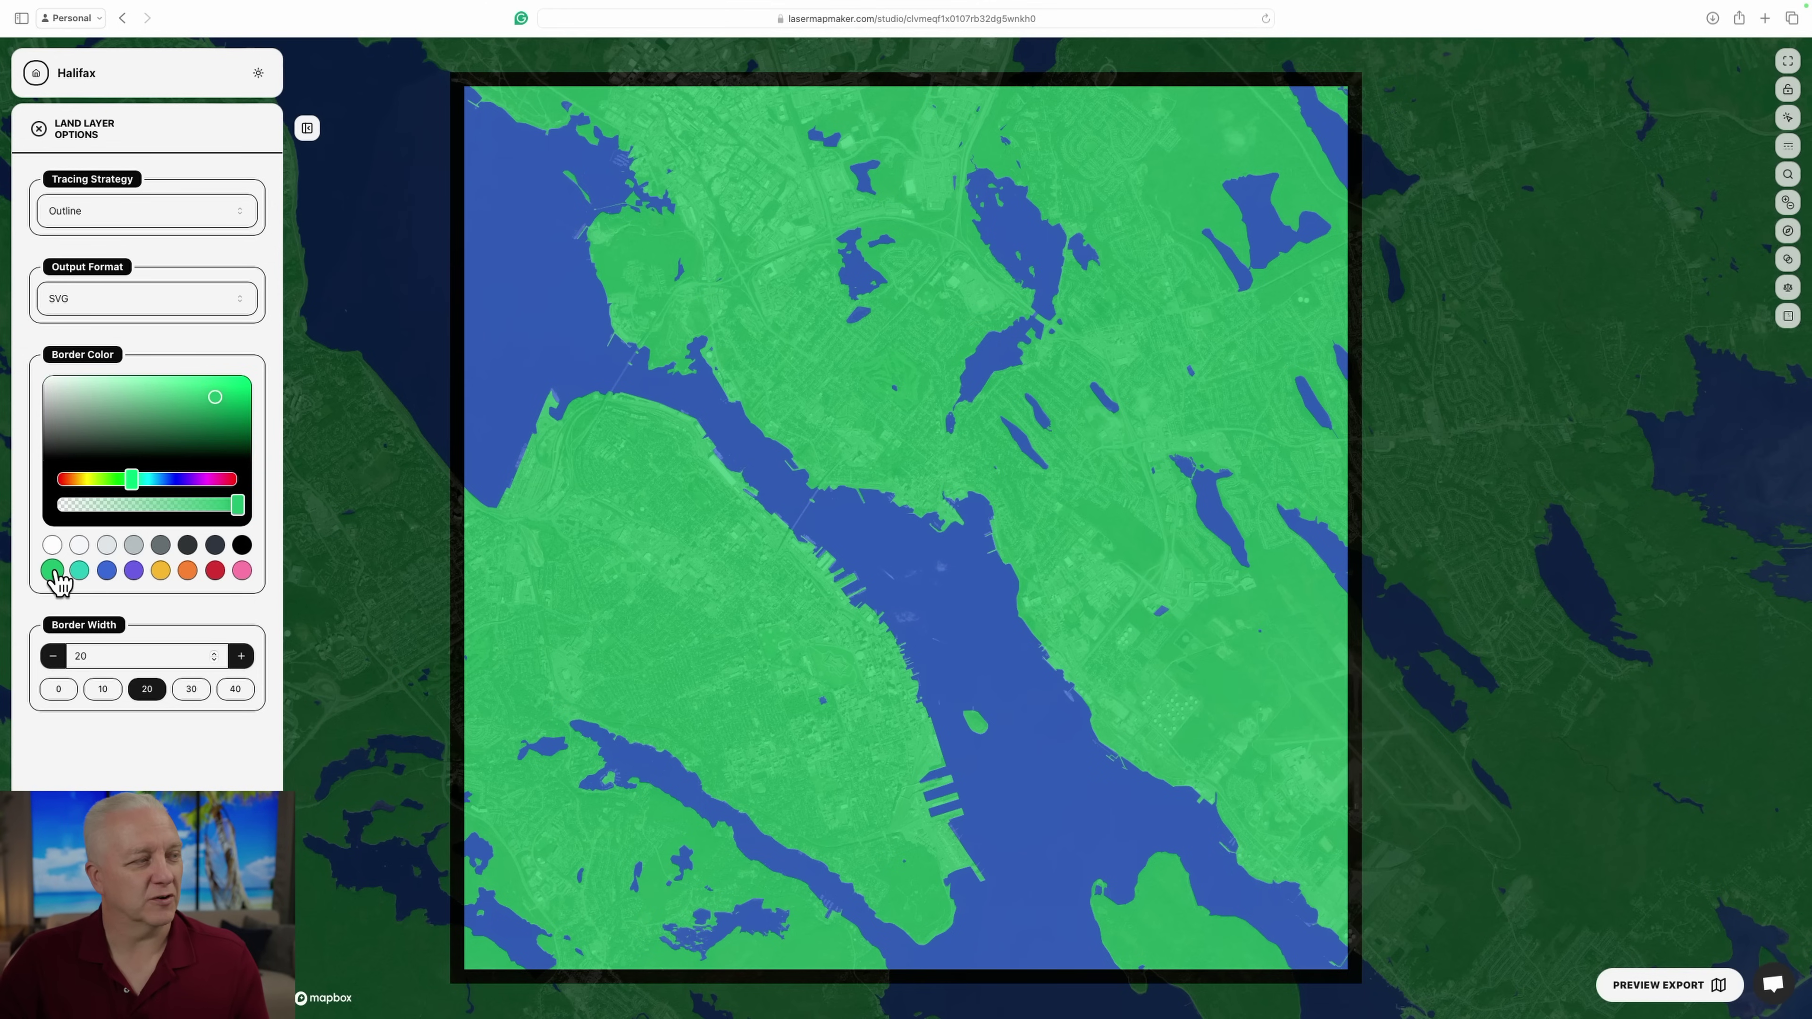
pyautogui.click(242, 656)
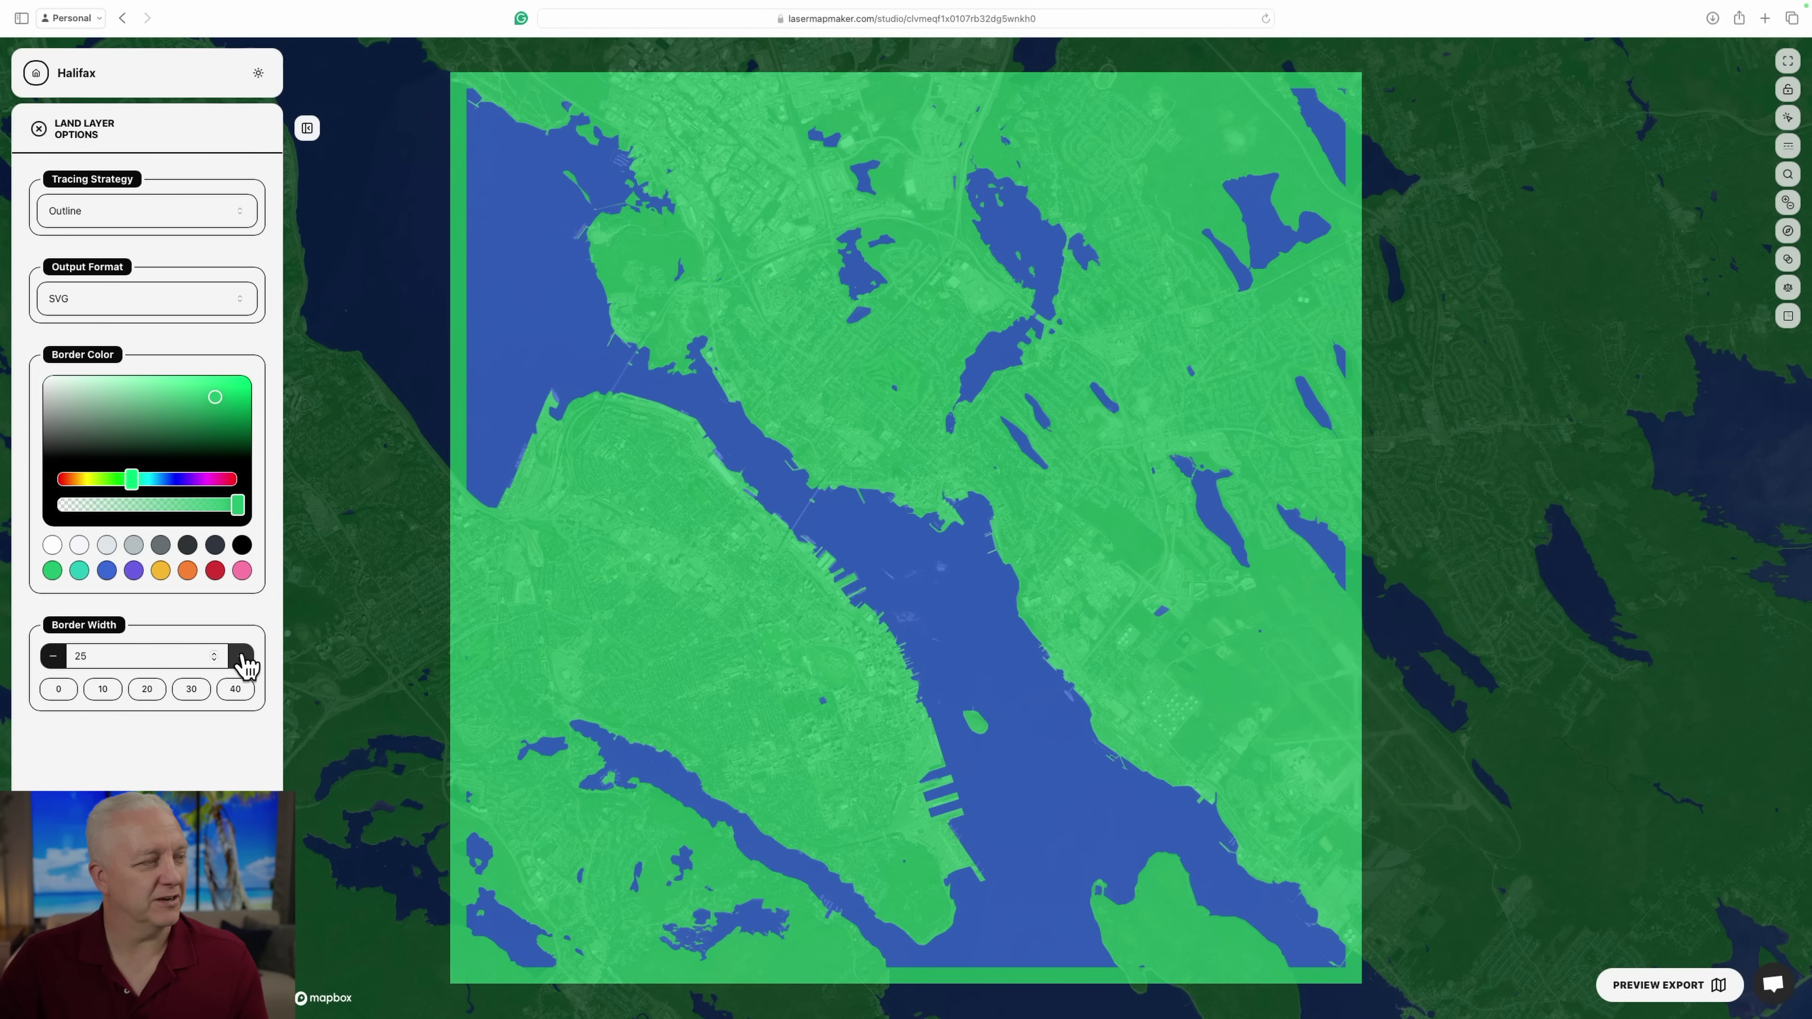
pyautogui.click(243, 655)
pyautogui.click(242, 655)
pyautogui.click(242, 656)
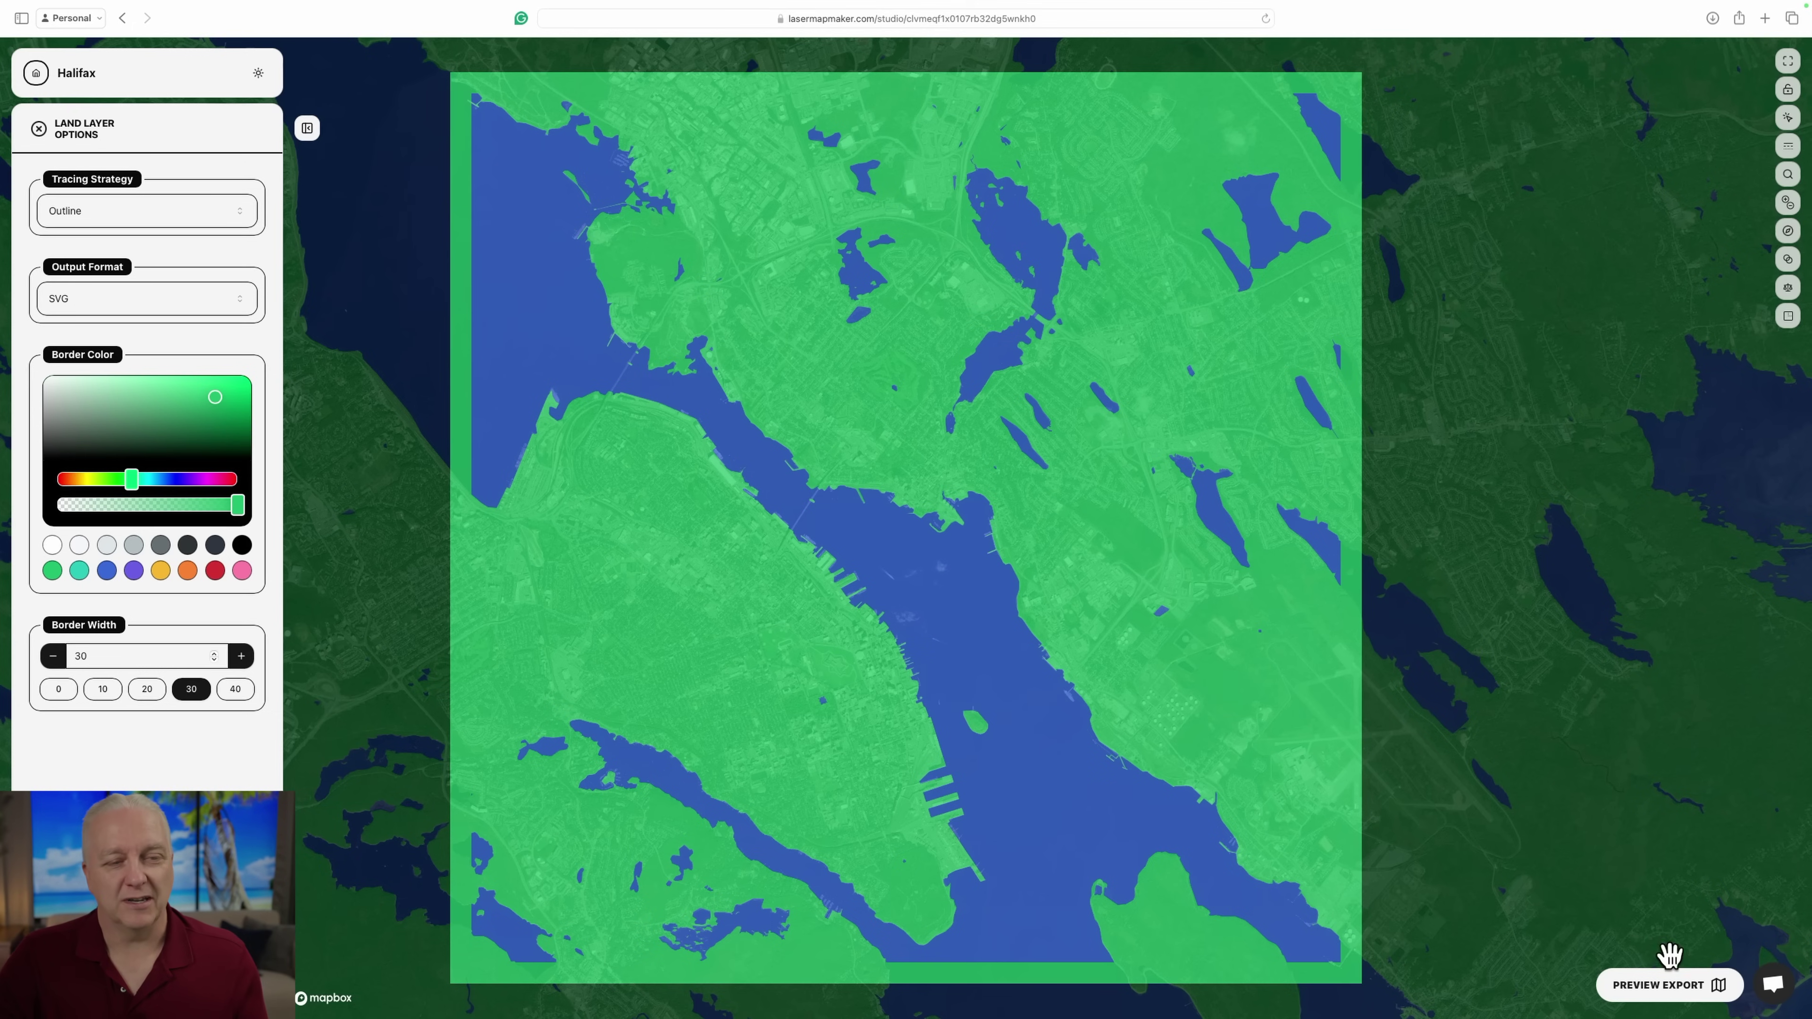
# Preview the Land layer's export, checking Outline tracing and SVG format, then return to Map Studio.
pyautogui.click(1662, 985)
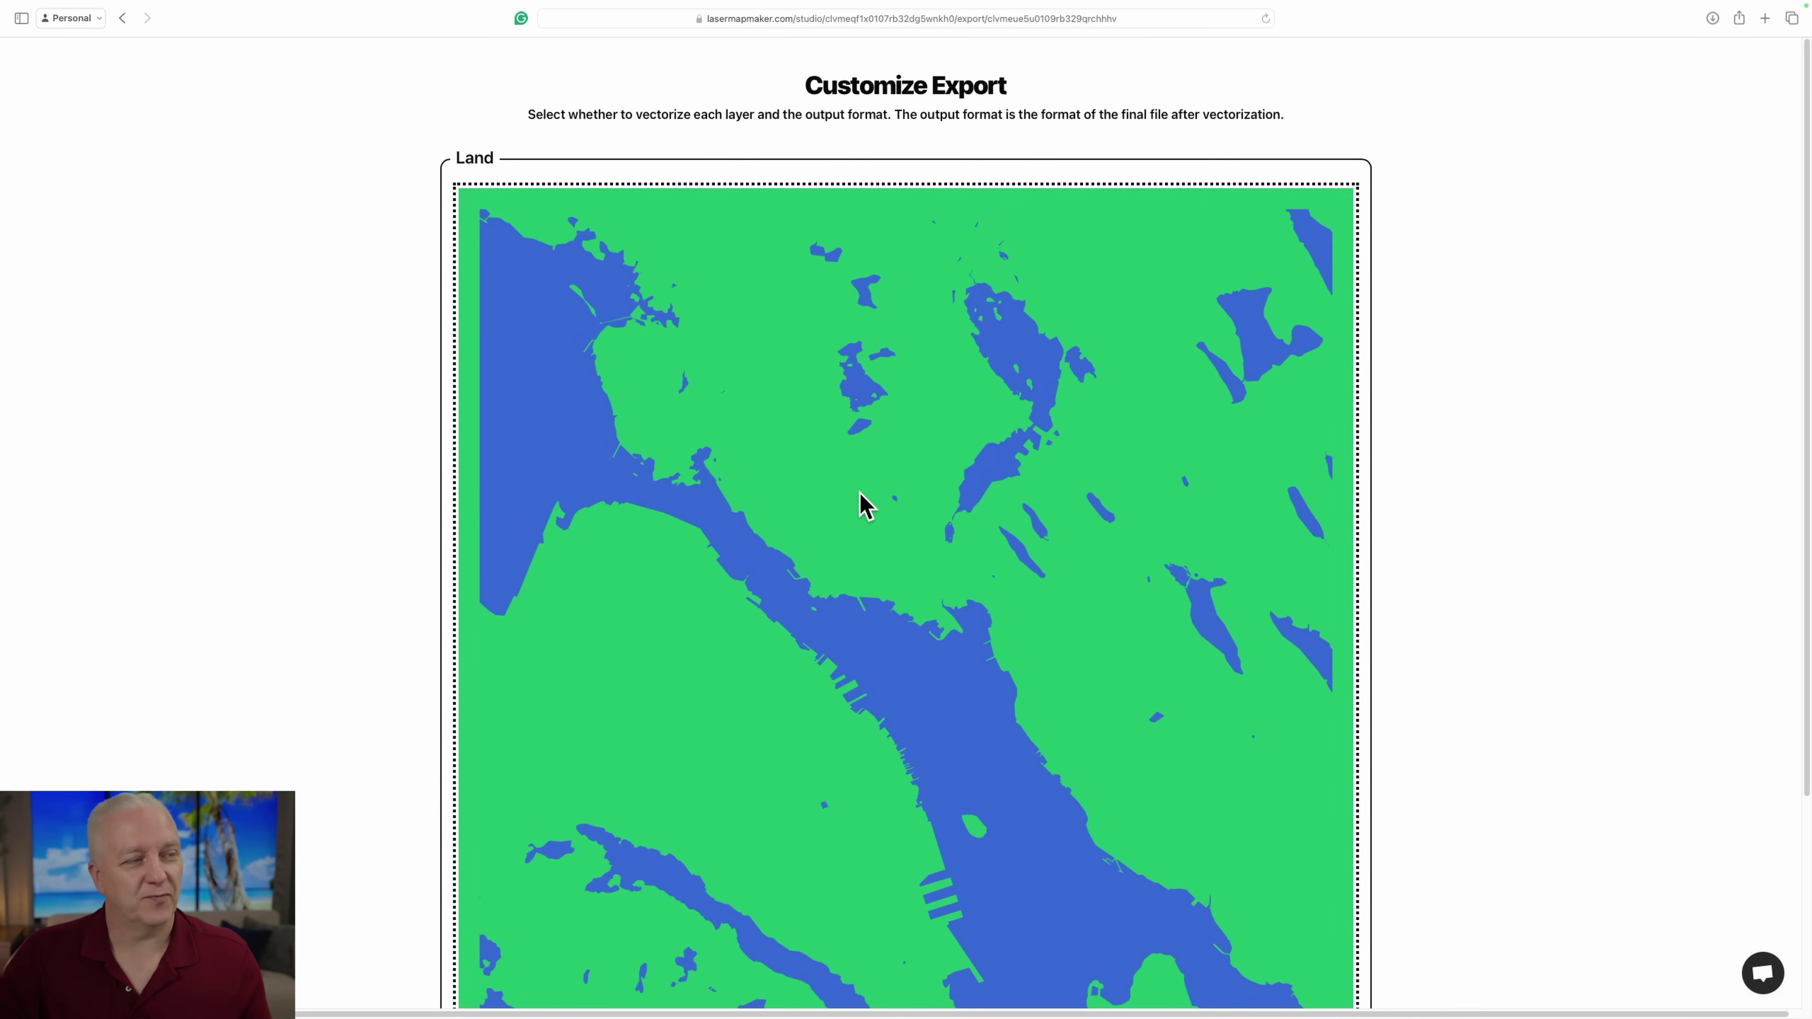
pyautogui.scroll(-3, 885, 528)
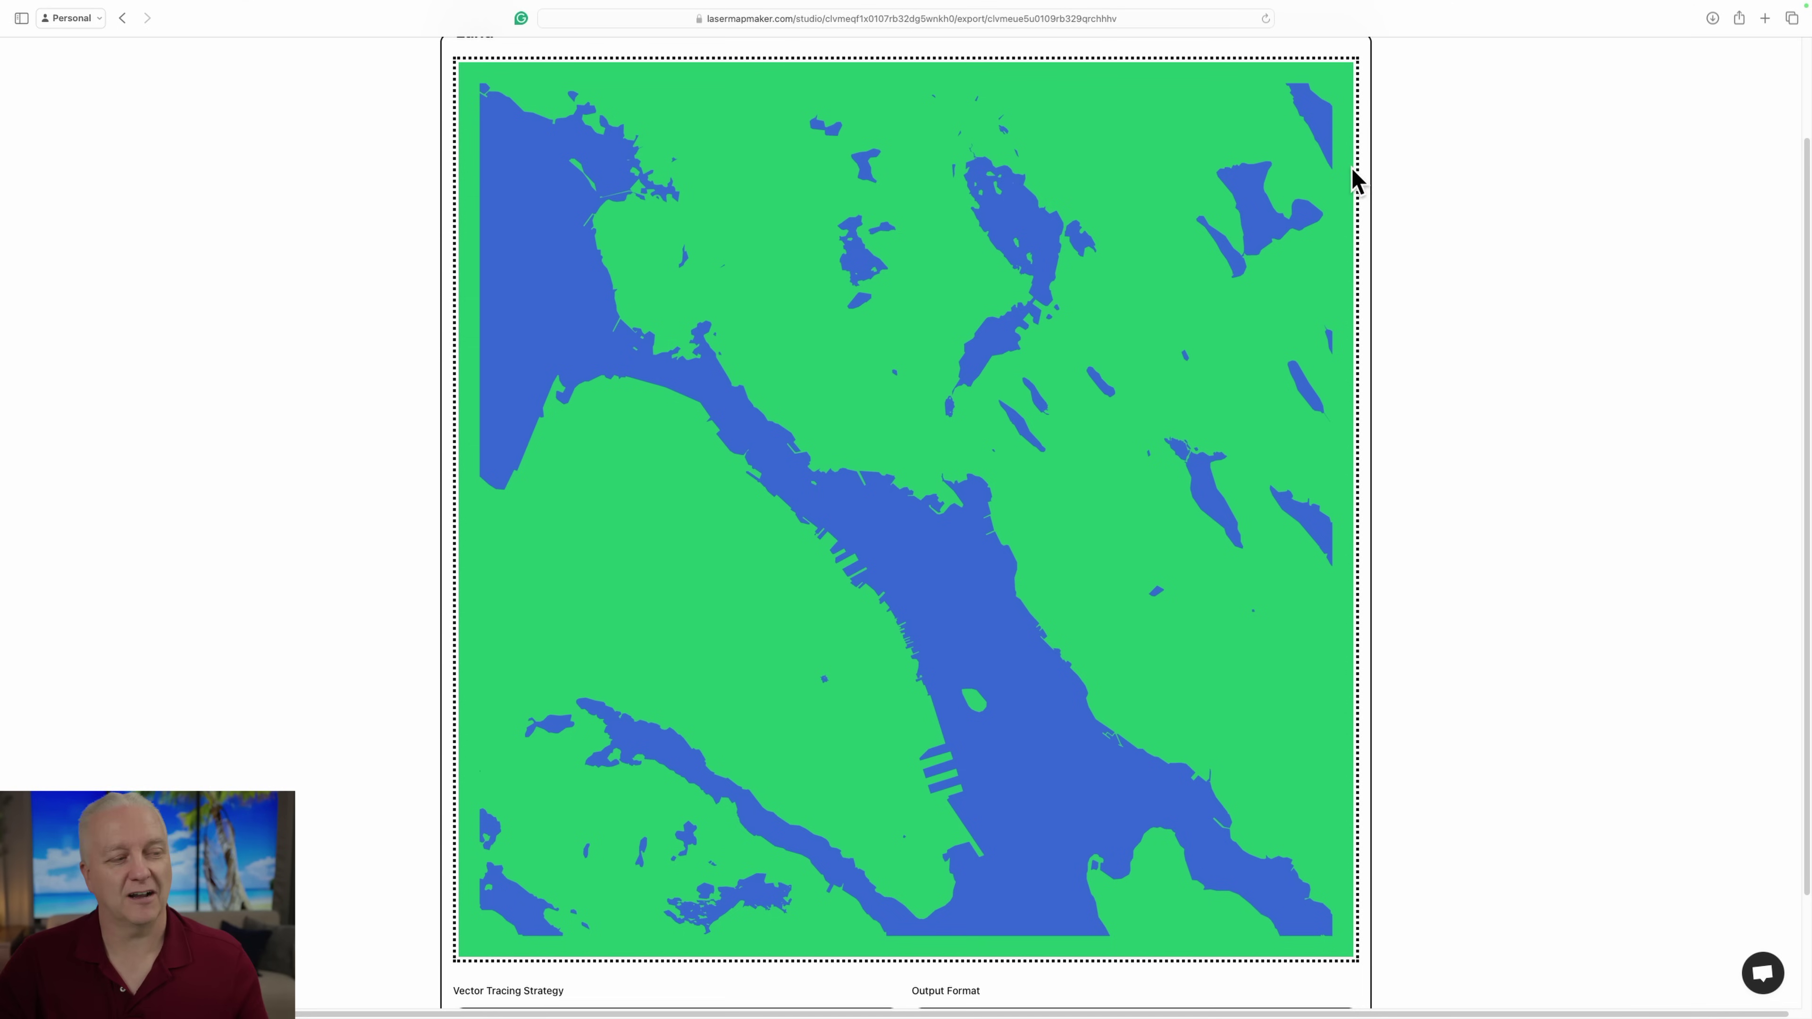
pyautogui.scroll(-3, 1315, 382)
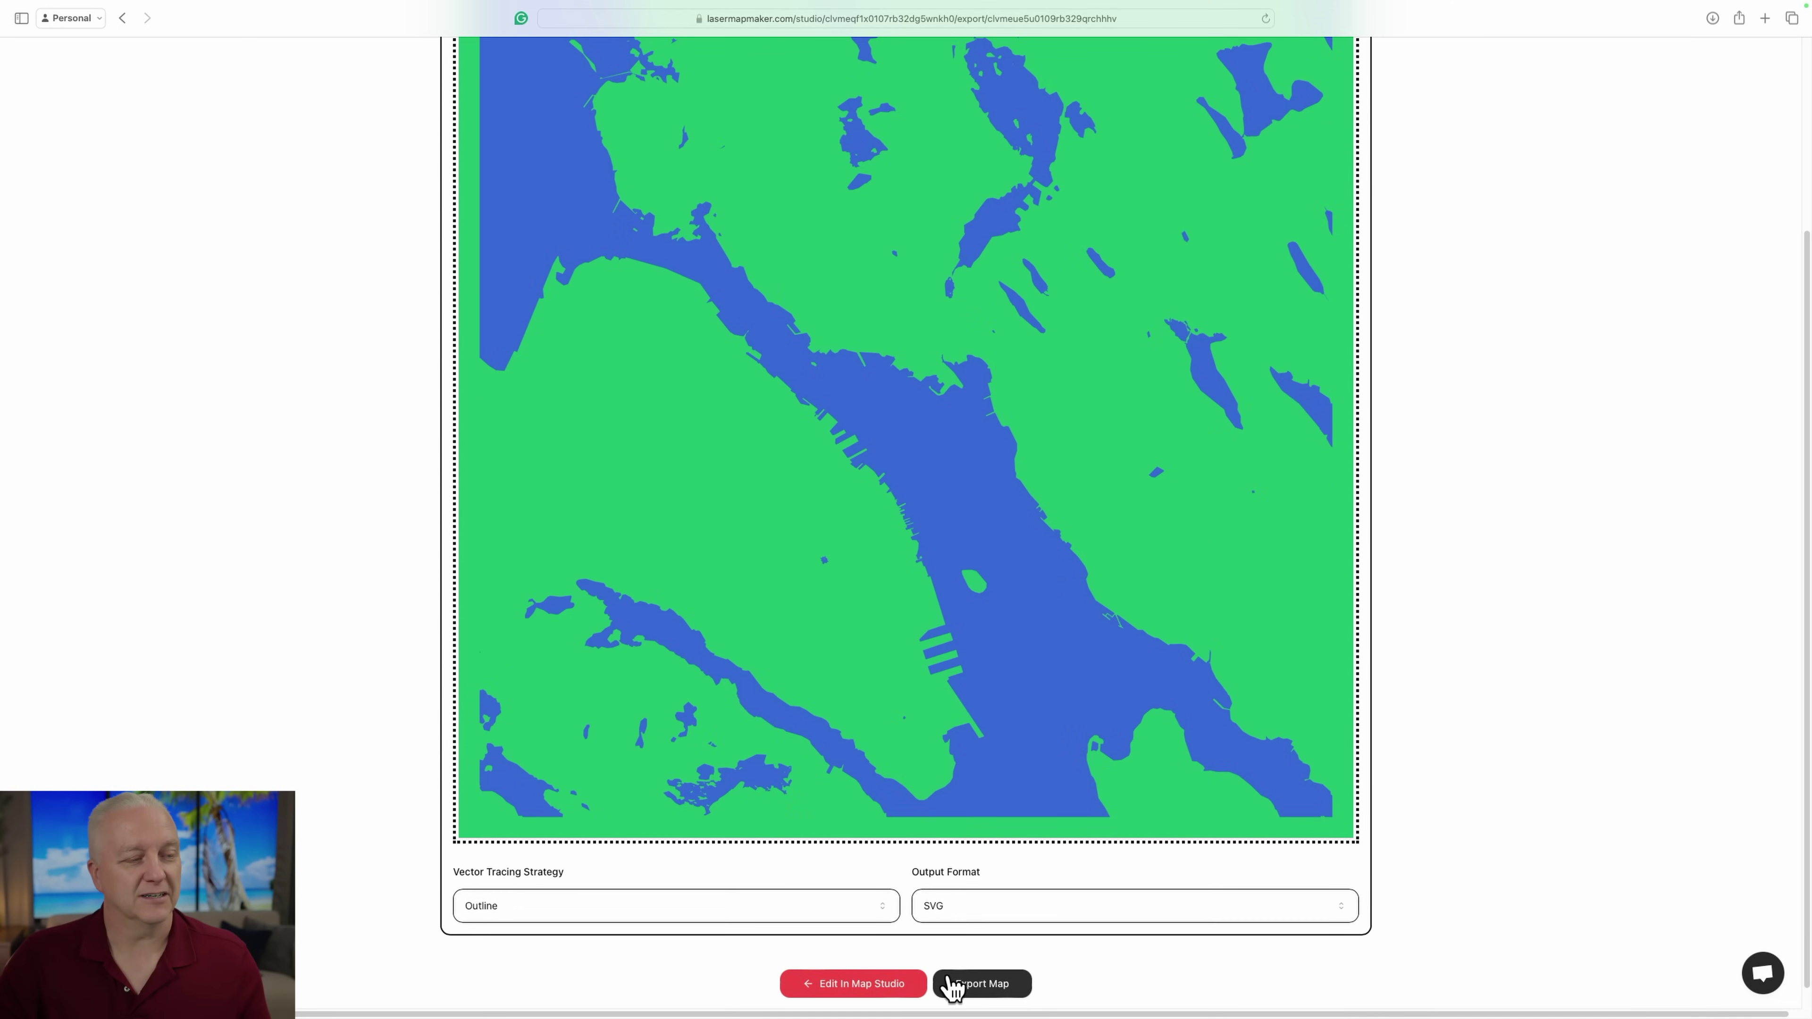
pyautogui.click(858, 991)
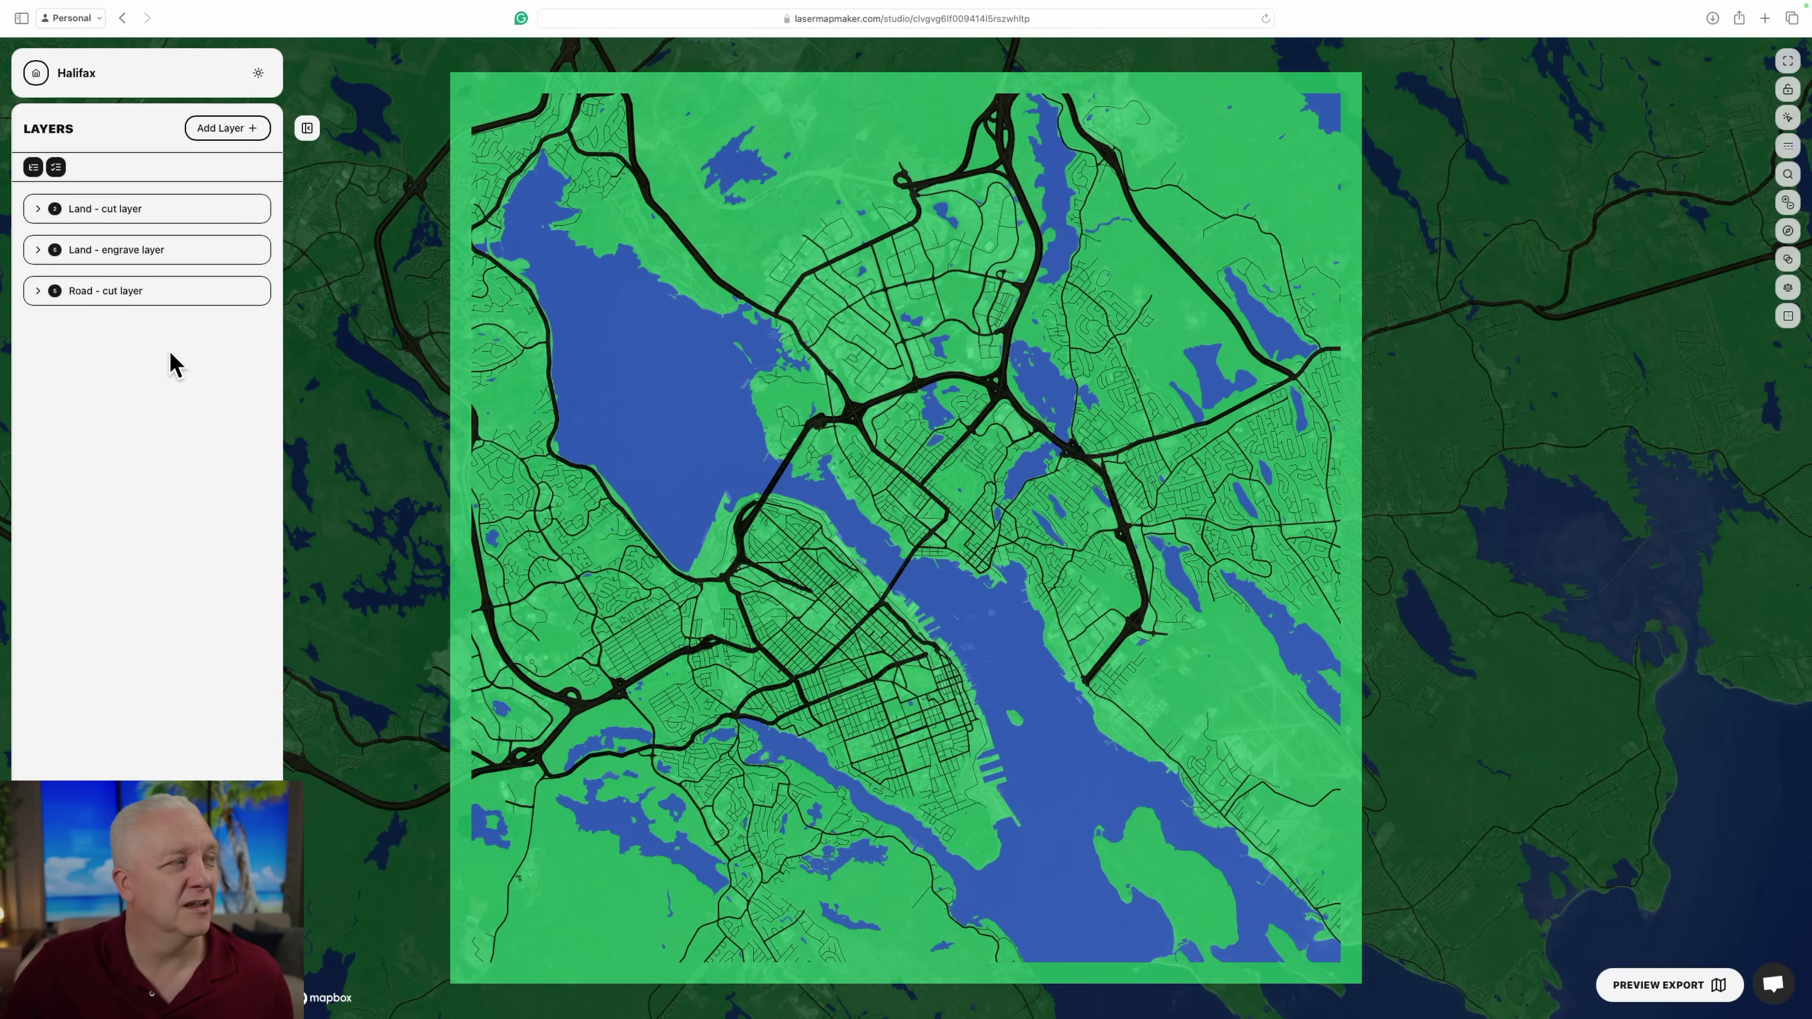
# Expand the Land - cut, Land - engrave and Road - cut layers, toggle Road - cut's visibility, then preview the export.
pyautogui.click(116, 209)
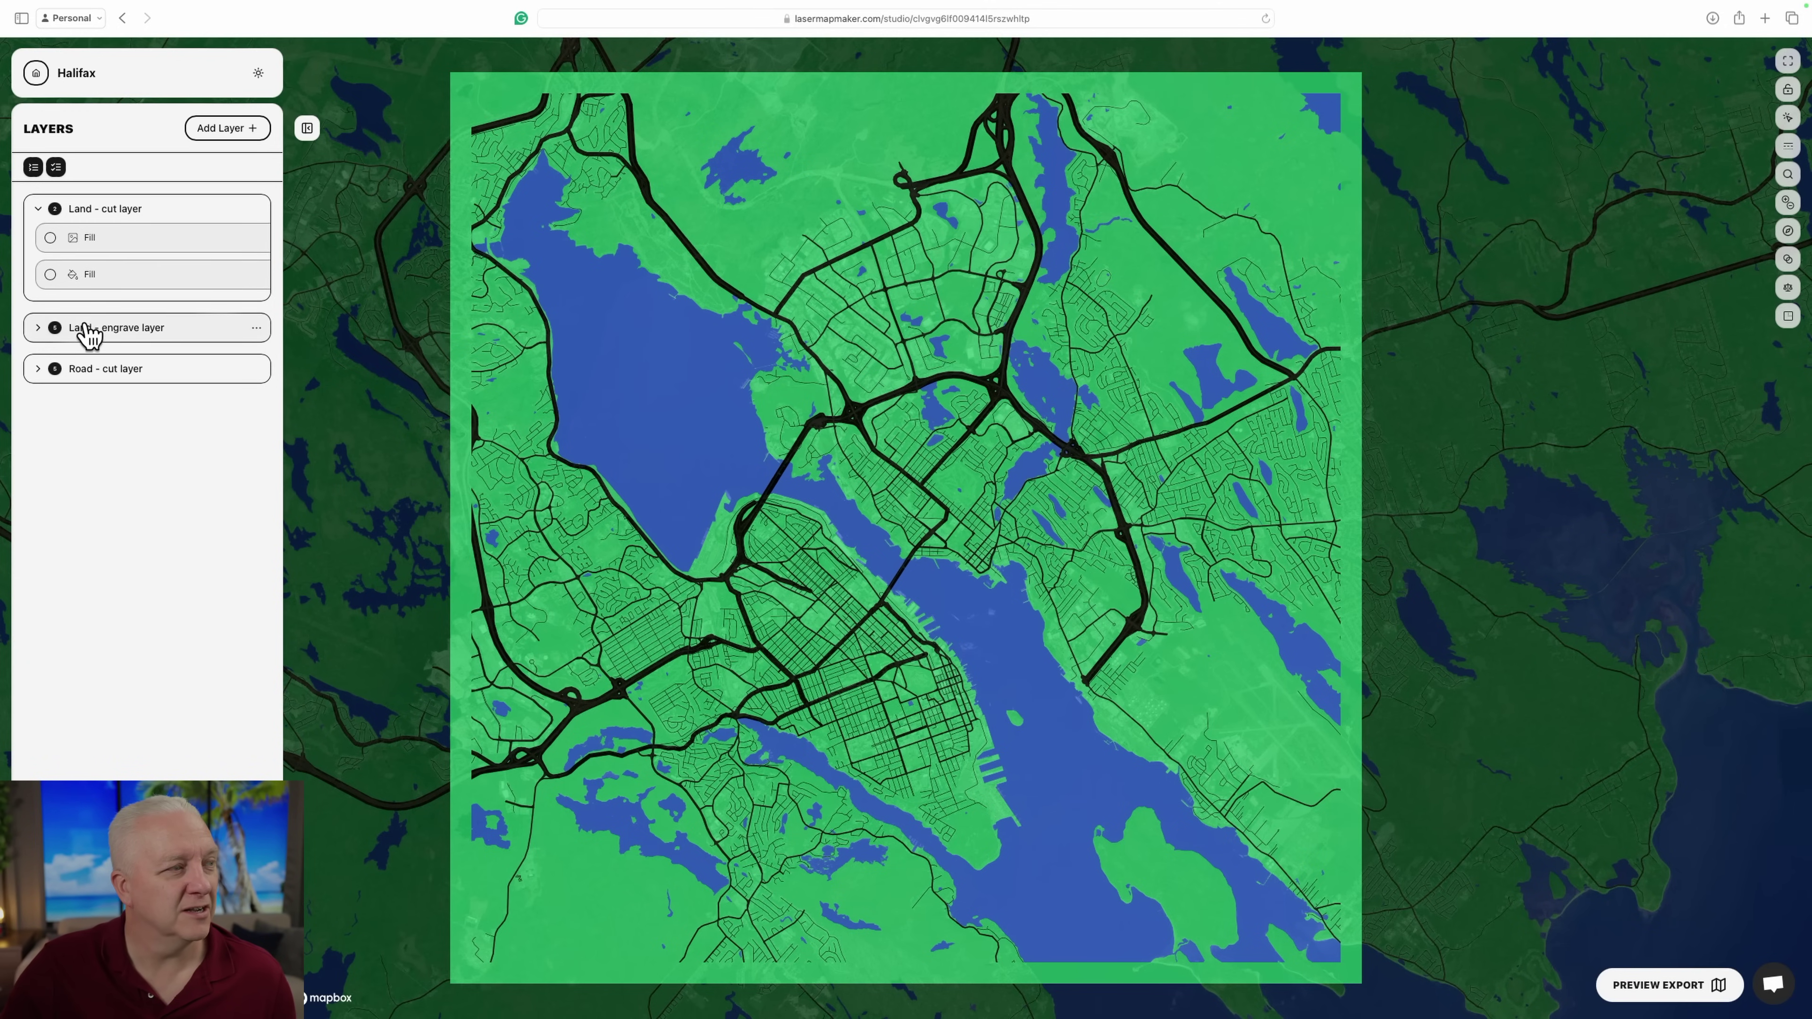
pyautogui.click(101, 333)
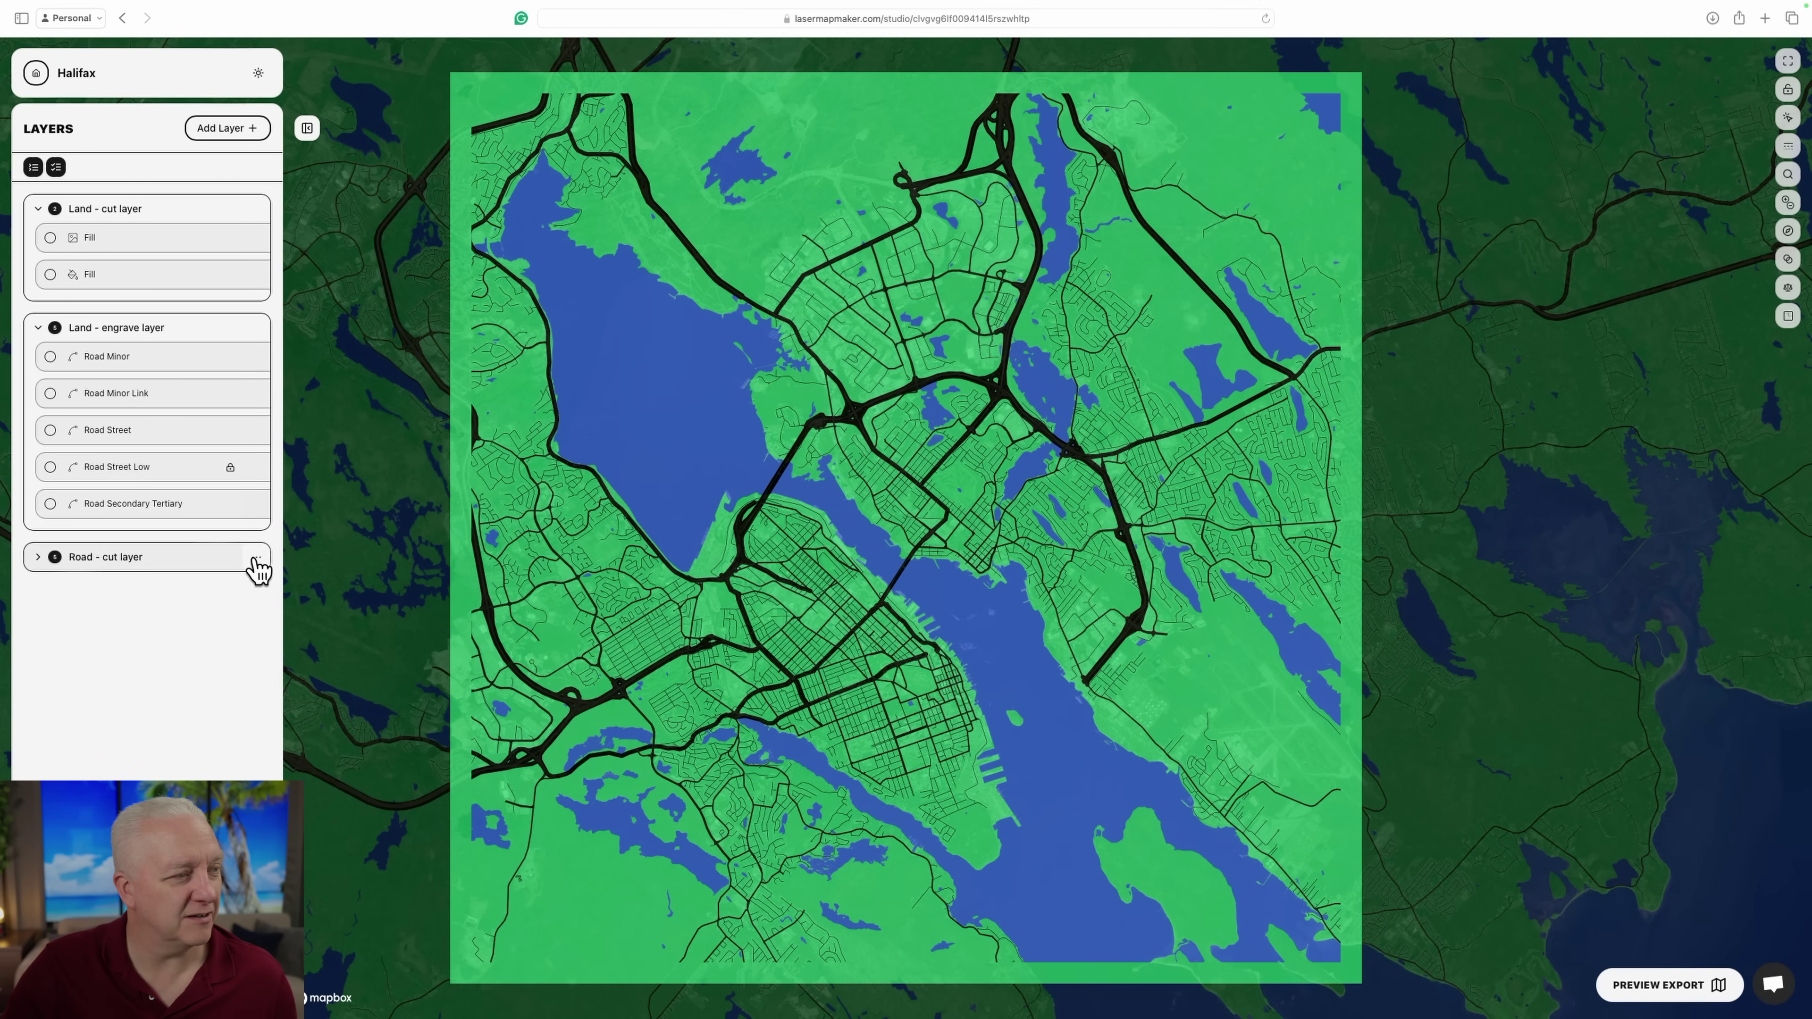
pyautogui.moveTo(294, 563)
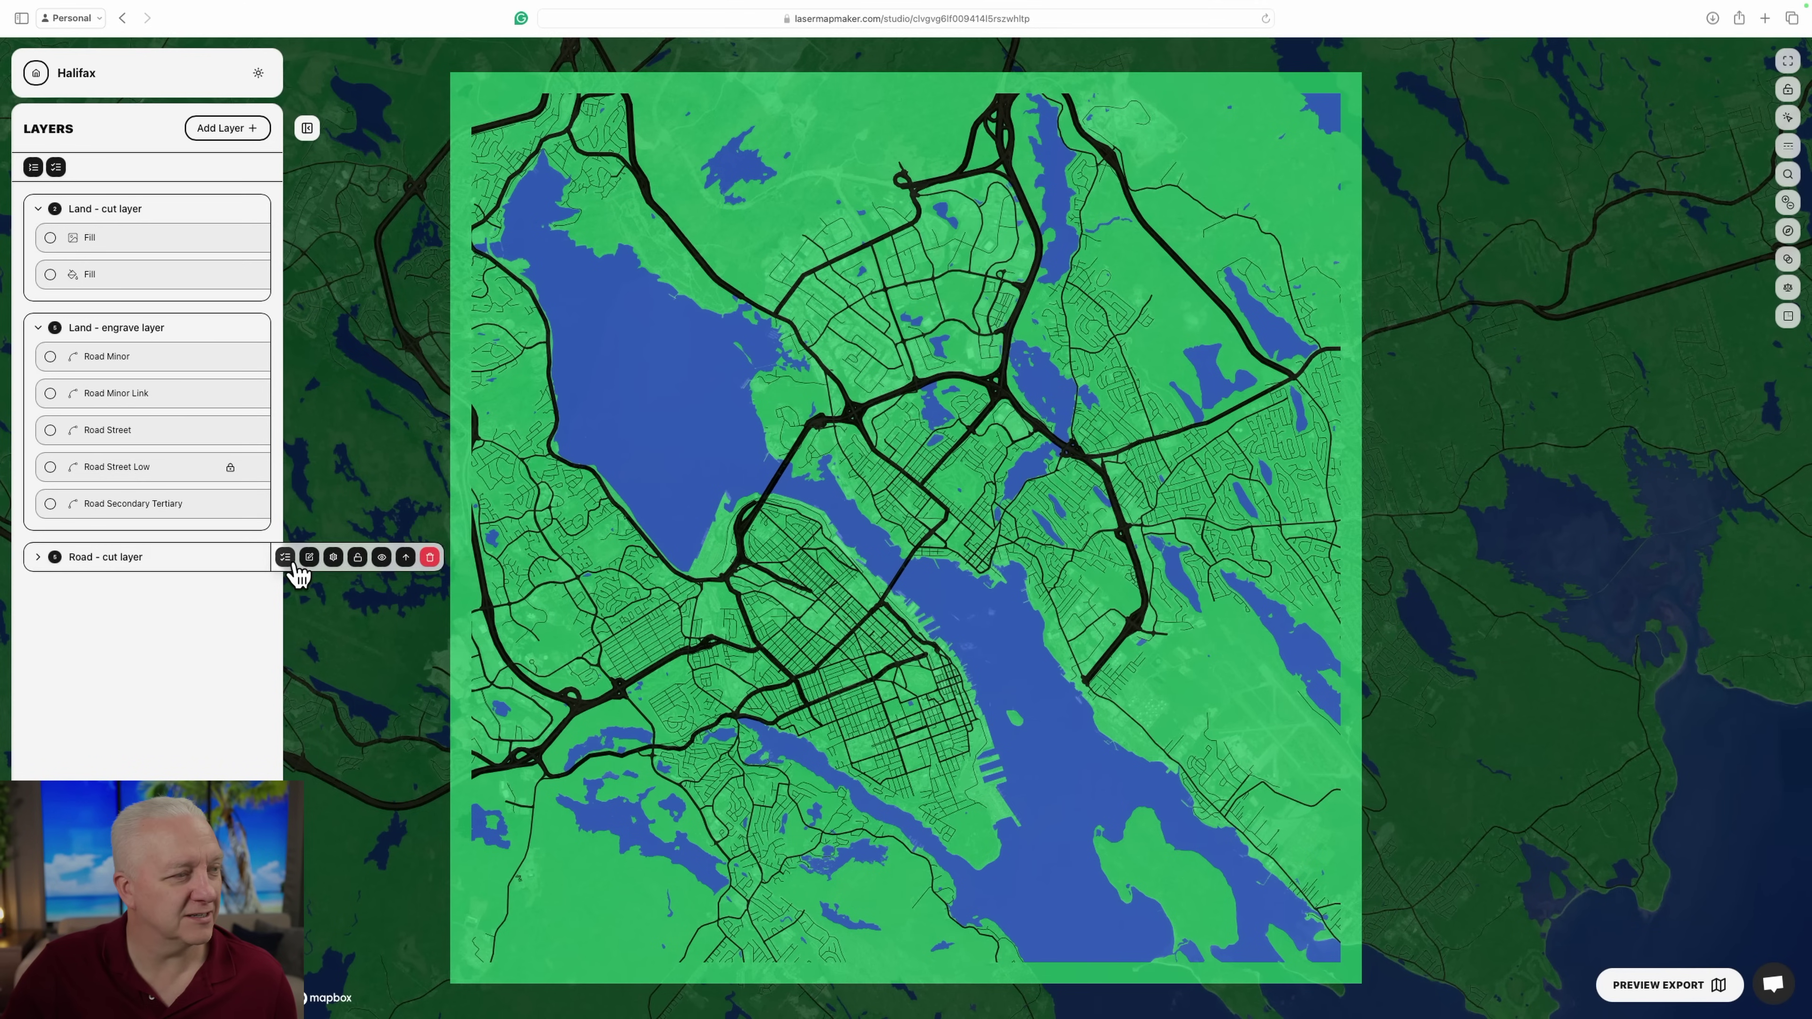
pyautogui.click(382, 557)
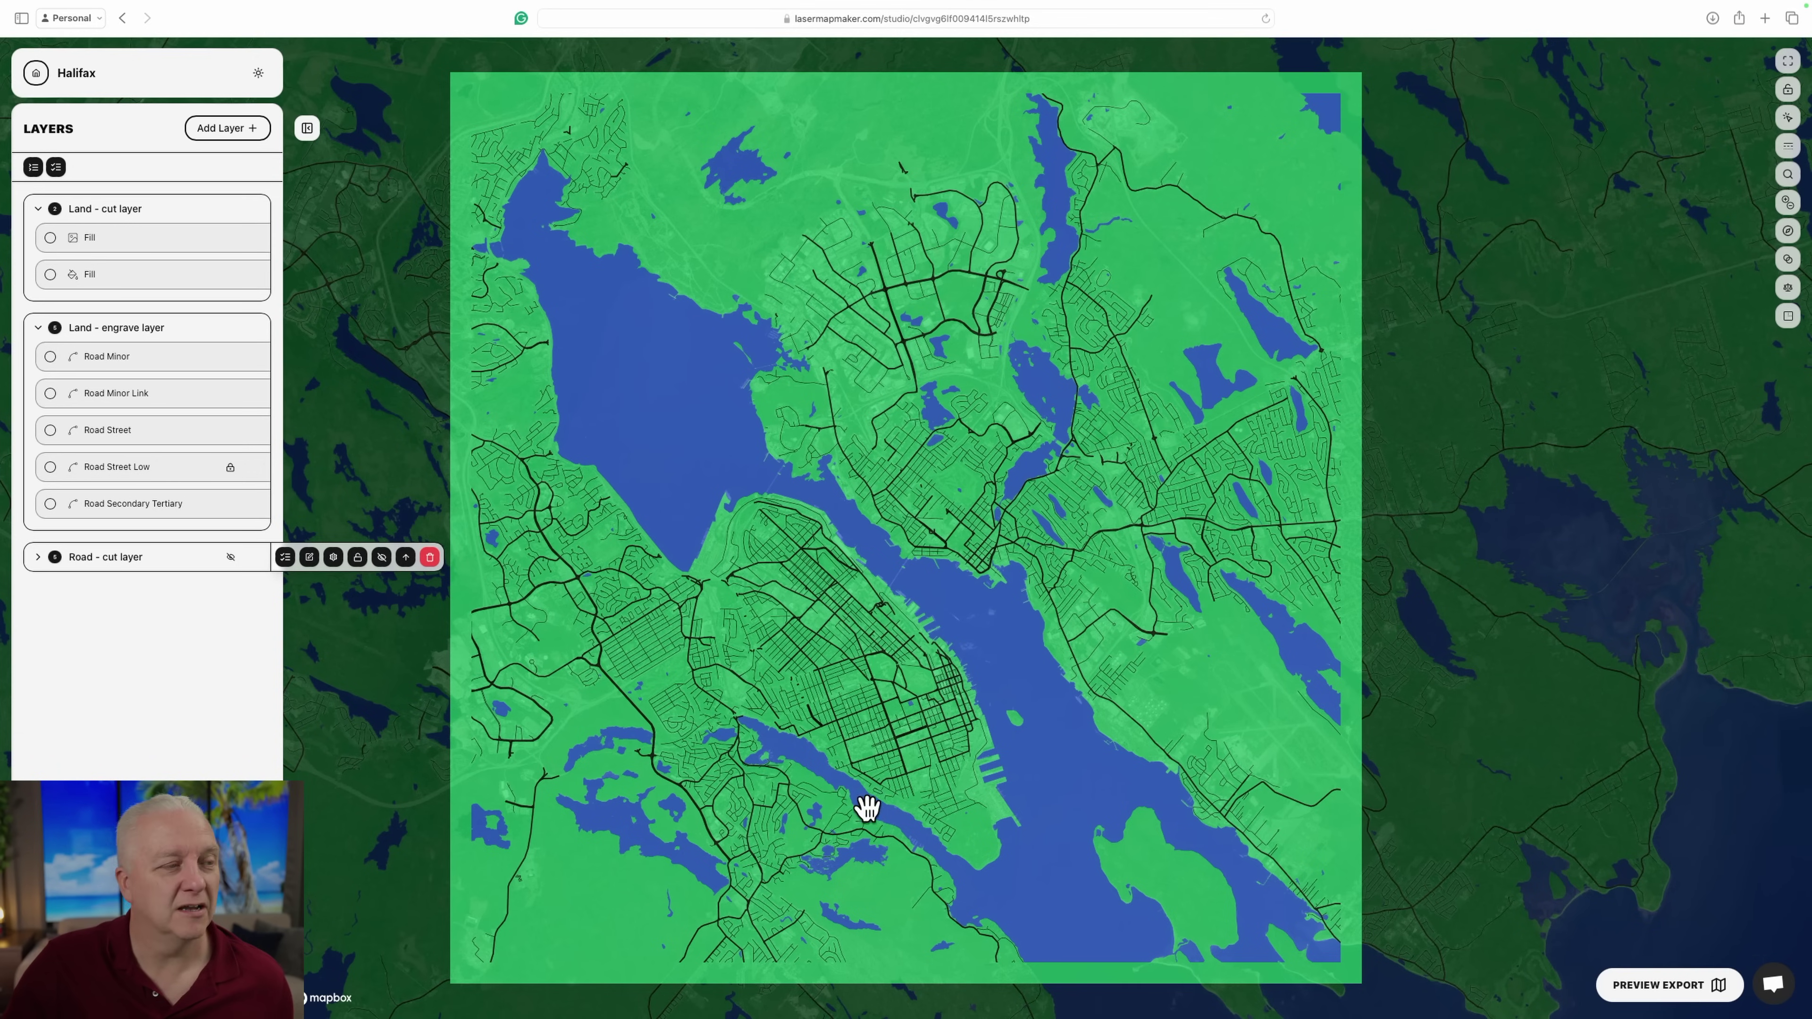
pyautogui.click(383, 558)
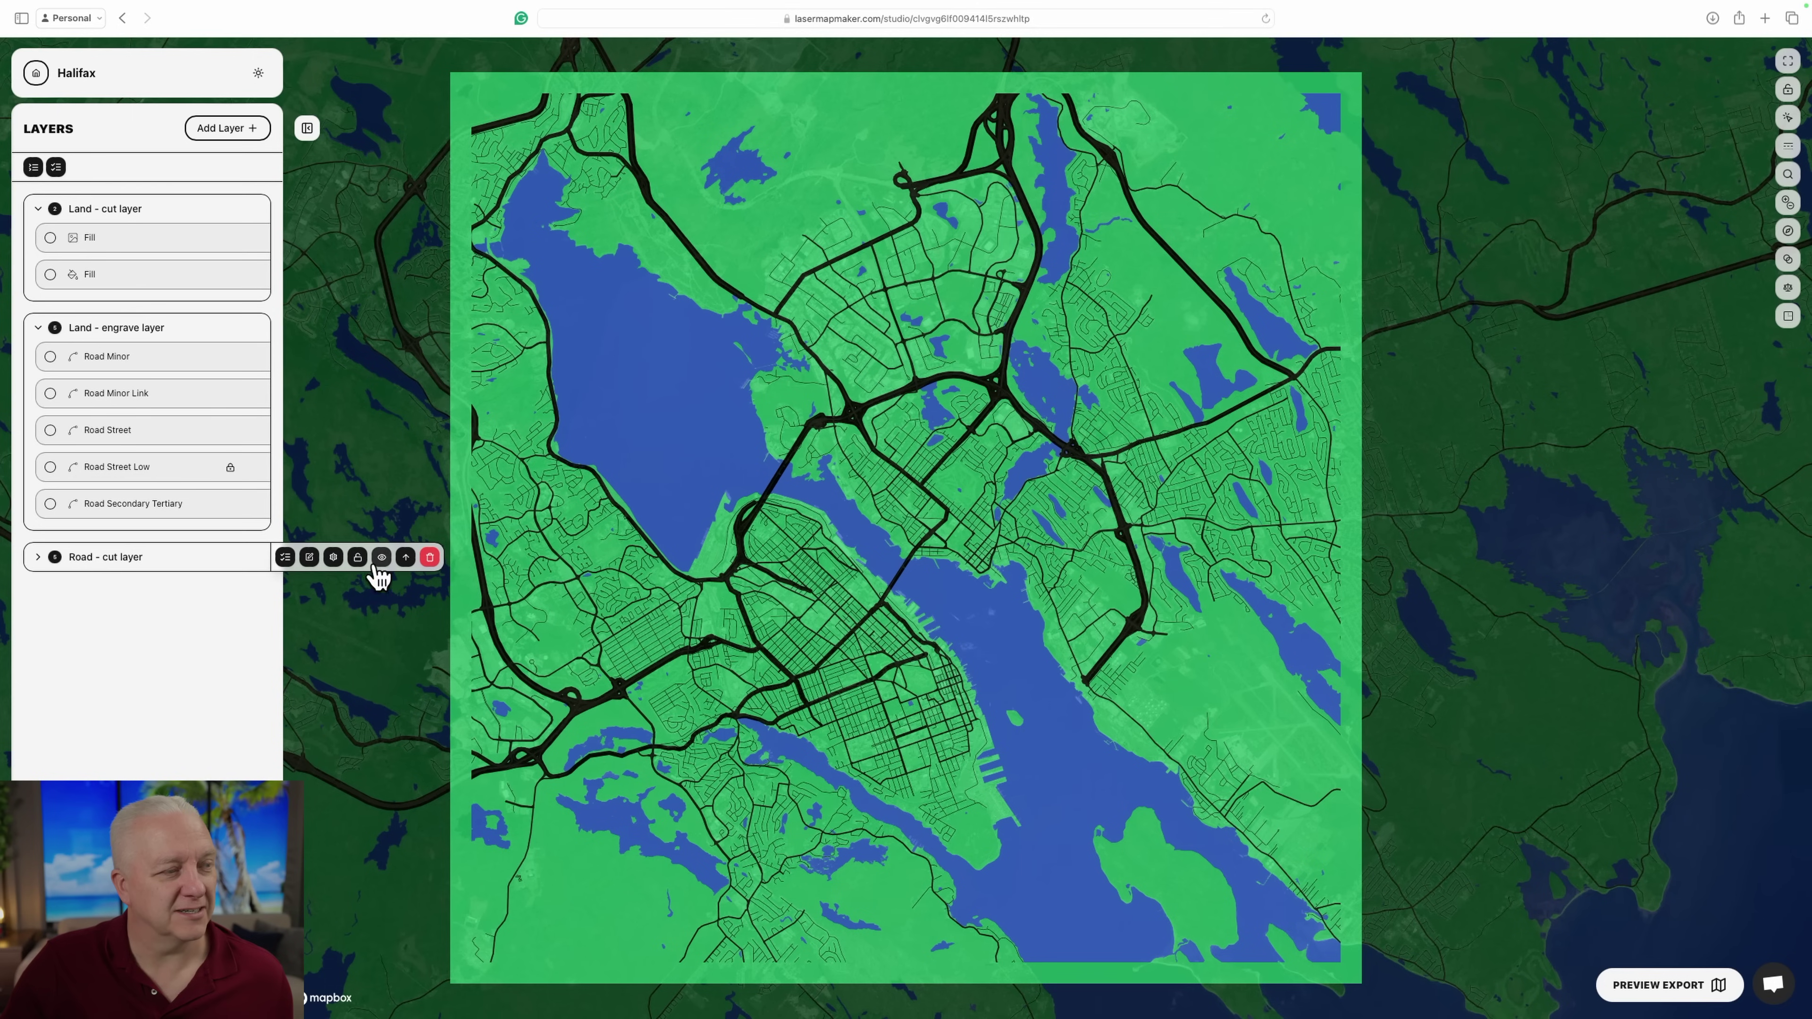
pyautogui.click(37, 558)
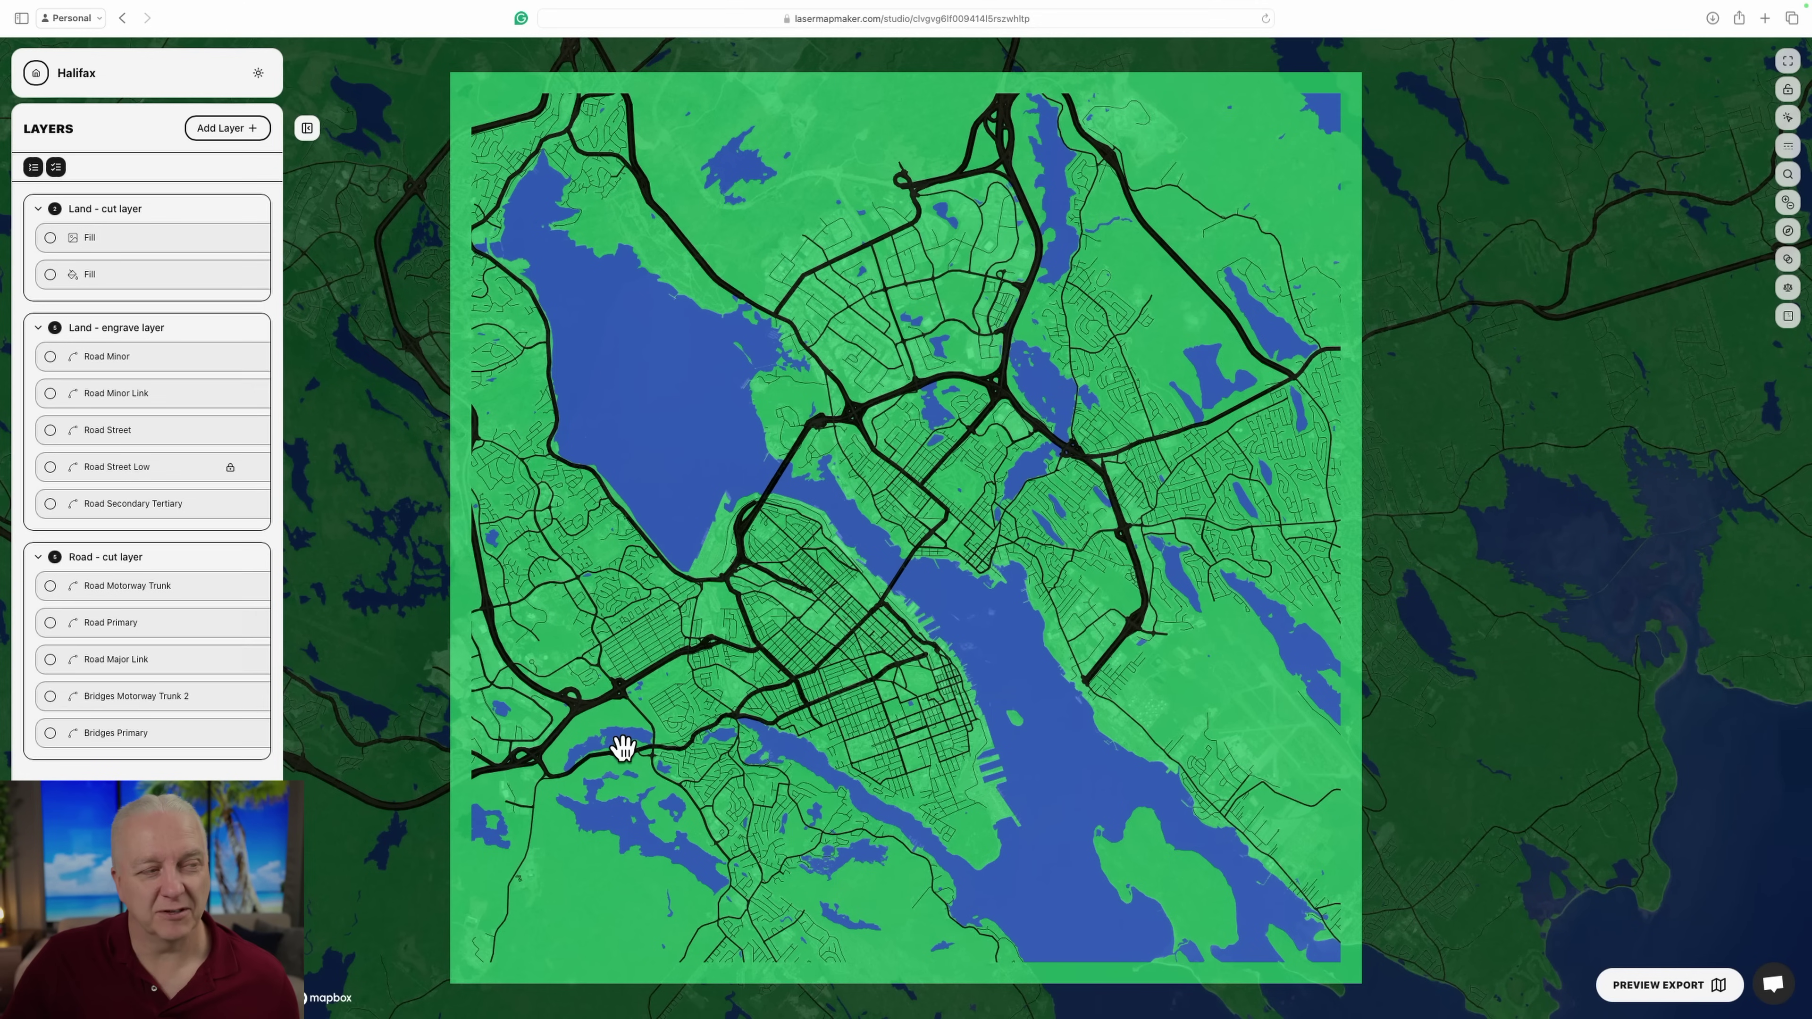
pyautogui.click(1655, 987)
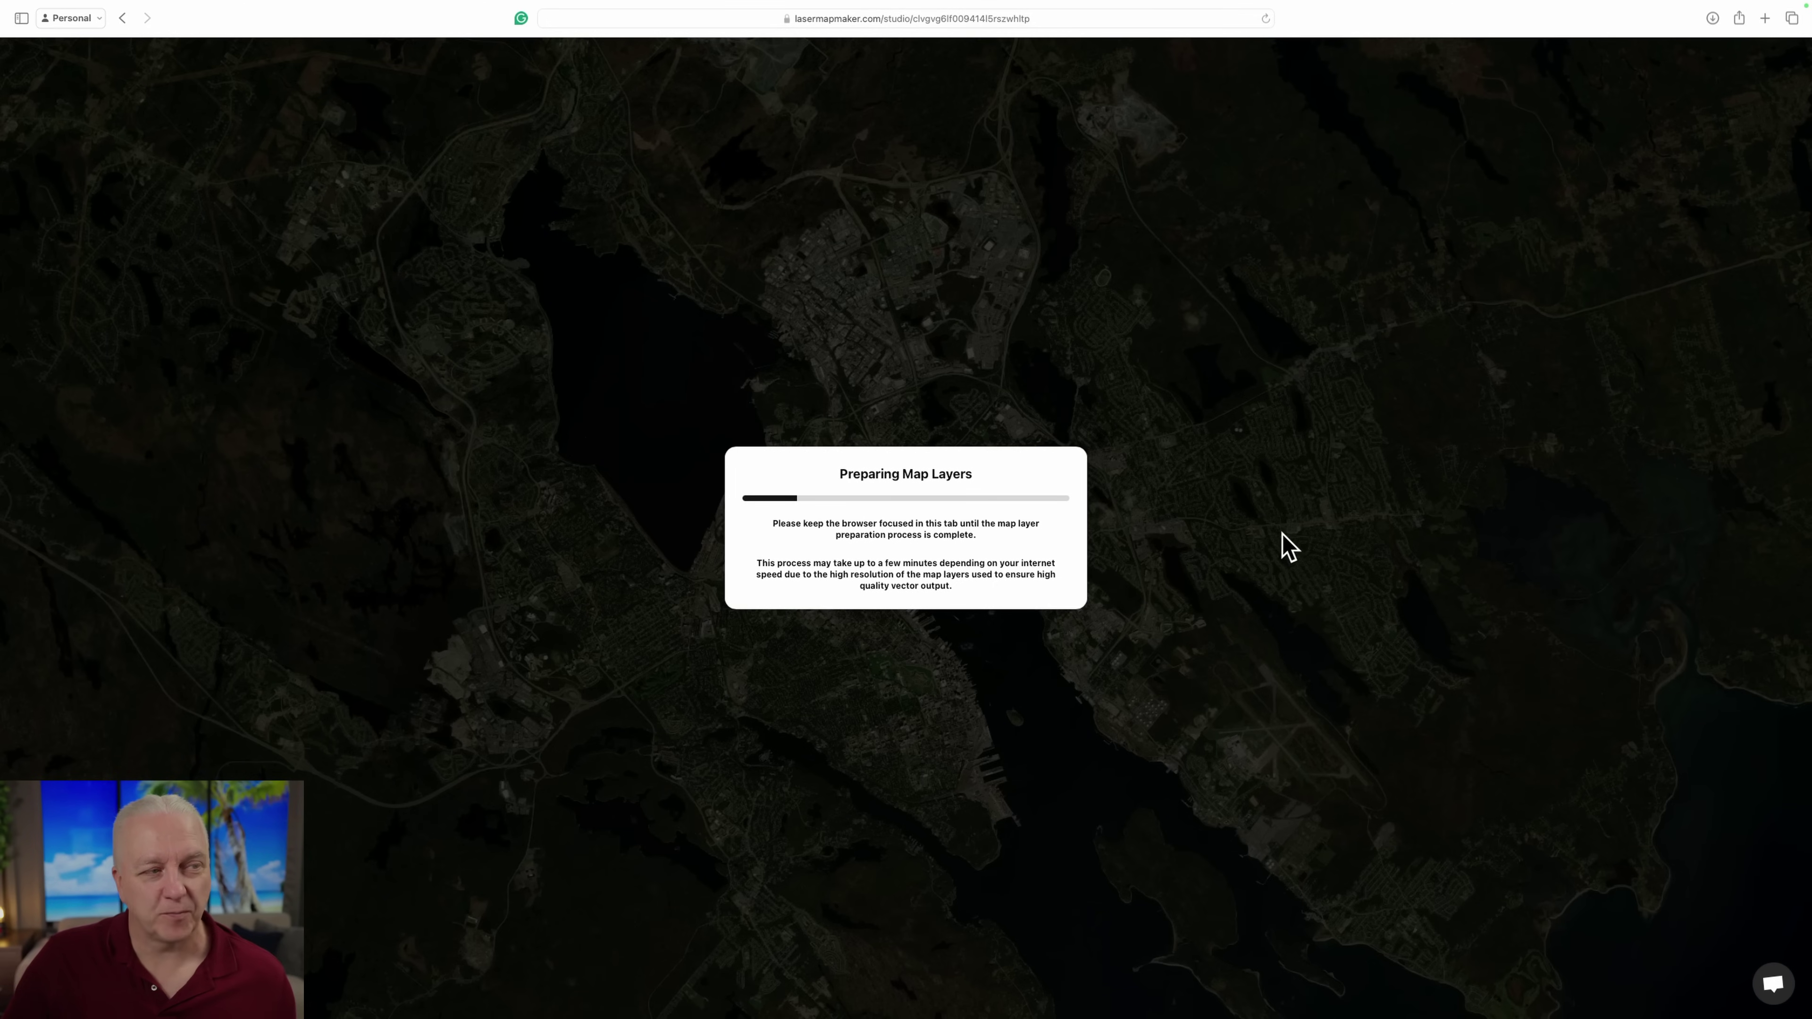
# Review each layer's tracing strategy and SVG format on Customize Export, then export the layer files.
pyautogui.scroll(-1, 1194, 518)
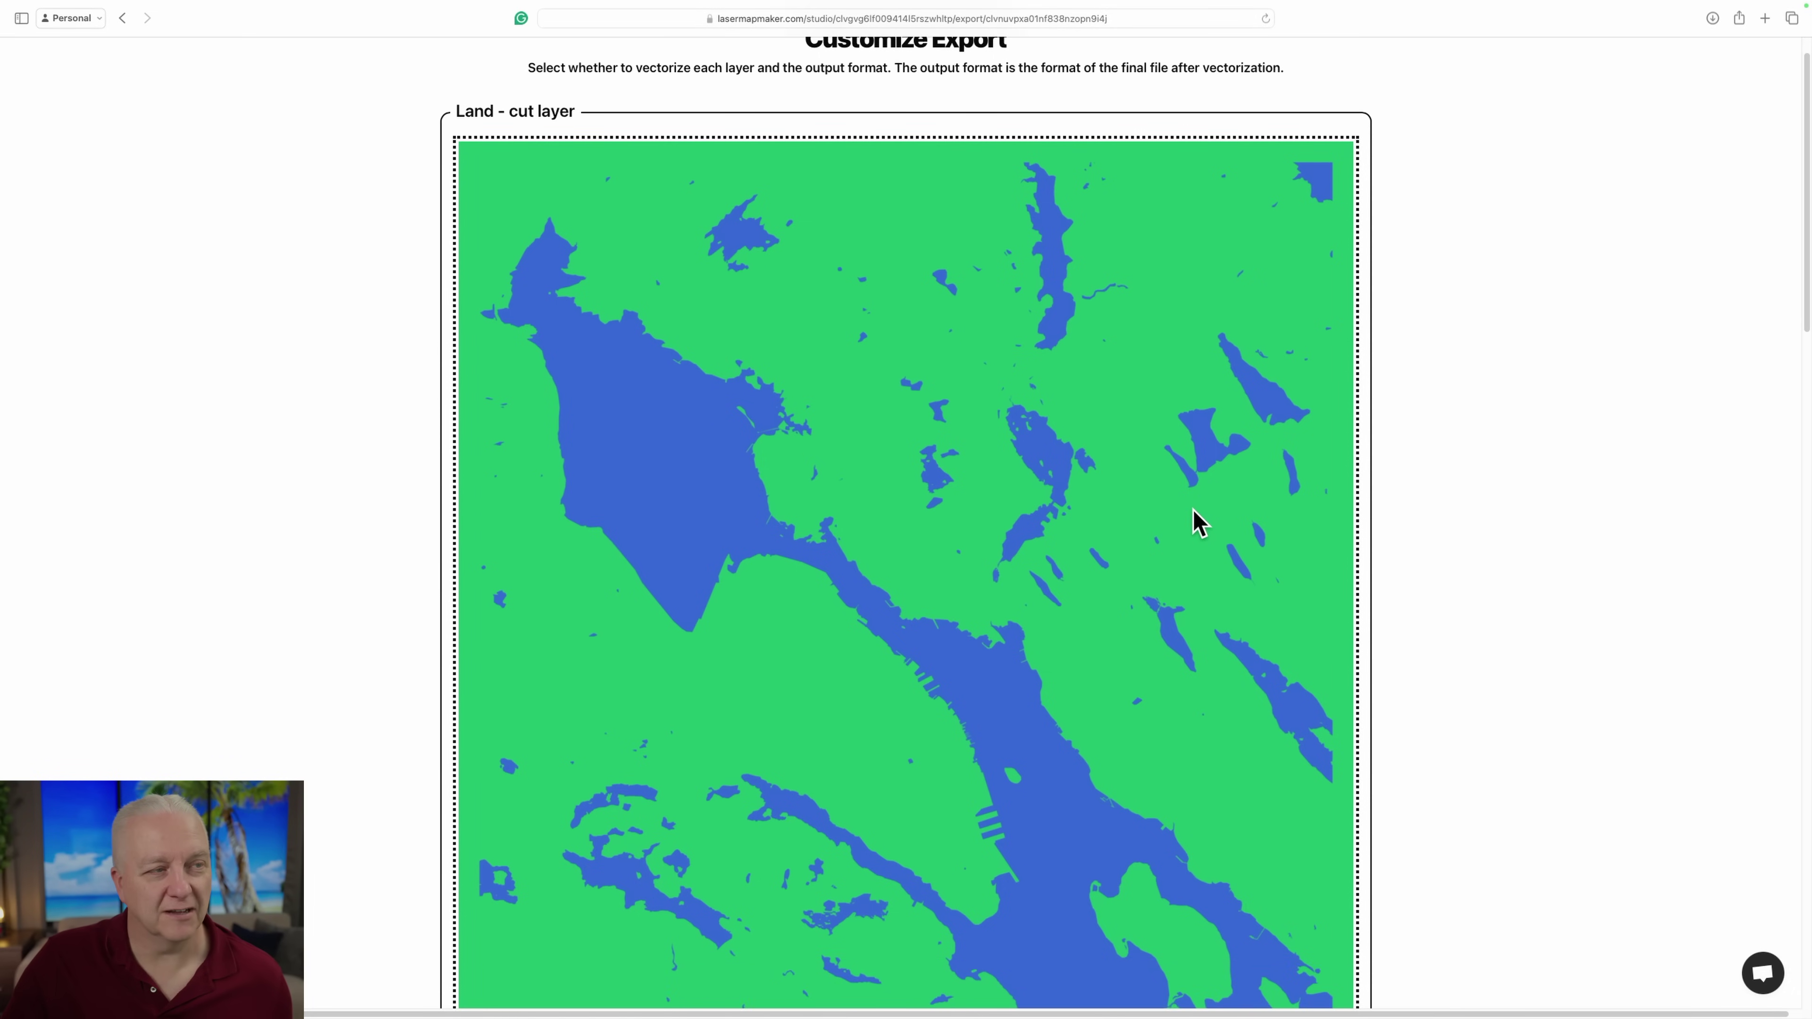
pyautogui.scroll(-2, 1192, 507)
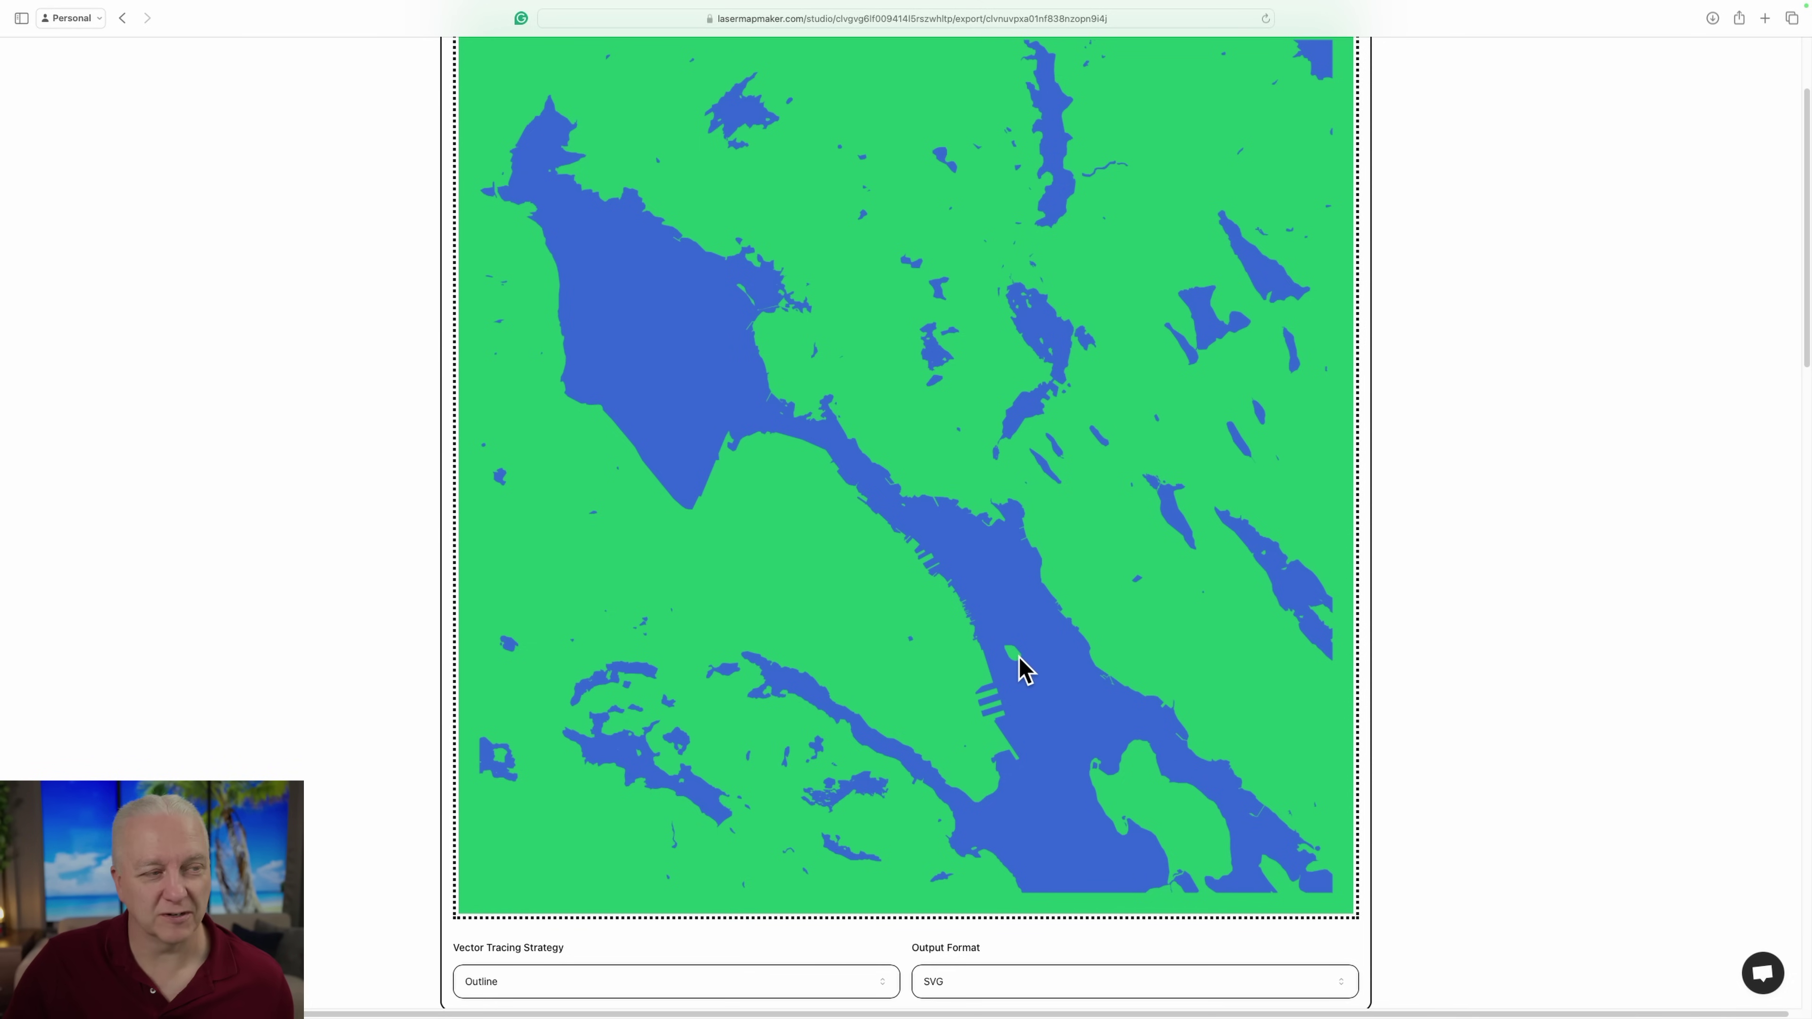
pyautogui.scroll(-5, 1025, 671)
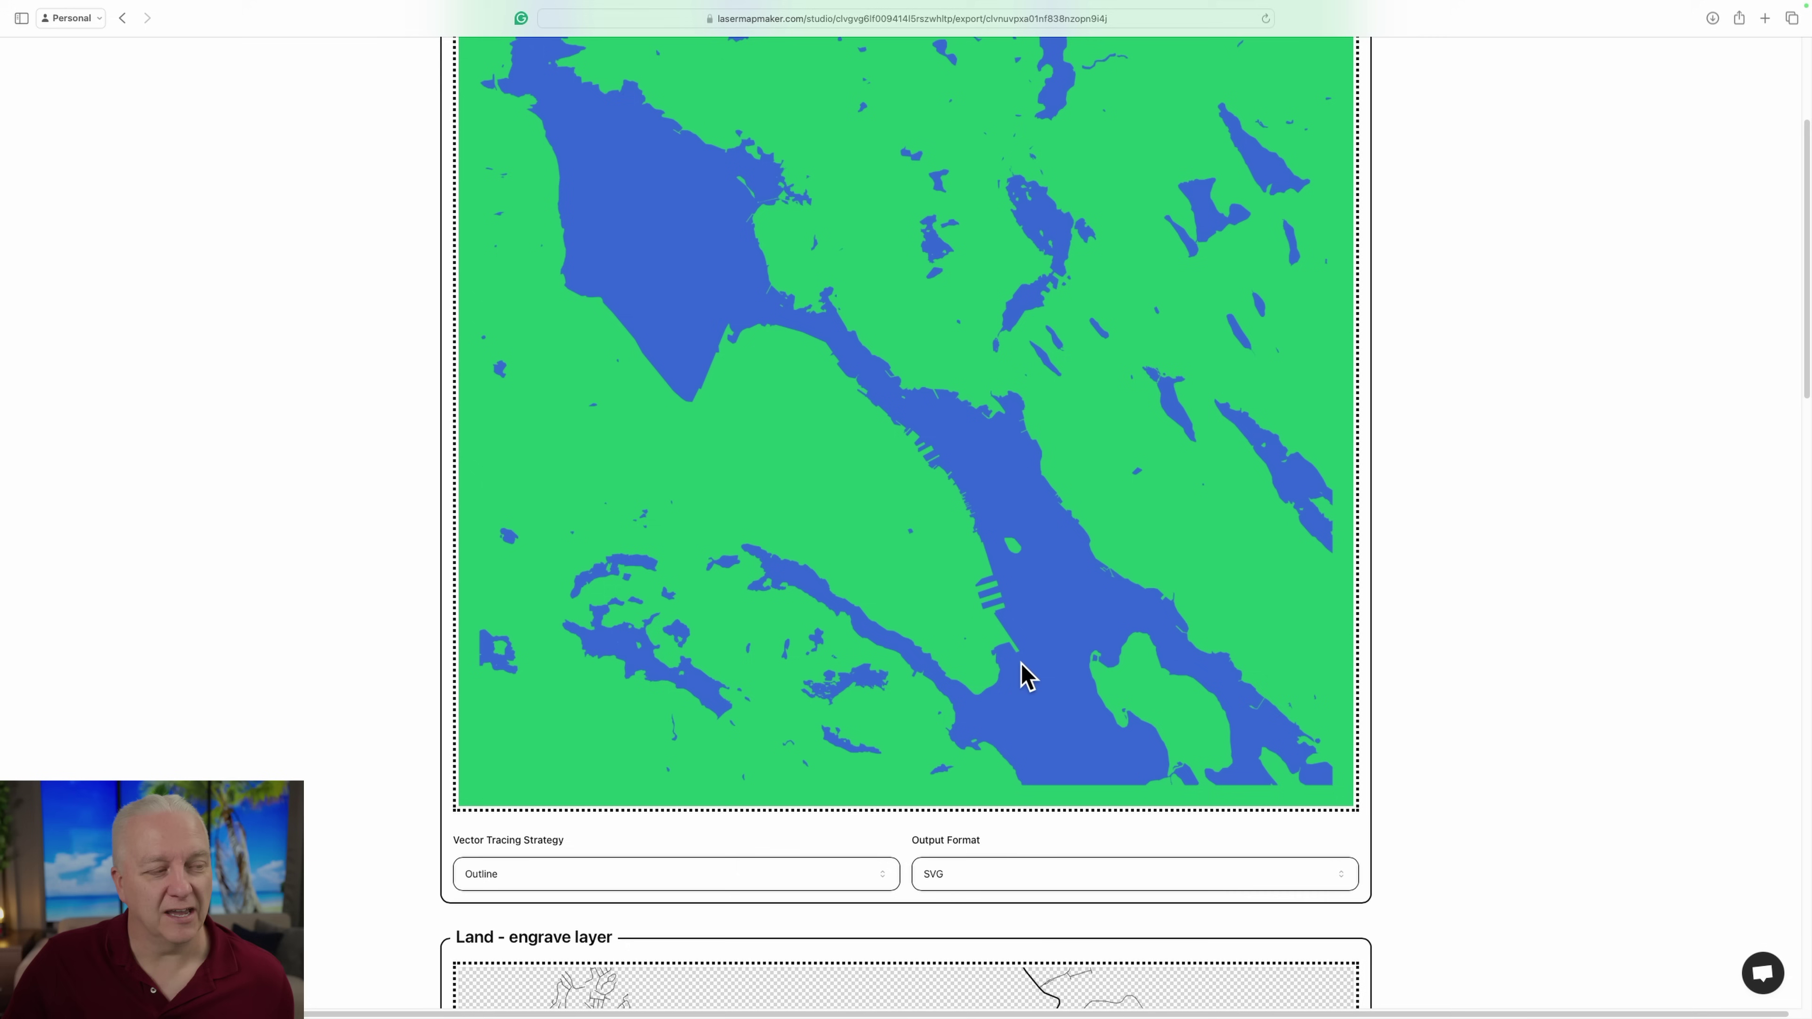
pyautogui.scroll(-8, 1025, 674)
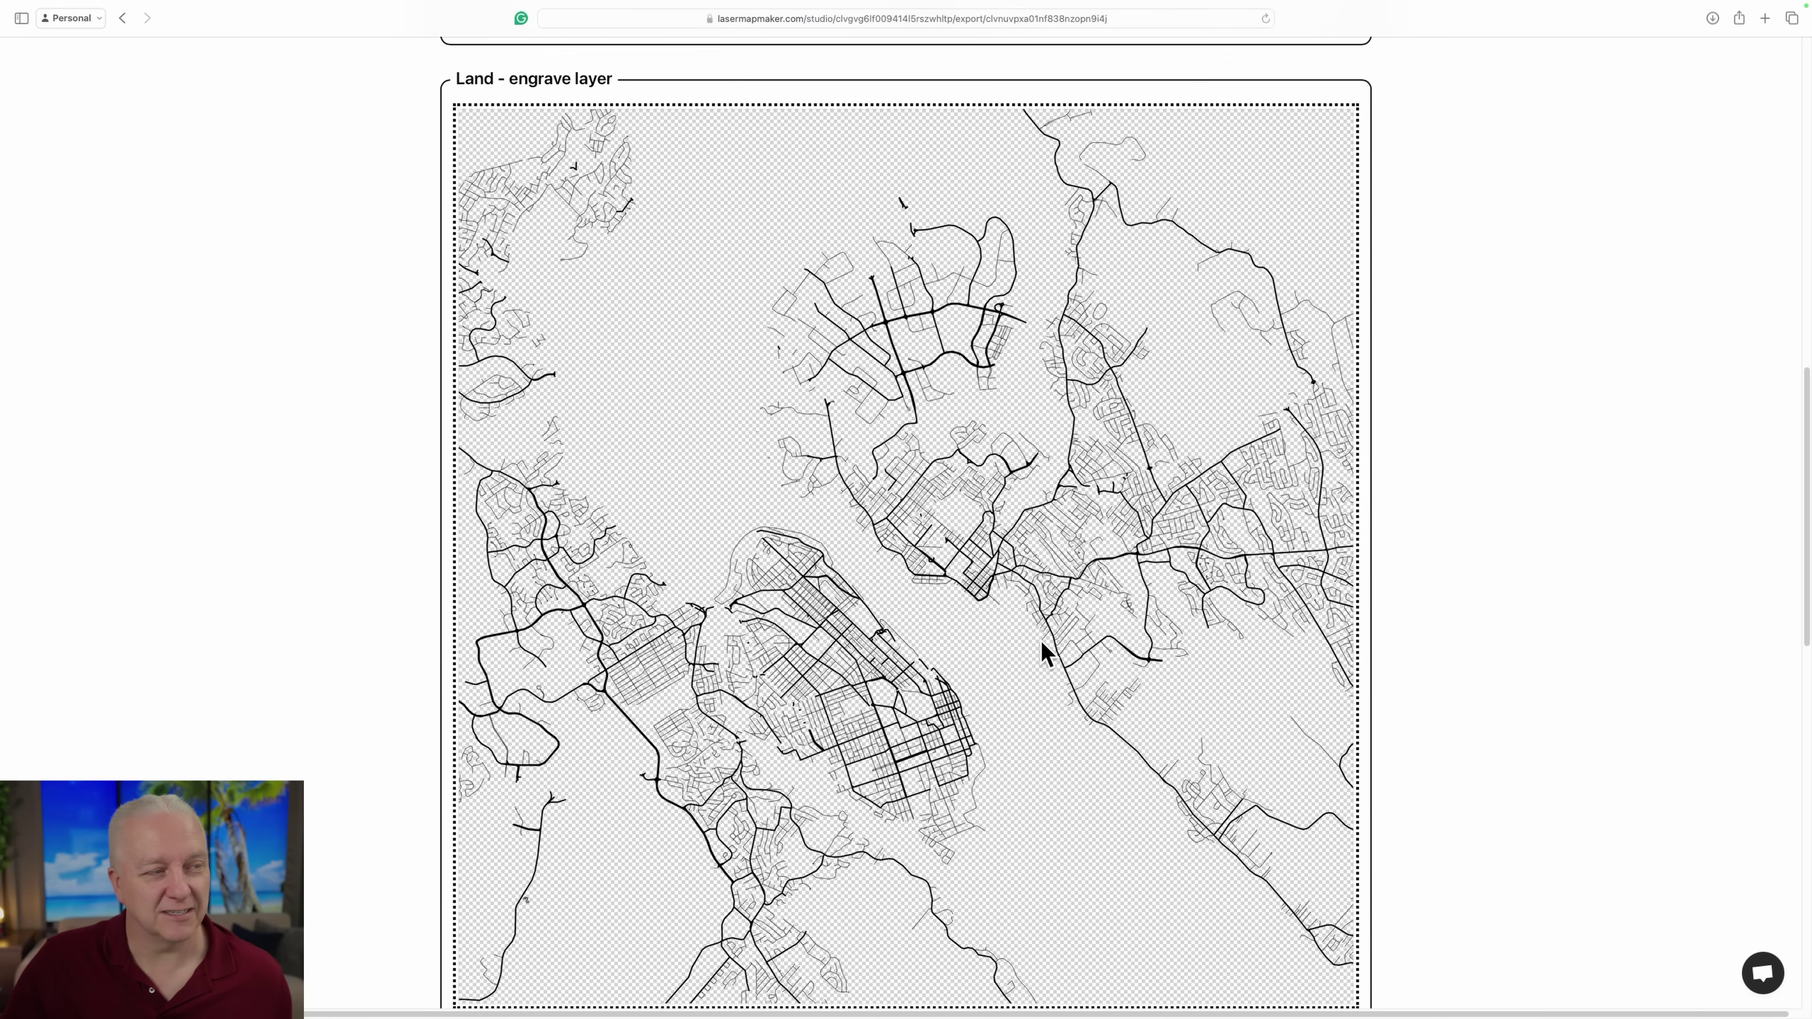
pyautogui.scroll(-1, 1090, 636)
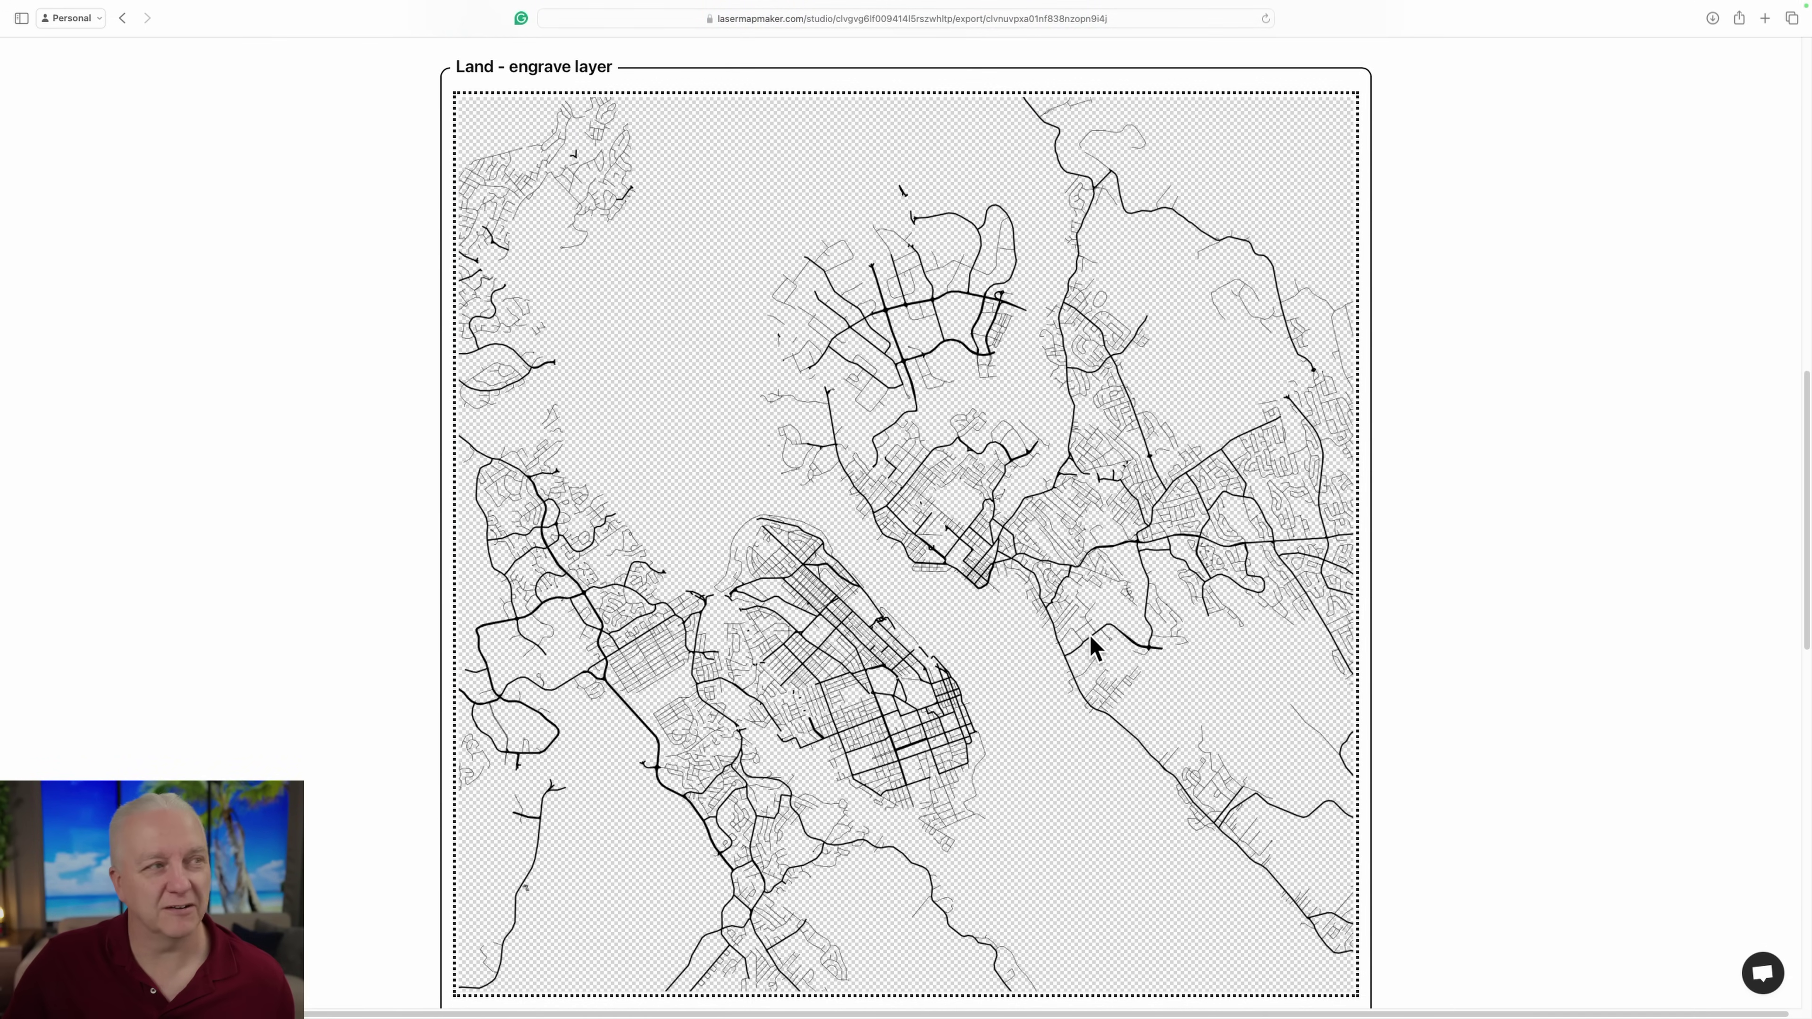
pyautogui.scroll(-2, 1091, 635)
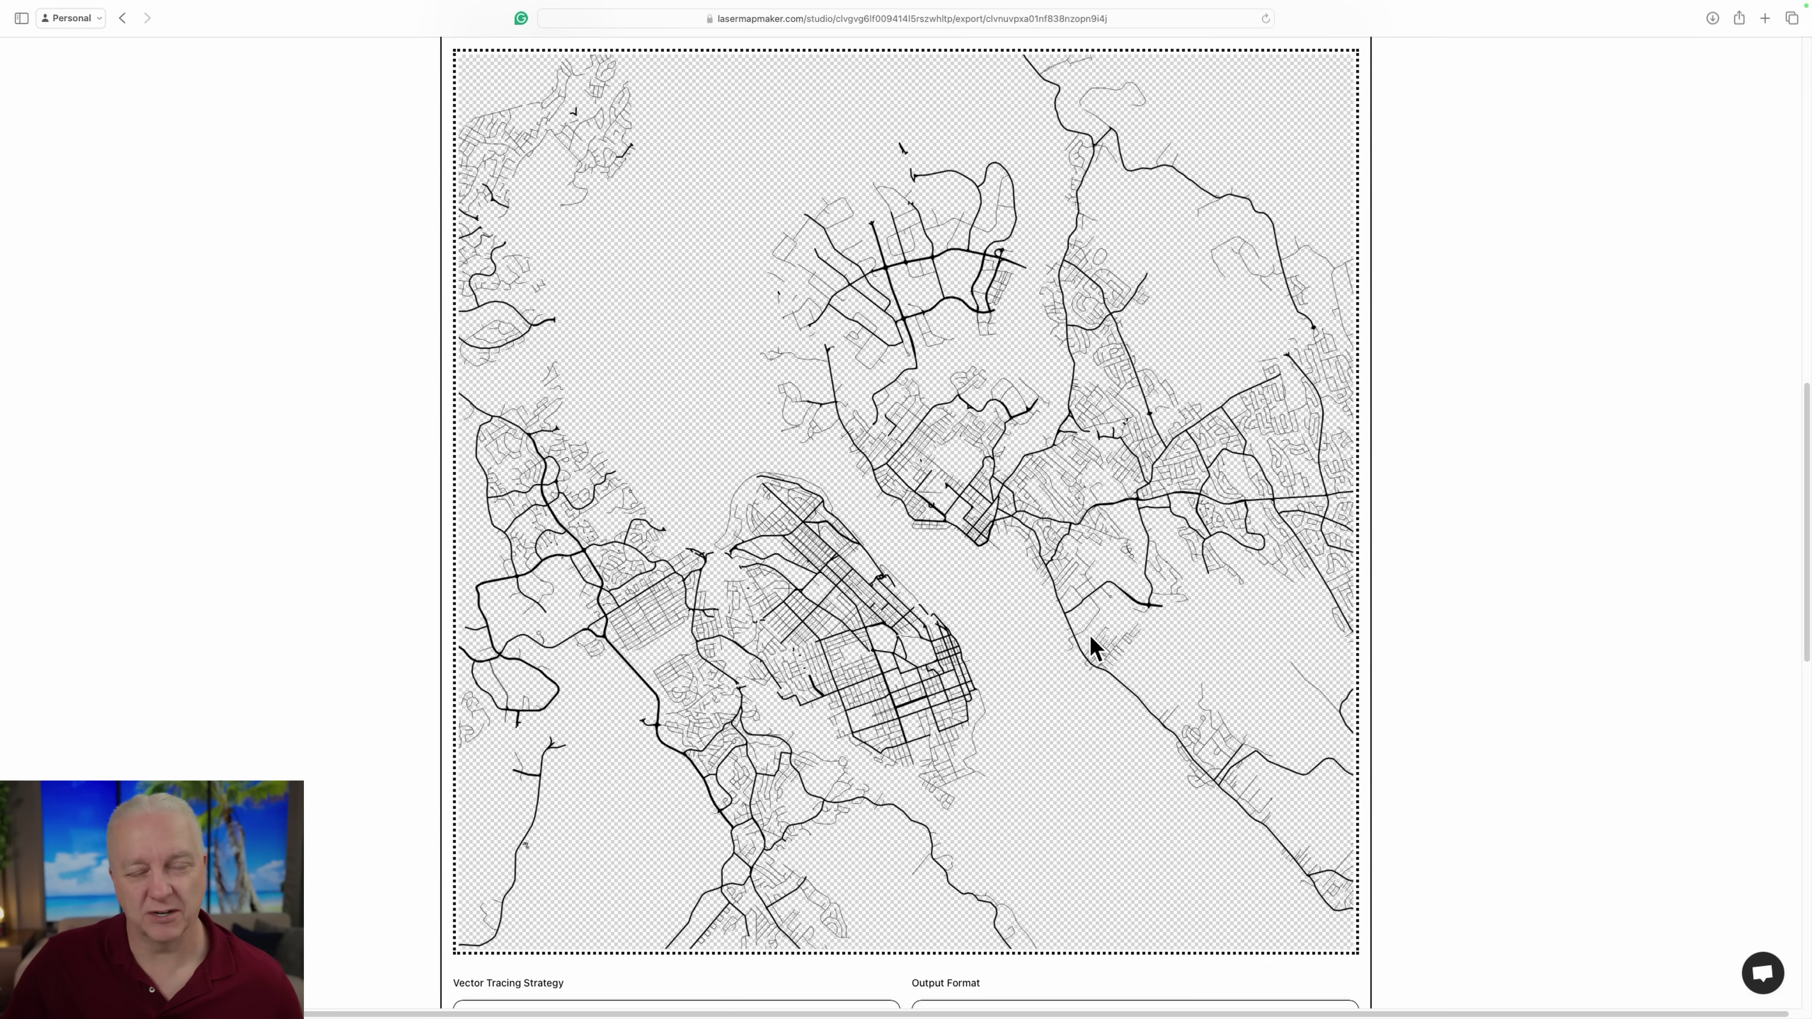
pyautogui.scroll(-15, 1091, 634)
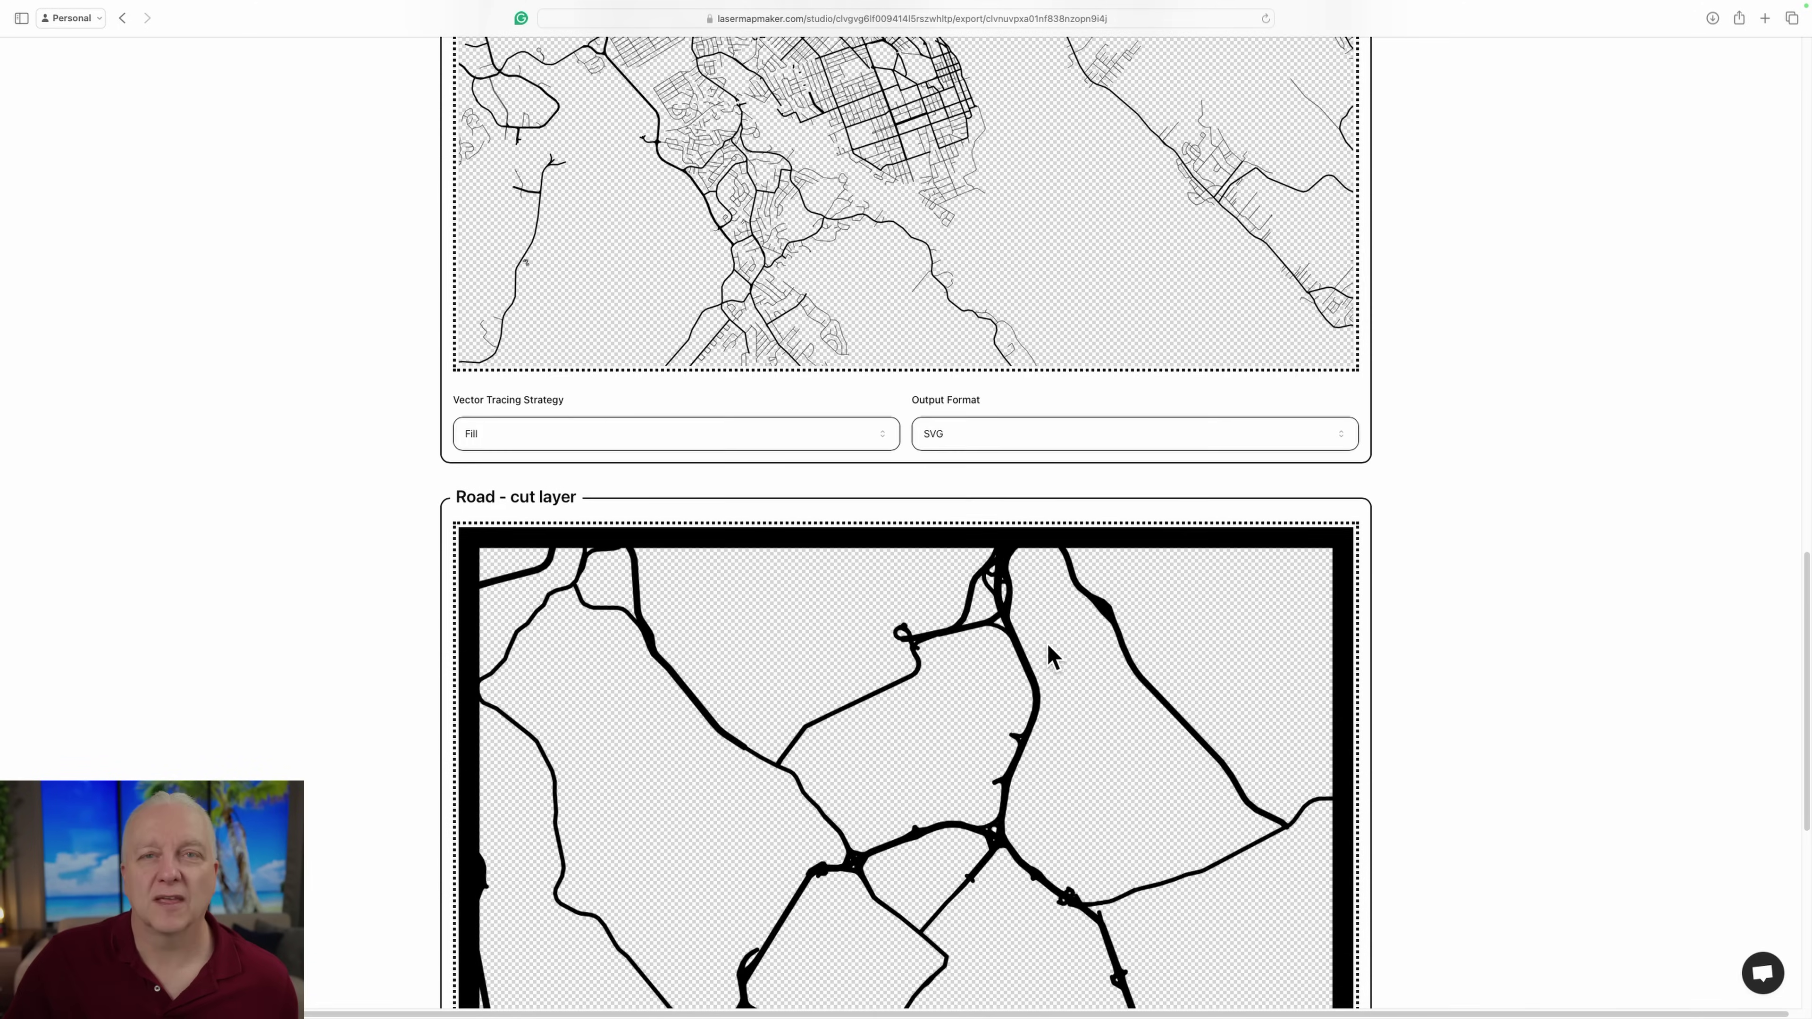
pyautogui.scroll(-6, 1047, 644)
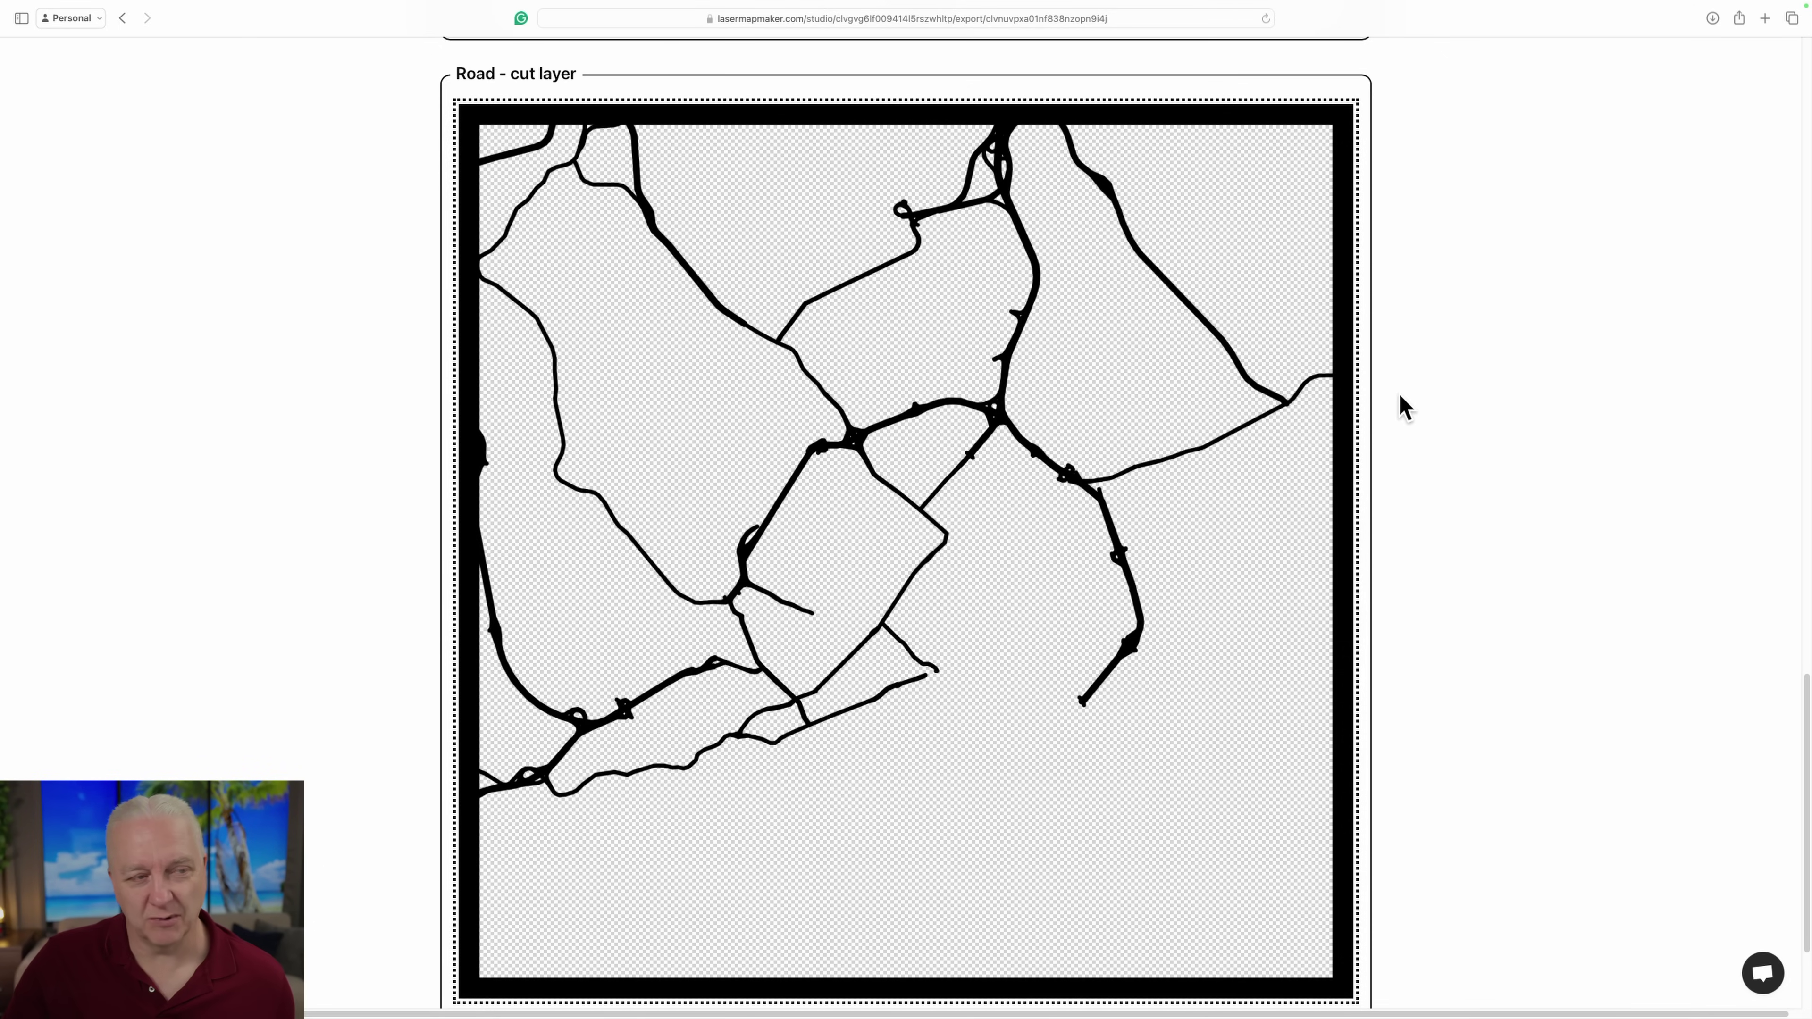
pyautogui.scroll(-5, 1427, 527)
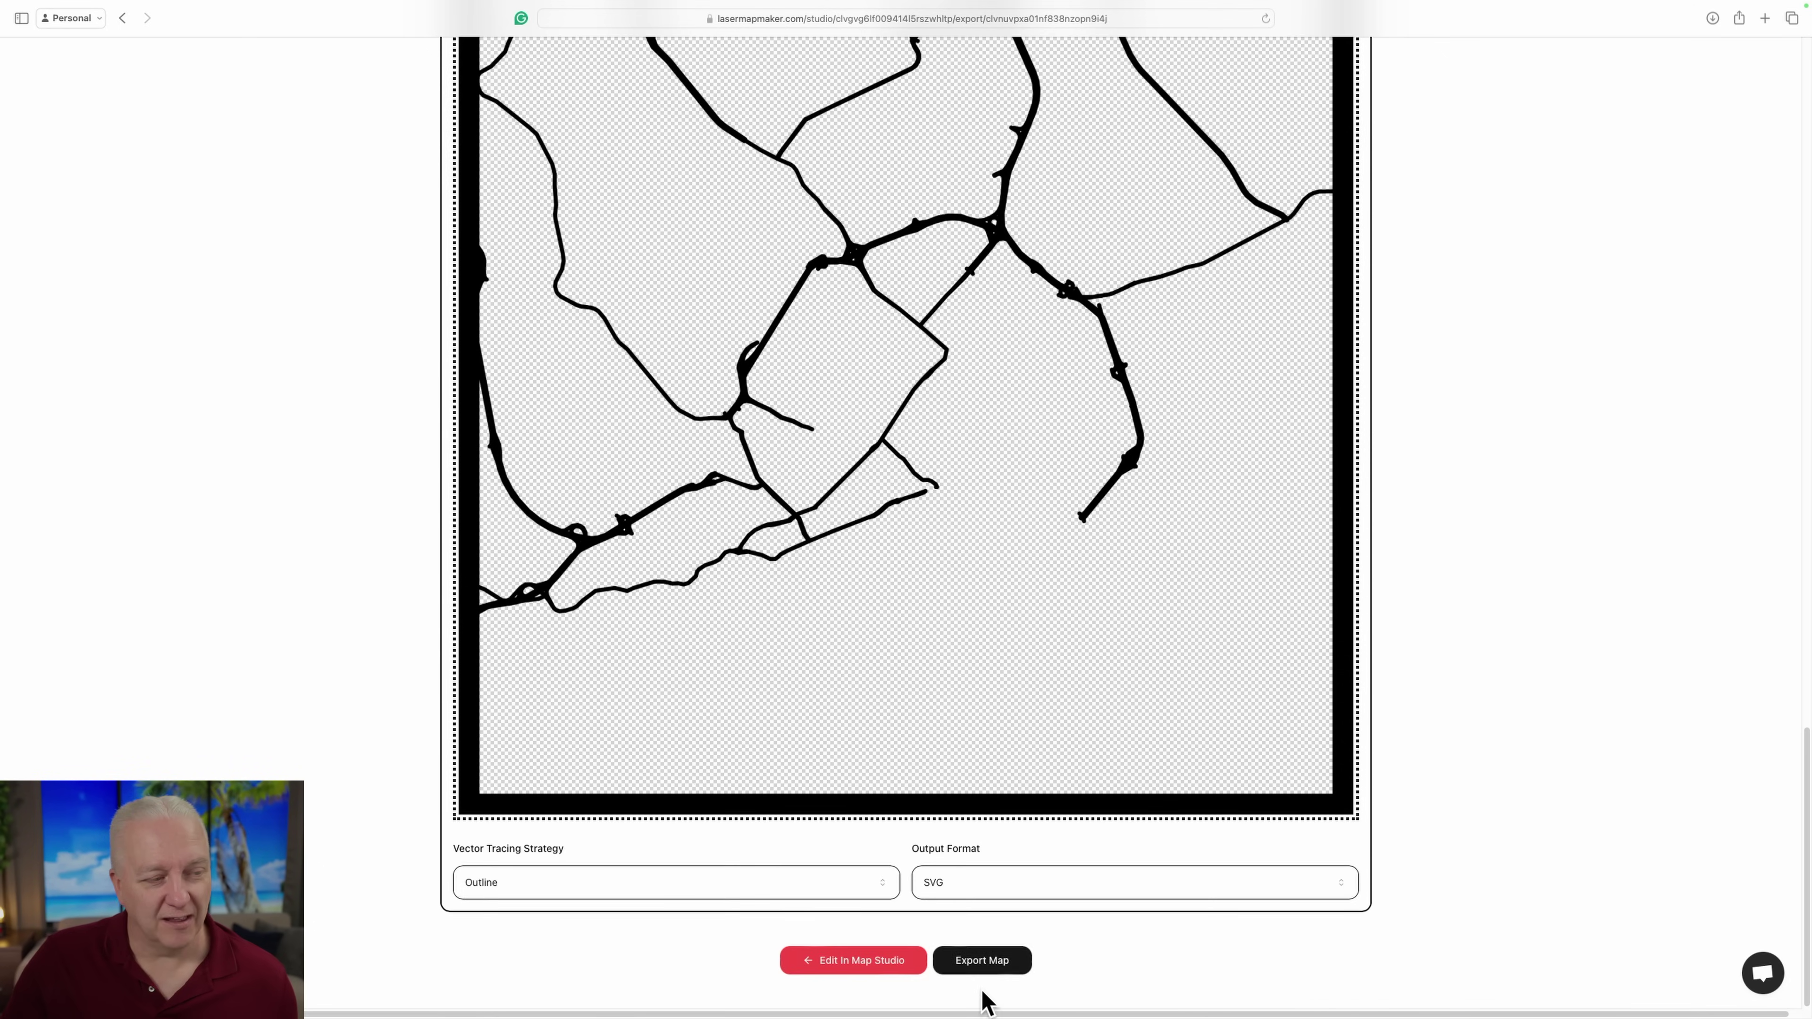
pyautogui.click(987, 963)
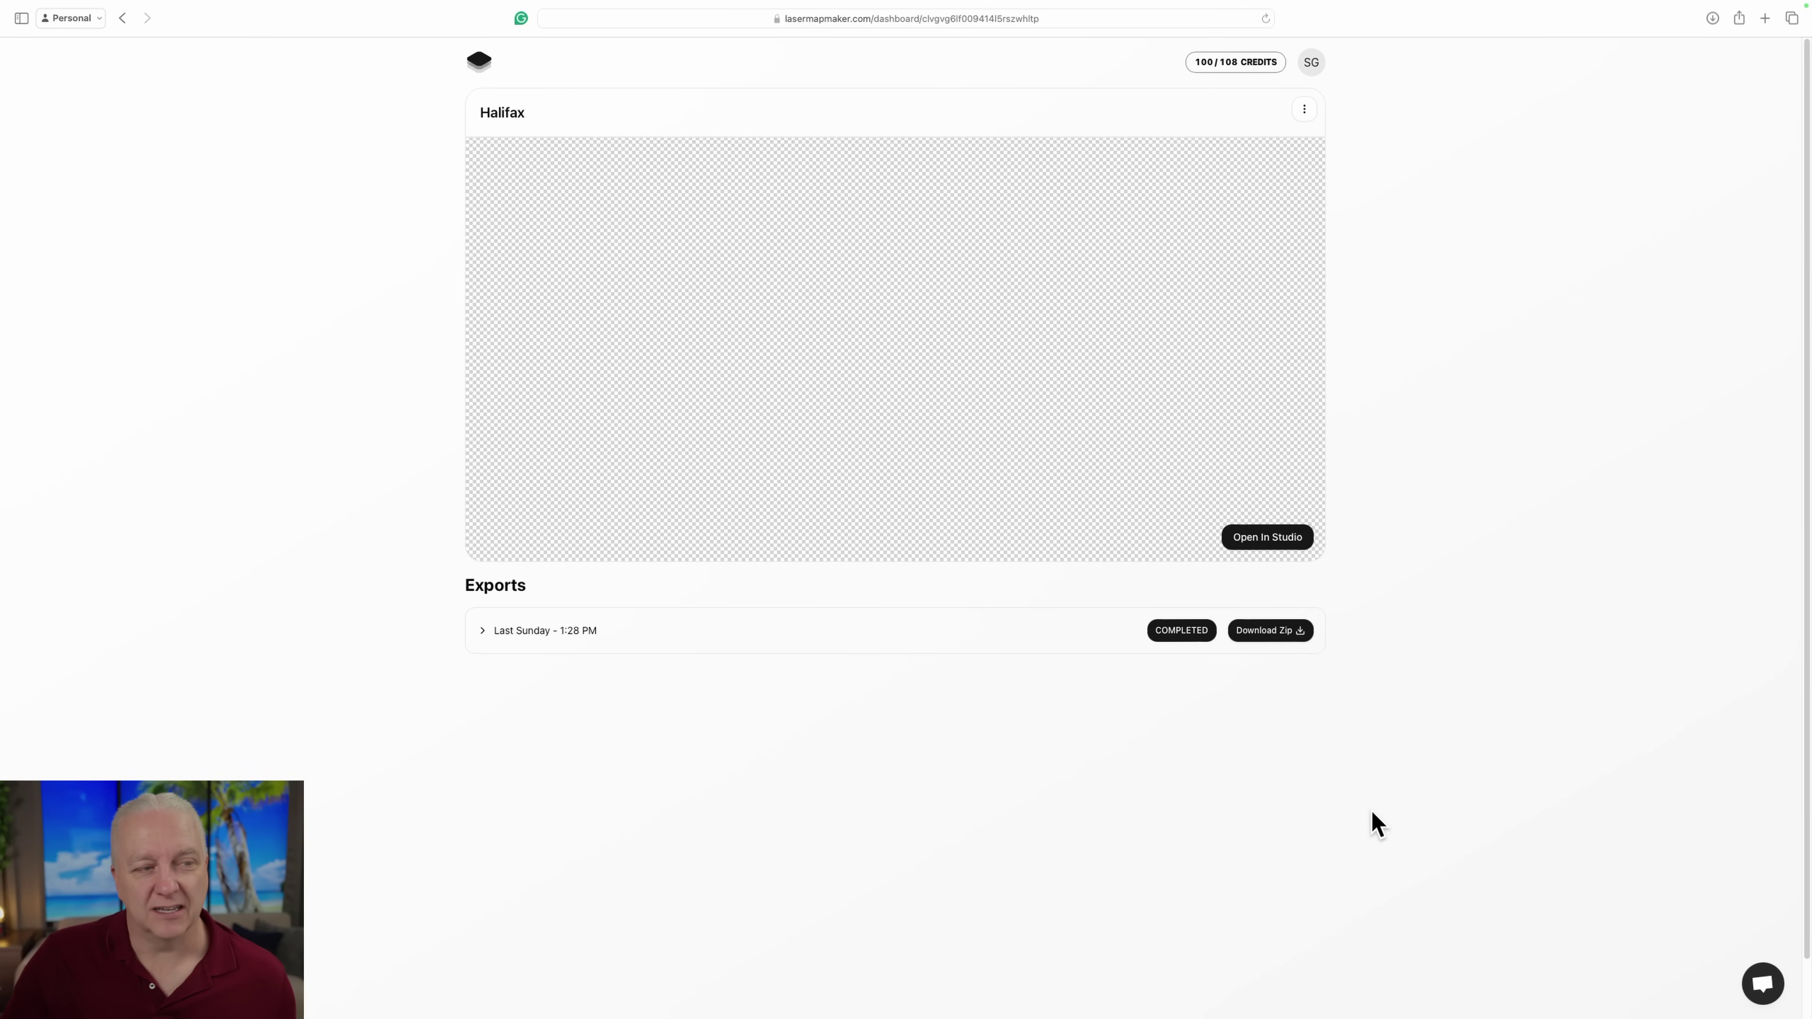
# Expand the latest Halifax export row on the dashboard to list its three SVG layer files.
pyautogui.click(489, 639)
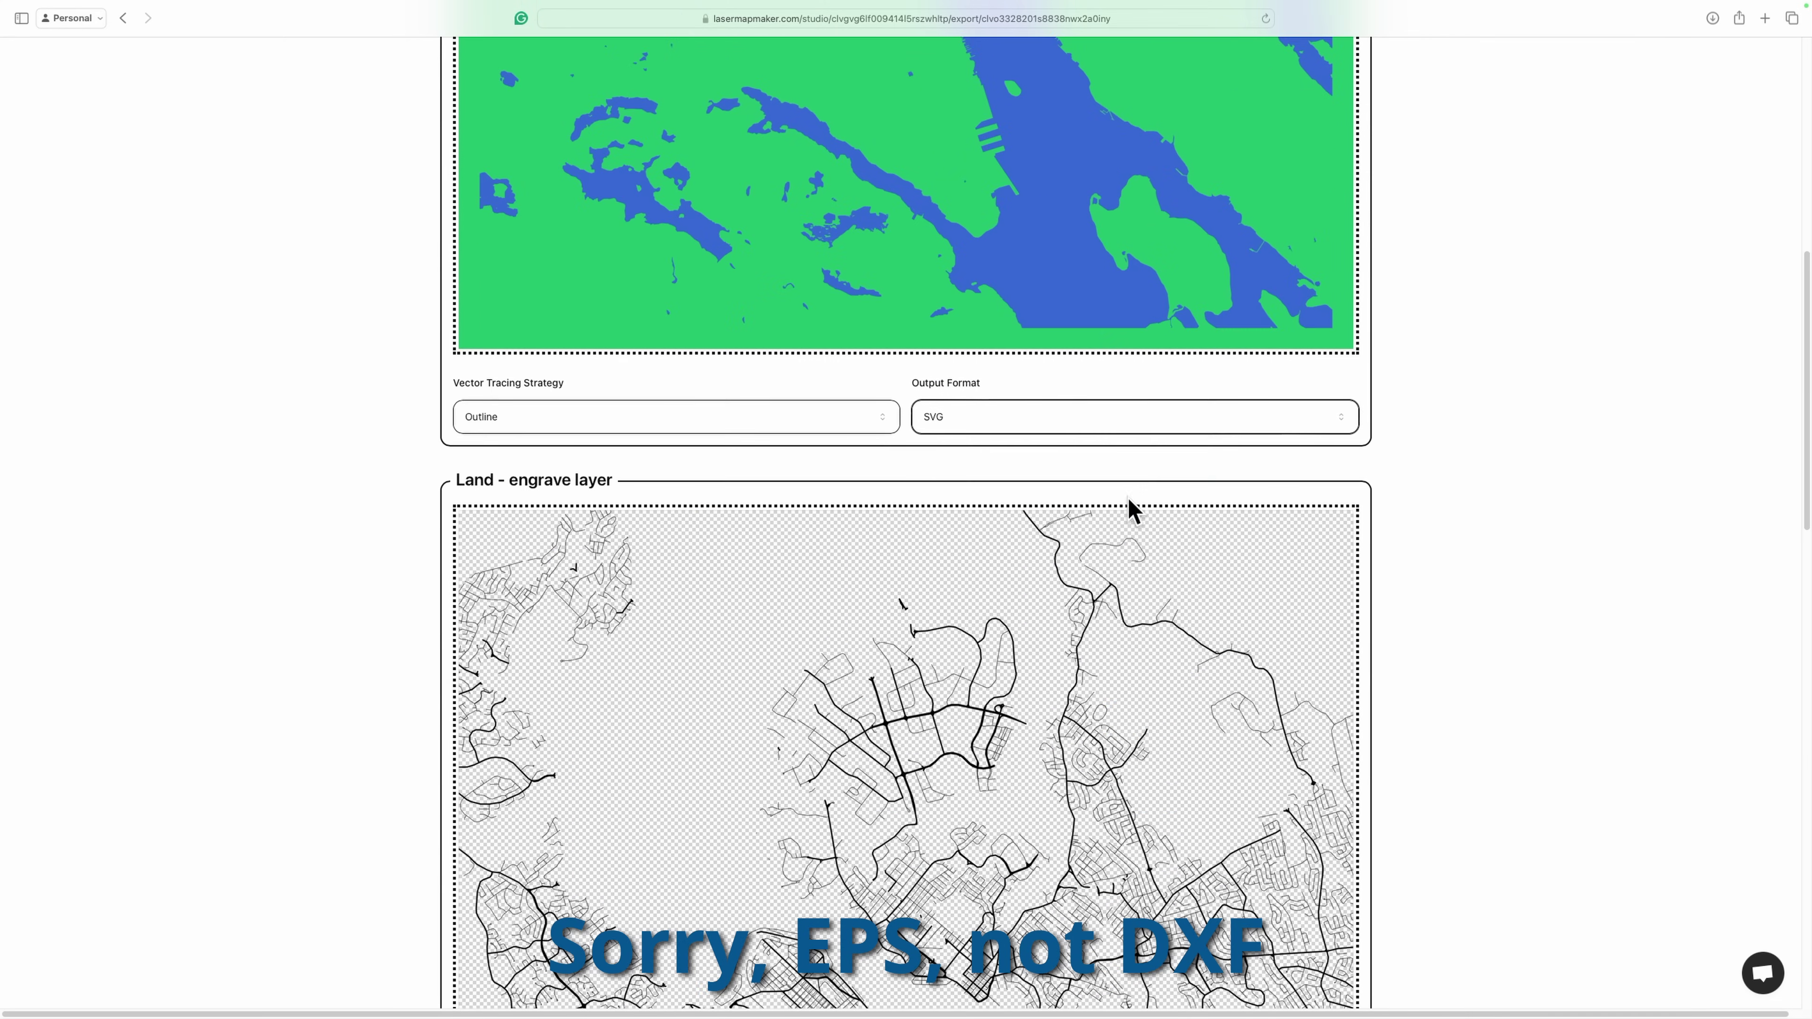
# Open the Output Format dropdown to view the PNG, SVG, EPS and PDF options.
pyautogui.click(1129, 422)
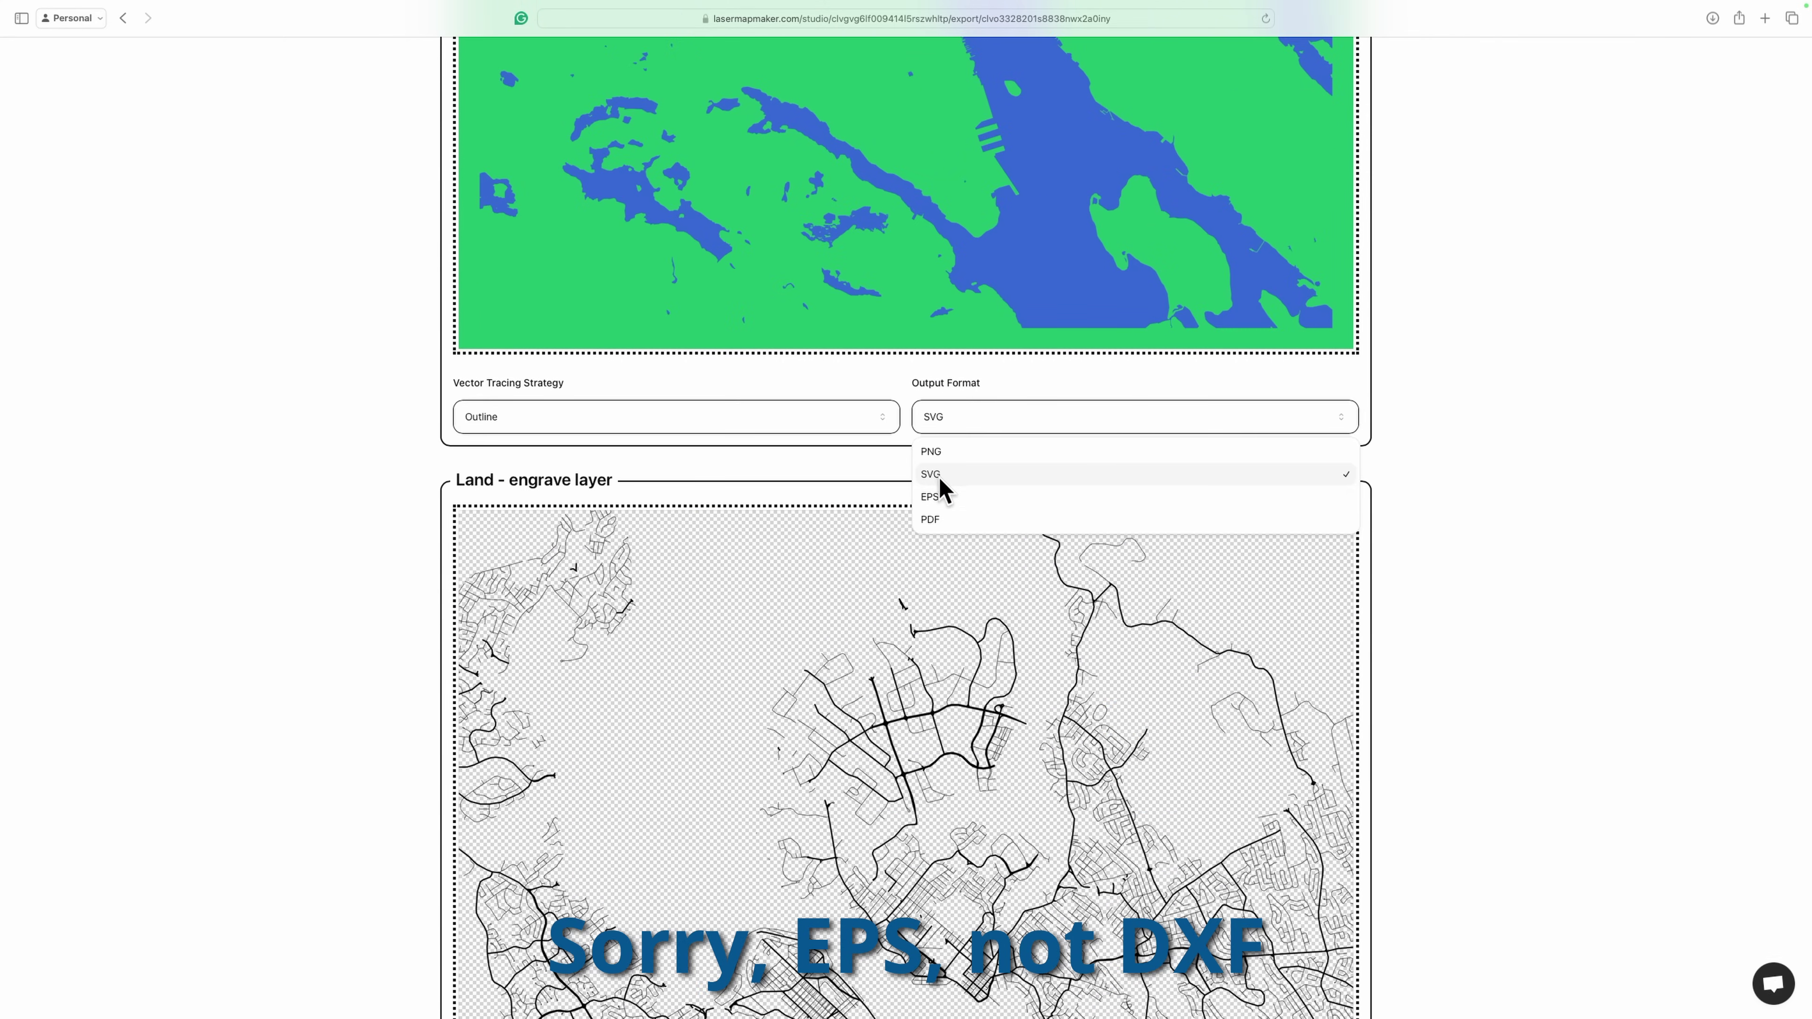